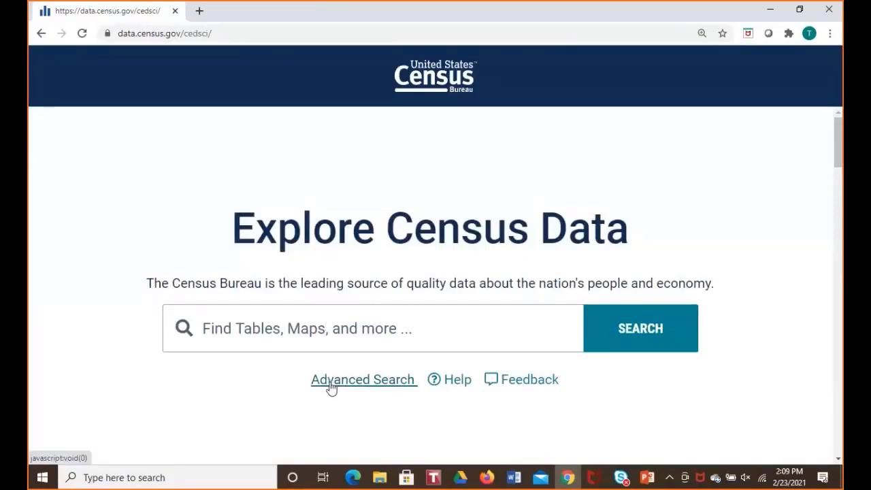
- Open Advanced Search and add the Race and Ethnicity topic as a search filter
left_click(331, 387)
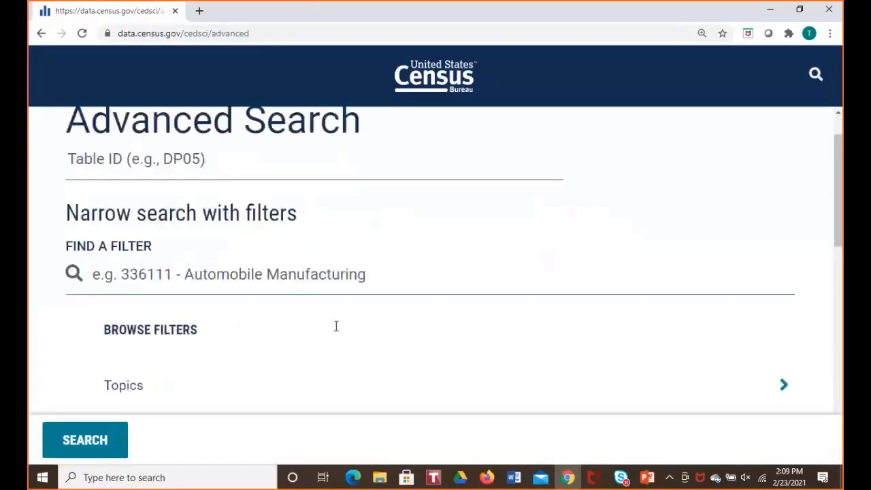
key("ctrl+minus")
scroll(335, 331, "down", 2)
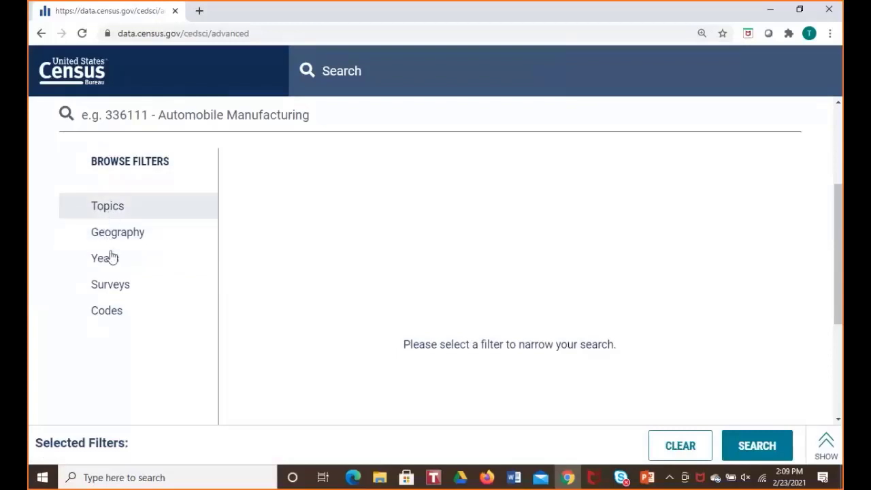
left_click(133, 210)
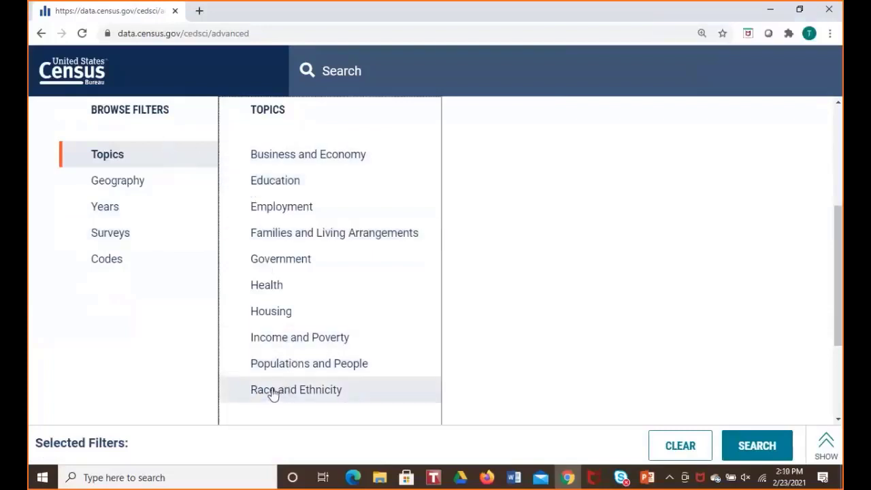
left_click(348, 394)
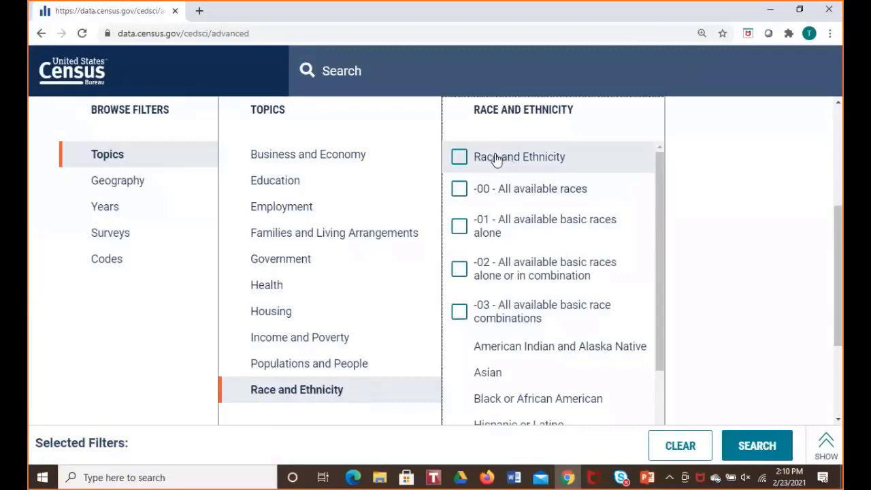
left_click(460, 158)
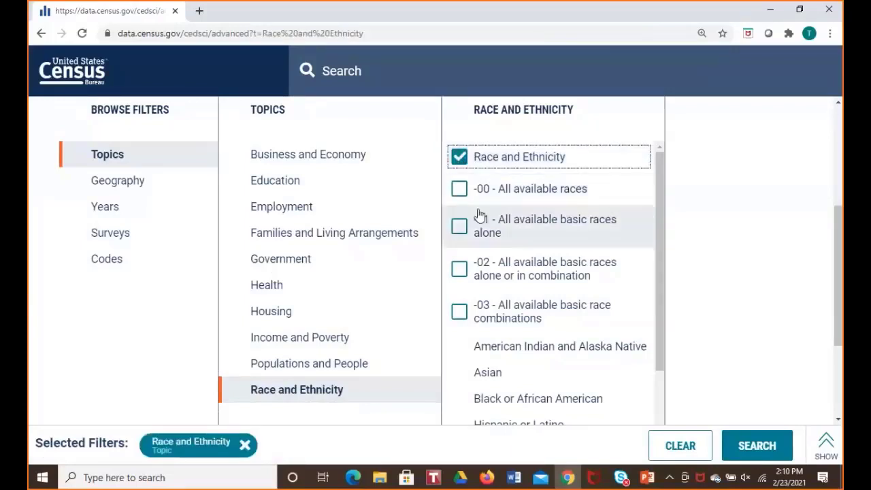
- Review the race subgroups, run the filtered search and show only the table results
scroll(481, 354, "down", 2)
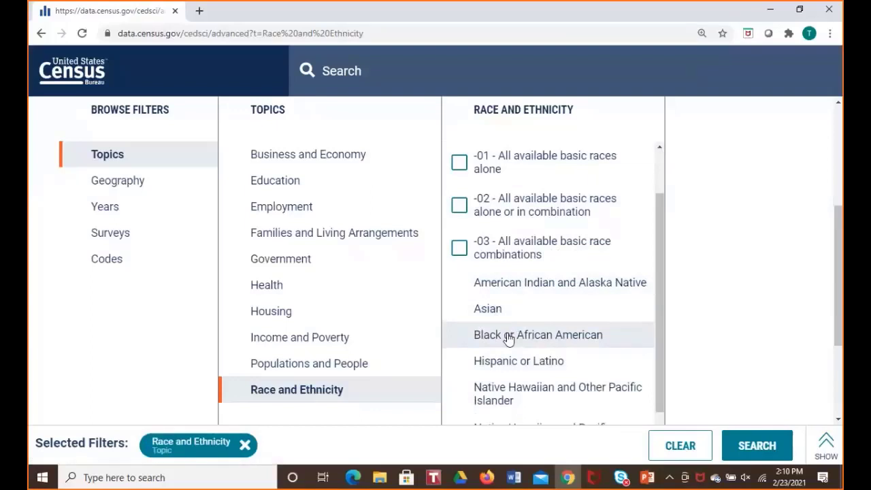
scroll(507, 334, "up", 2)
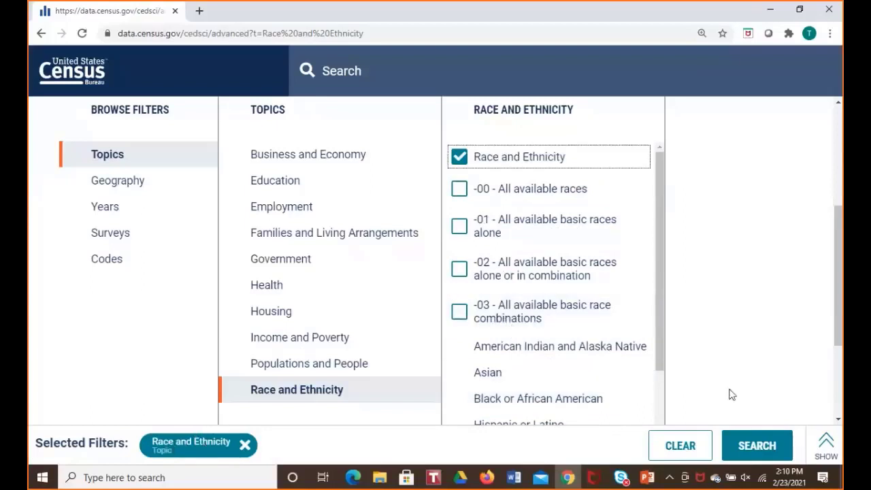
left_click(753, 448)
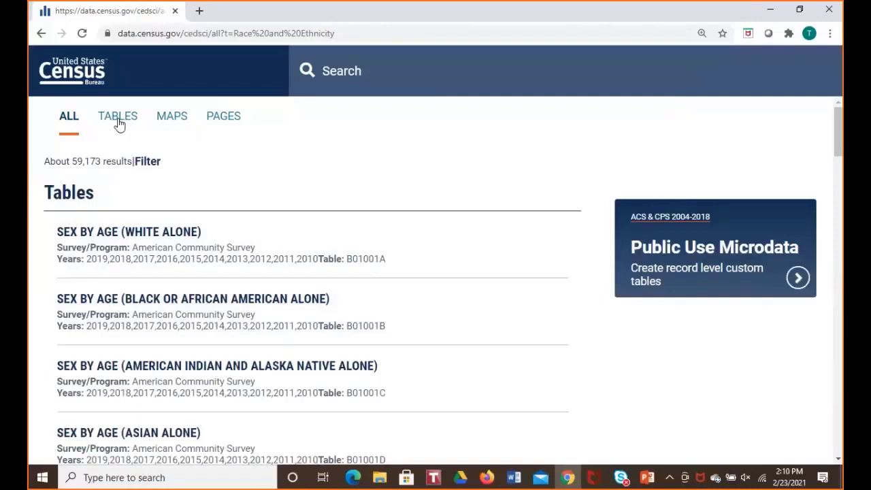
left_click(118, 117)
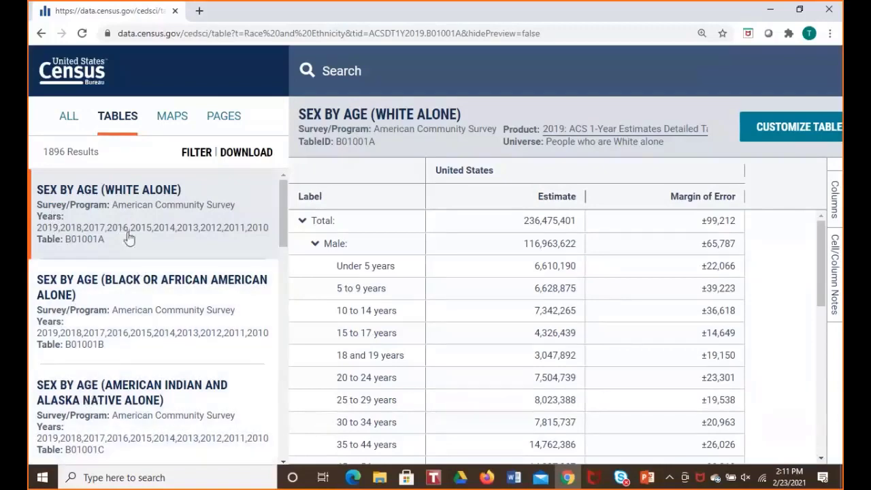
- Load more table results and open the American Community Survey table Race (B02001)
scroll(166, 404, "down", 3)
scroll(167, 395, "down", 6)
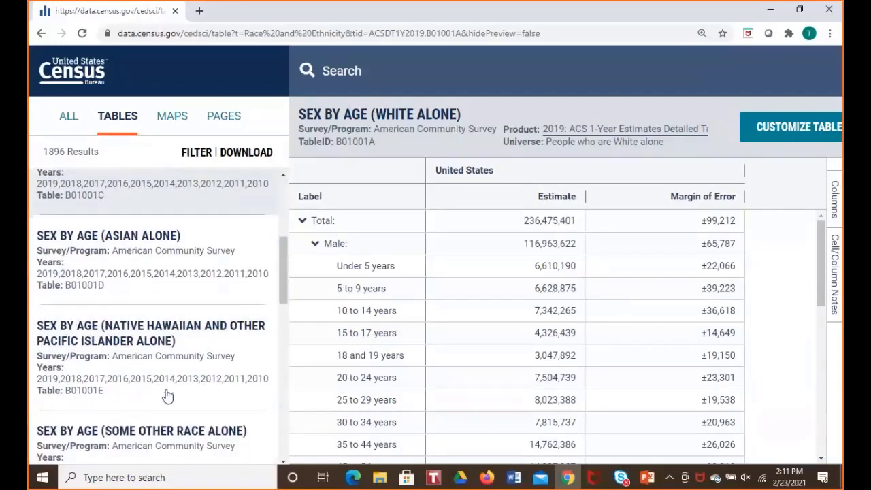
scroll(167, 392, "down", 3)
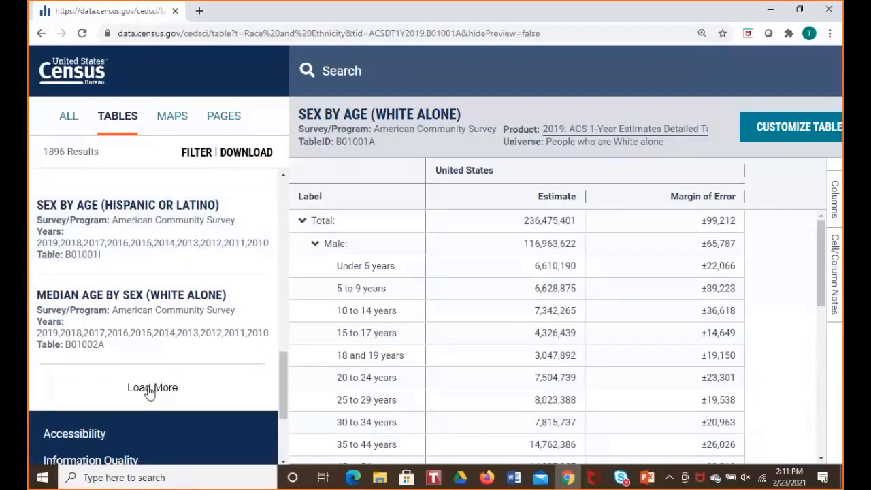
left_click(150, 388)
scroll(150, 392, "down", 5)
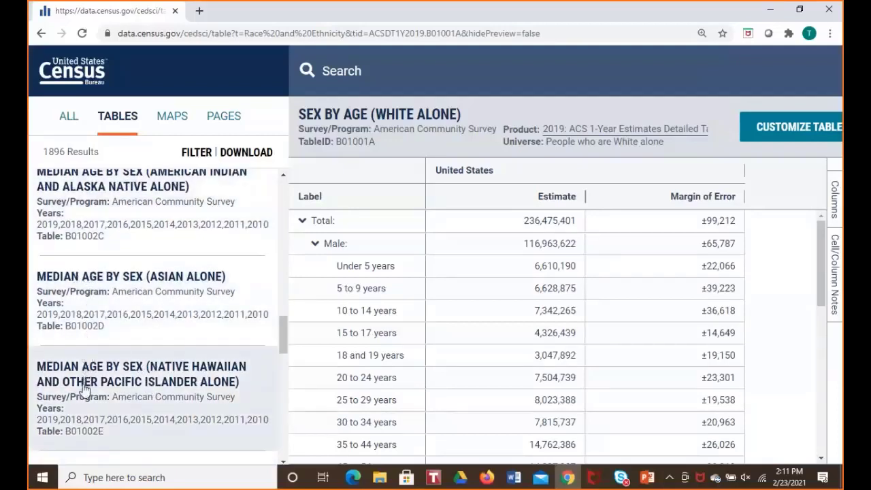
scroll(85, 386, "down", 5)
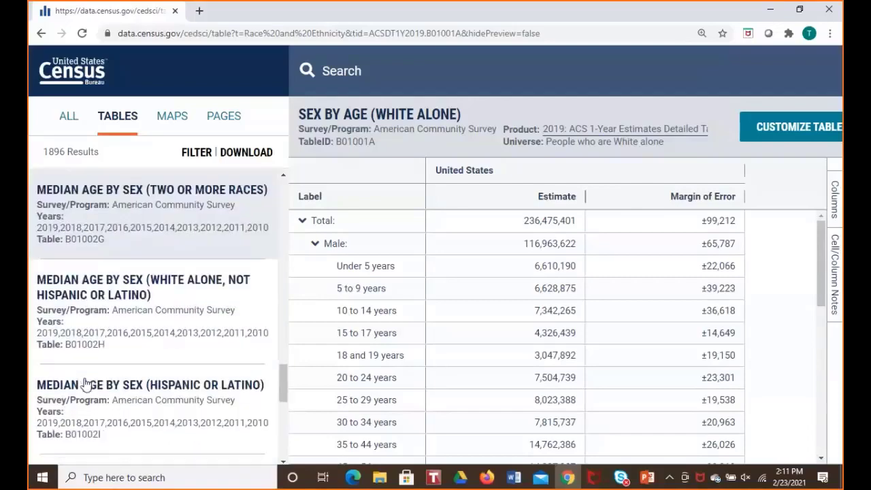
scroll(84, 385, "down", 3)
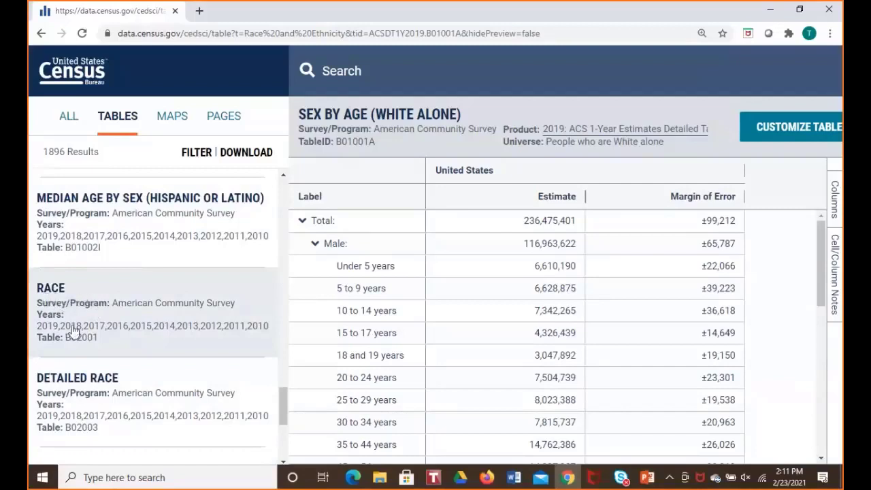
left_click(76, 347)
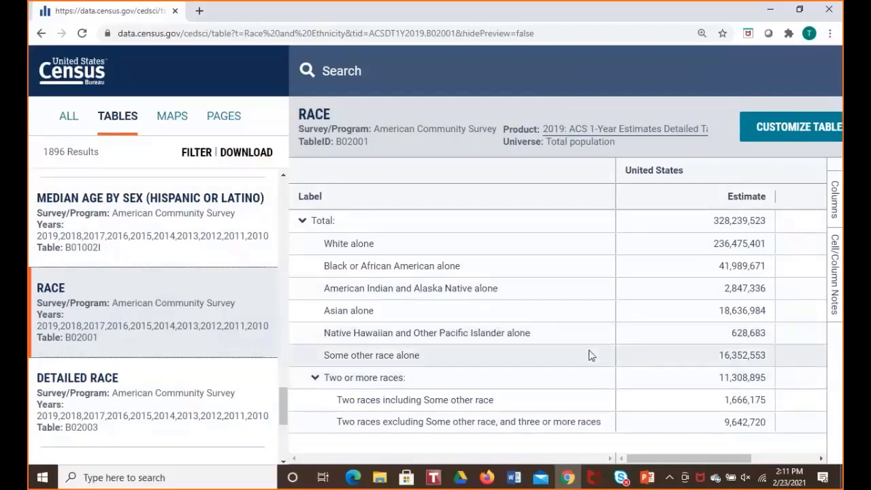
- Collapse the Two or more races row and select the estimates from White alone through Two or more races
left_click(314, 383)
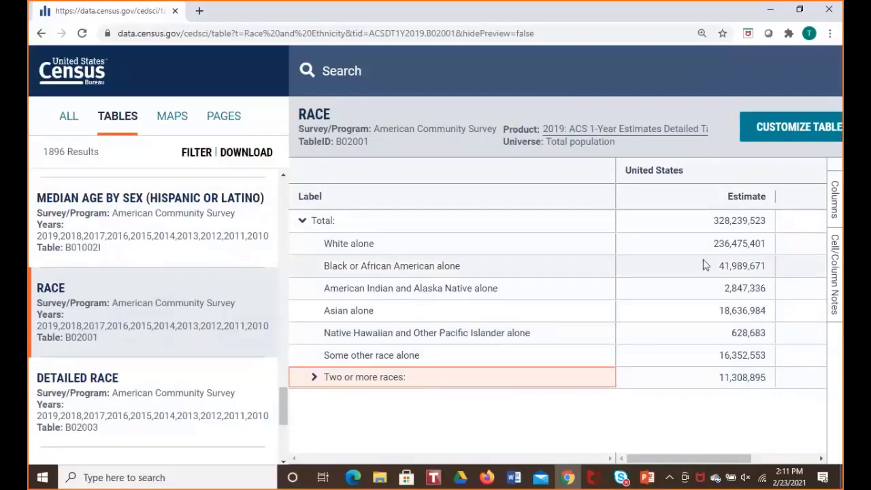
left_click_drag(698, 245, 659, 380)
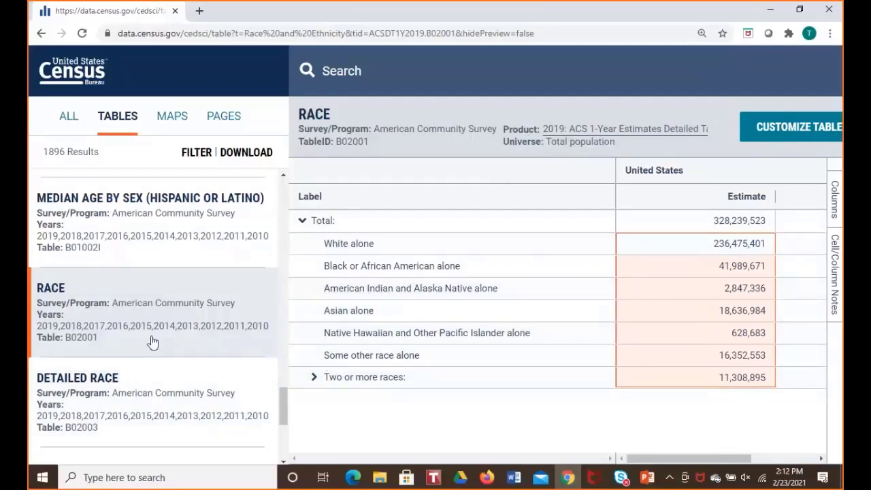
- Load further table results and open the table Hispanic or Latino Origin by Specific Origin (B03001)
scroll(152, 343, "down", 1)
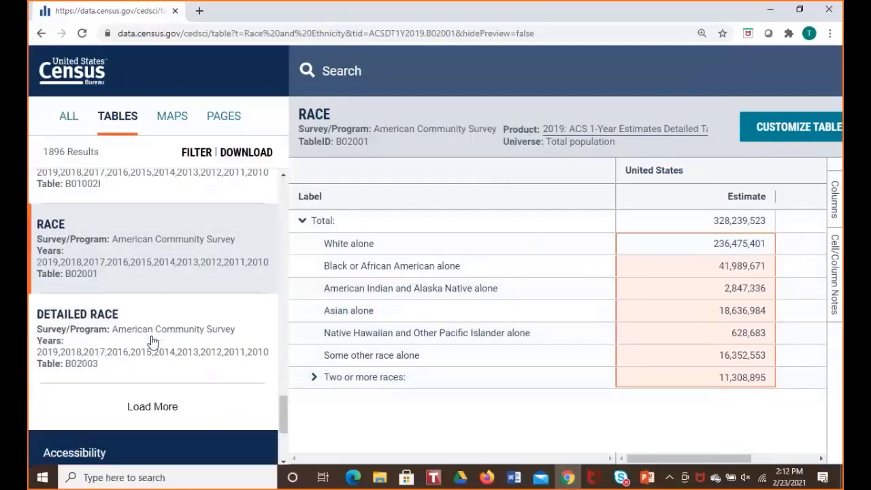
left_click(151, 408)
scroll(151, 408, "down", 3)
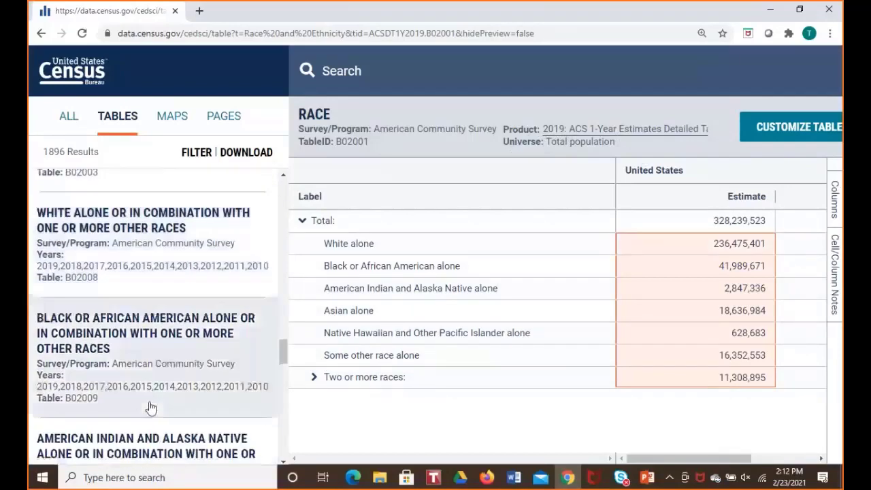
scroll(151, 407, "down", 6)
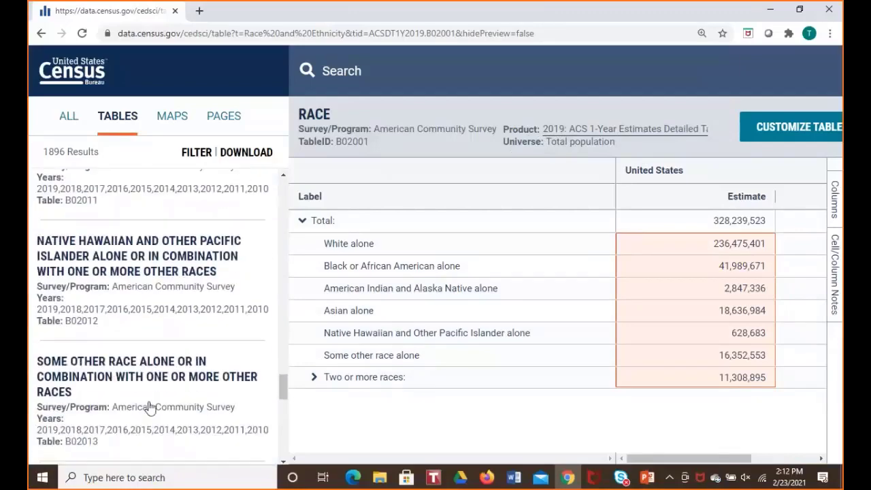
scroll(150, 407, "down", 7)
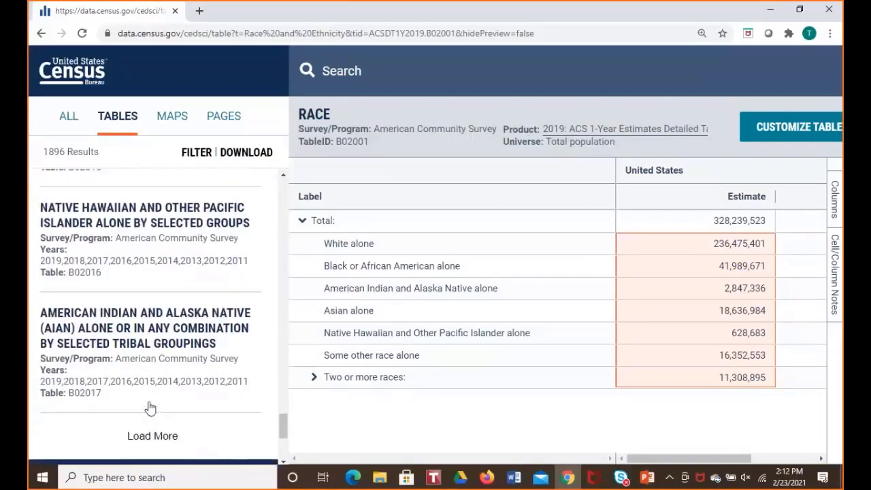
scroll(150, 407, "down", 2)
left_click(164, 308)
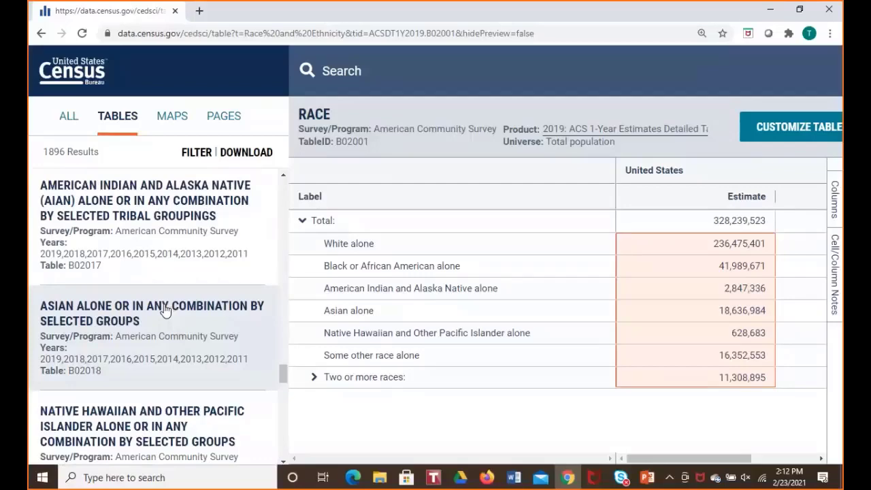
scroll(163, 308, "down", 4)
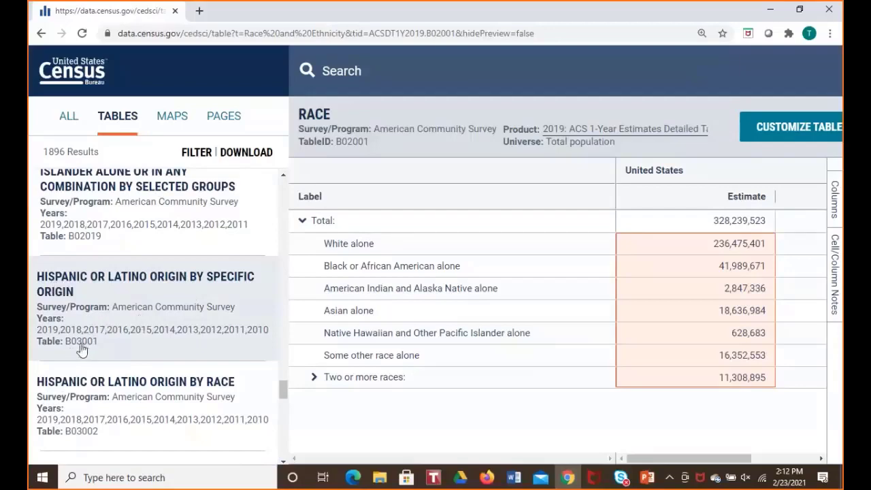
left_click(161, 331)
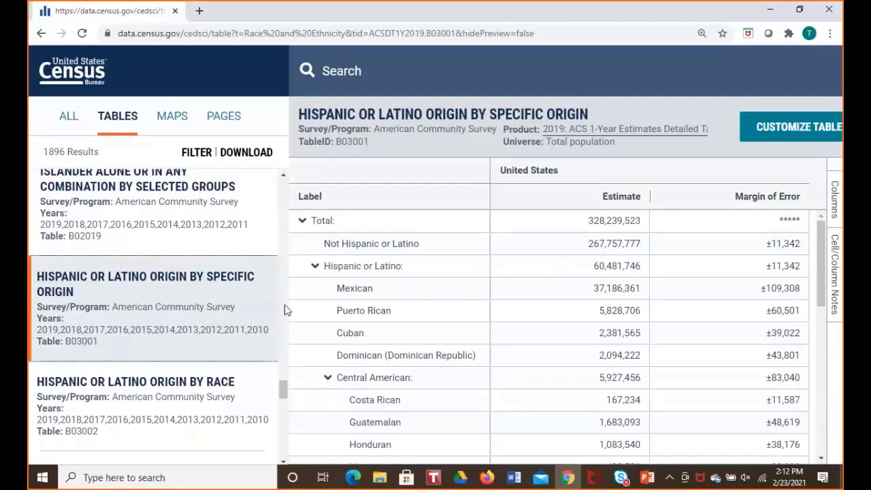
- Collapse the Hispanic or Latino group and select the Total estimate, followed by the Not Hispanic and Hispanic estimates
left_click(315, 267)
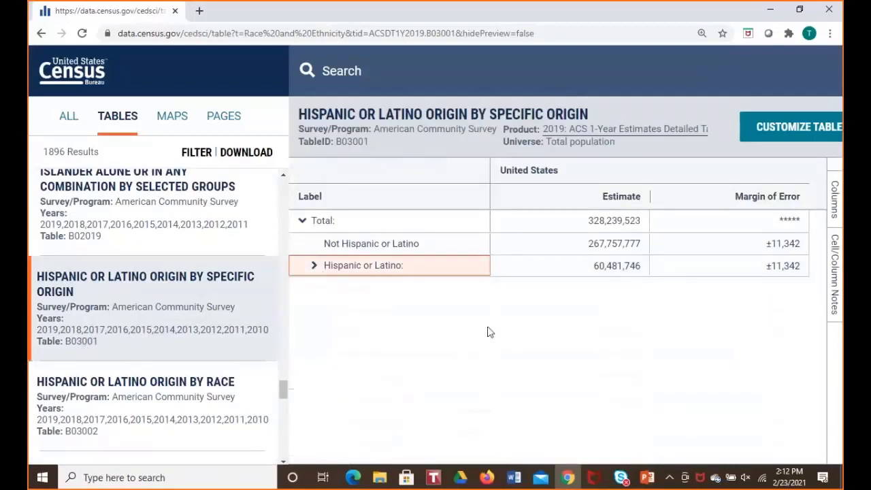
key("ctrl+plus")
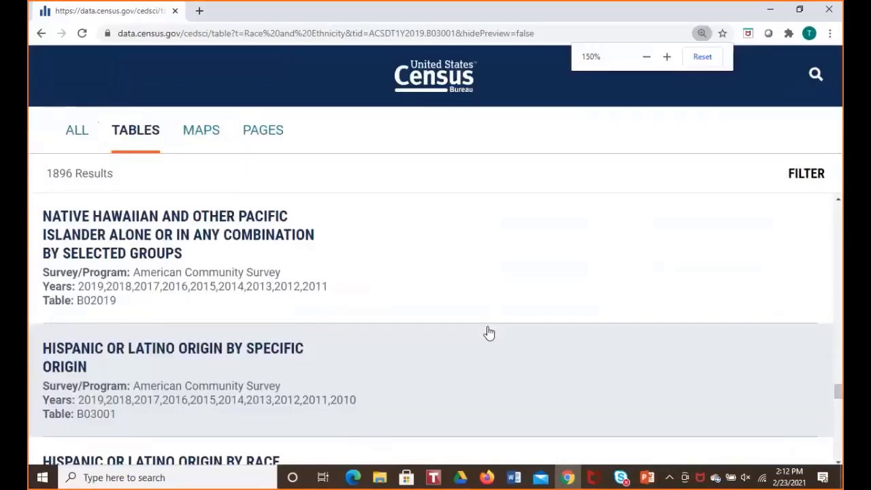
key("ctrl+minus")
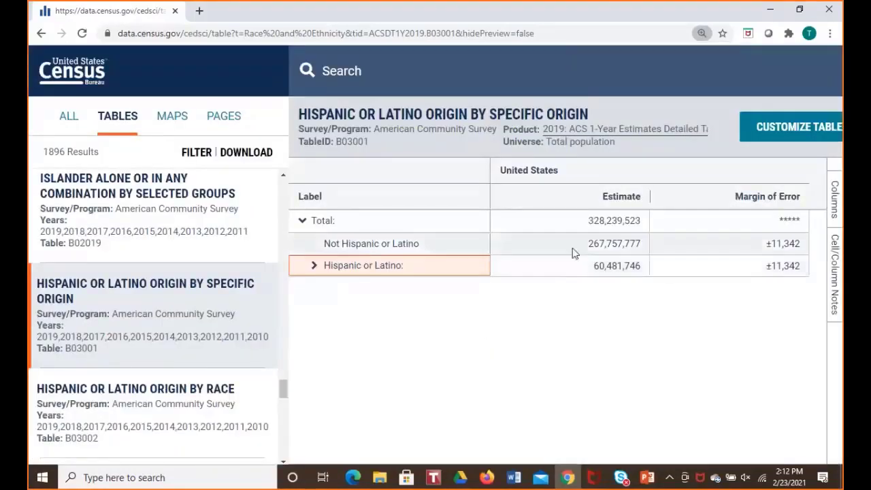
left_click(628, 221)
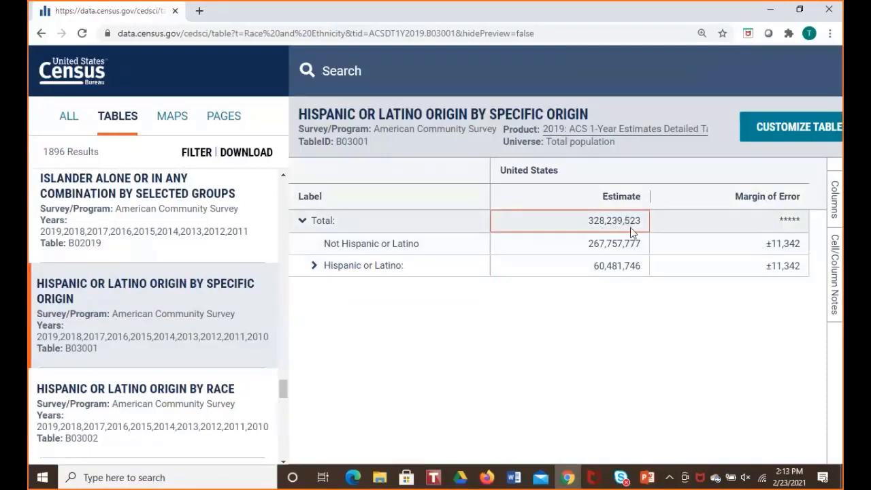
left_click_drag(629, 245, 627, 271)
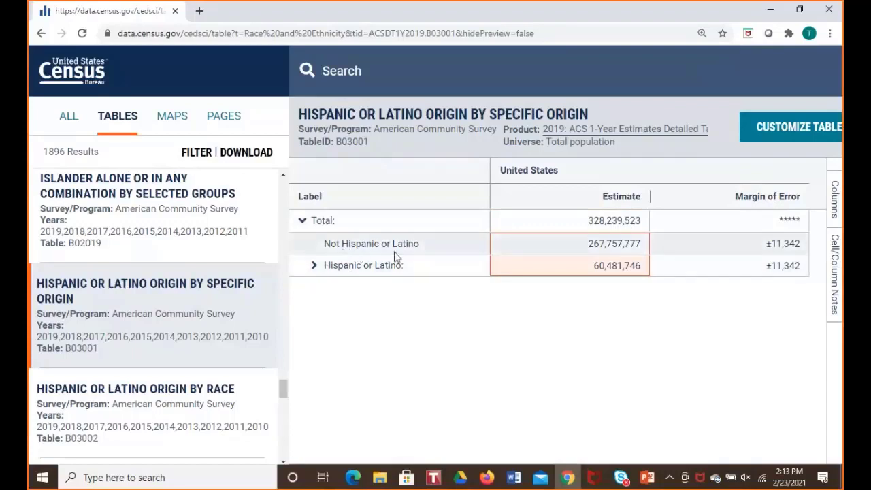
- Expand the Hispanic or Latino group and select the Mexican, Puerto Rican and Cuban estimates
left_click(316, 270)
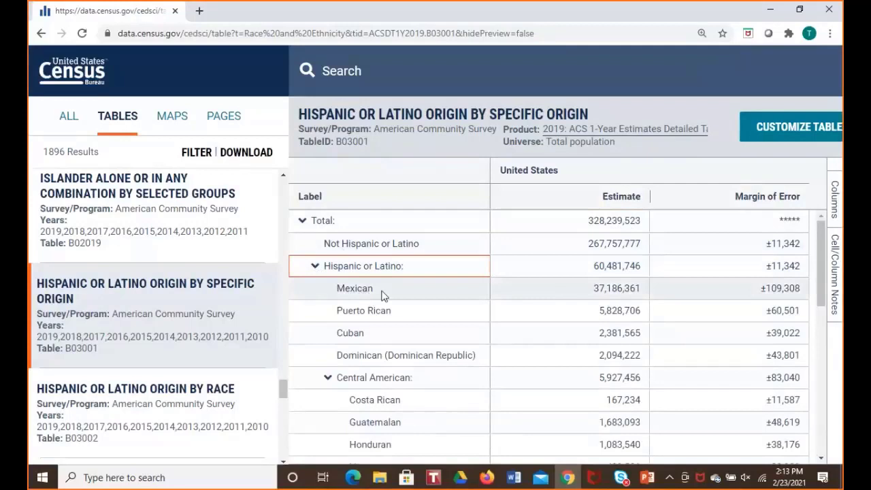
left_click_drag(597, 288, 594, 346)
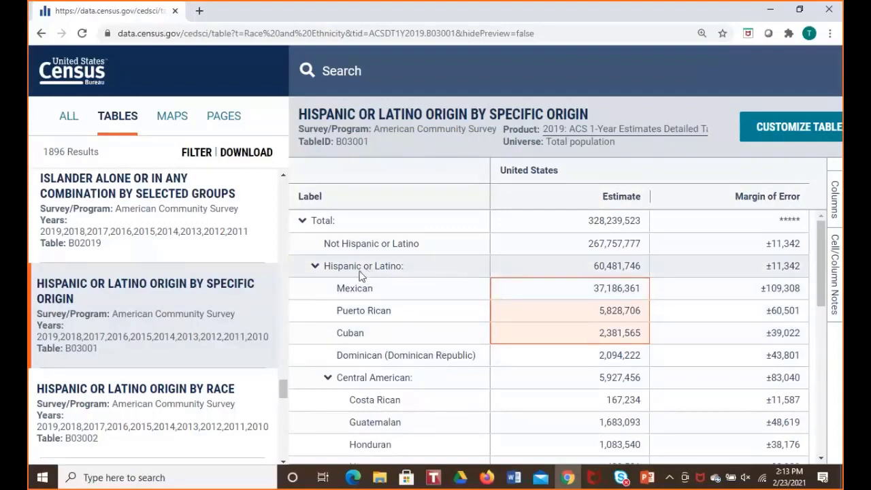
- In the Hispanic or Latino Origin by Race table (B03002), collapse both origin groups and select the Total estimate
scroll(109, 296, "down", 1)
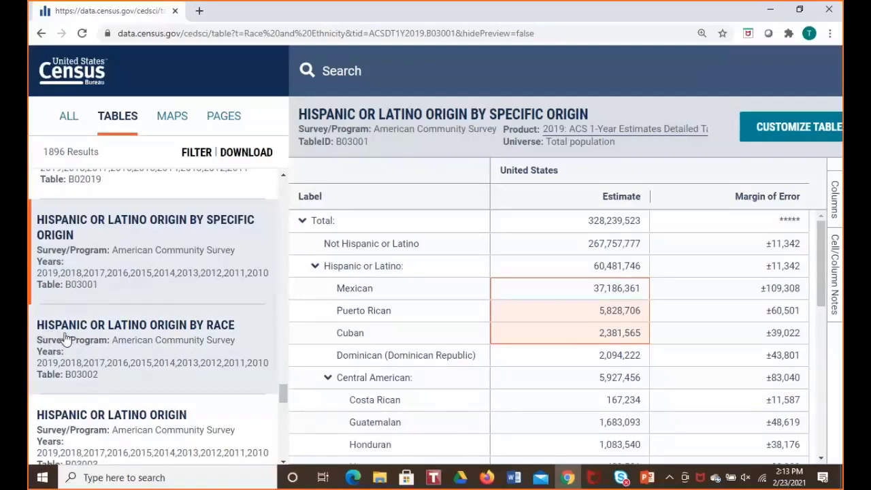
left_click(135, 354)
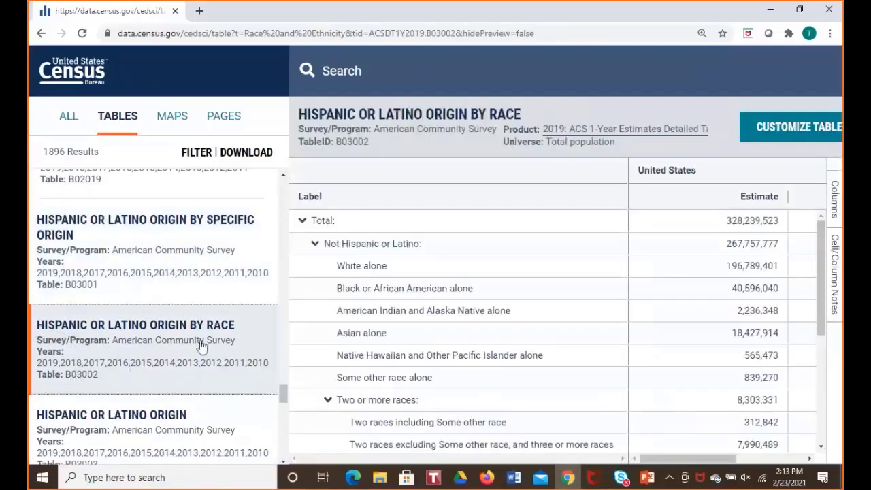
left_click(316, 245)
left_click(314, 266)
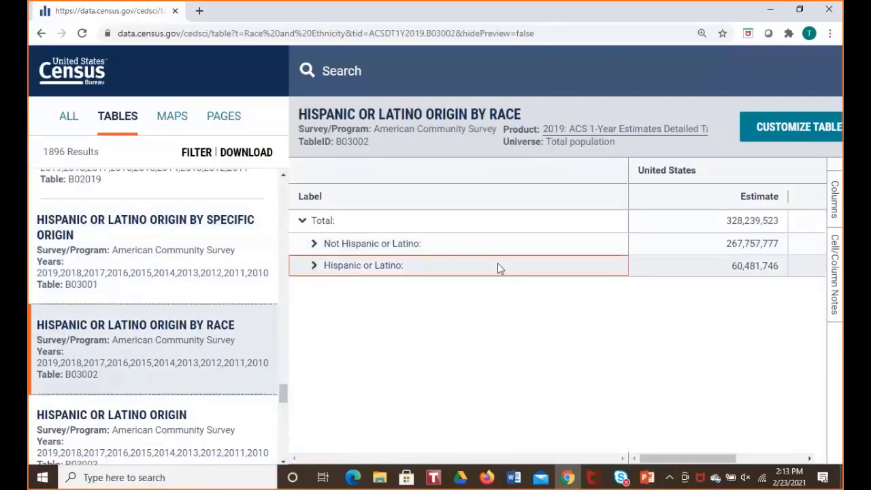
left_click(726, 226)
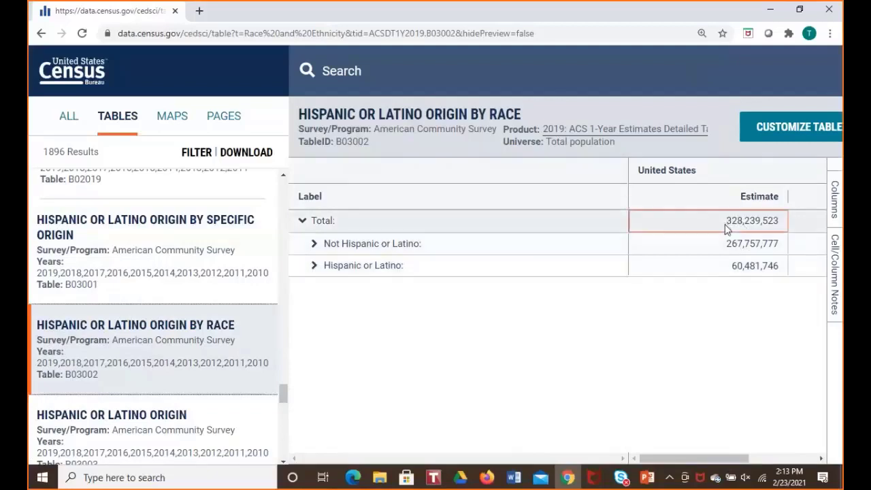
- Expand the Not Hispanic or Latino group, collapse its Two or more races subgroup, and select its estimates from White alone to Two or more races
left_click_drag(732, 252, 638, 267)
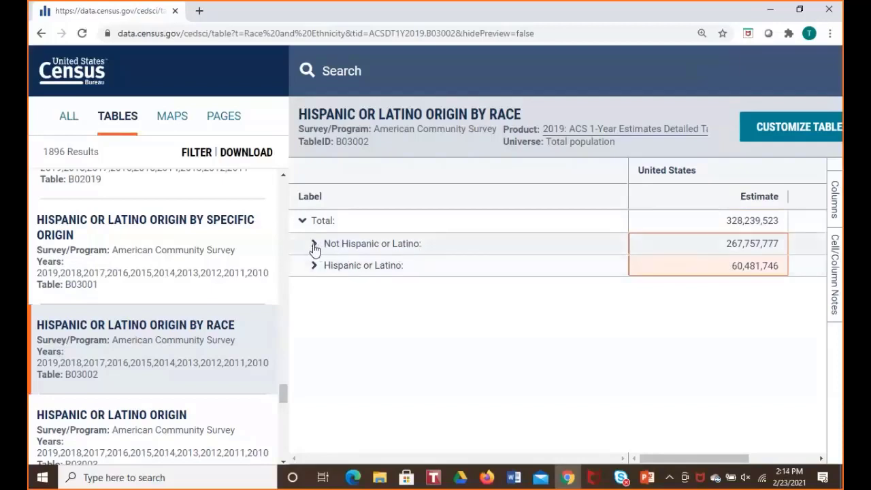
left_click(766, 250)
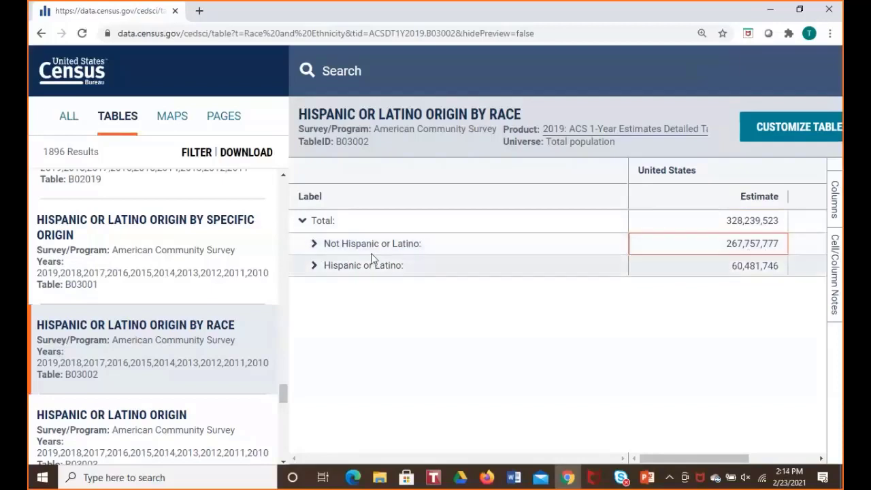
left_click(314, 245)
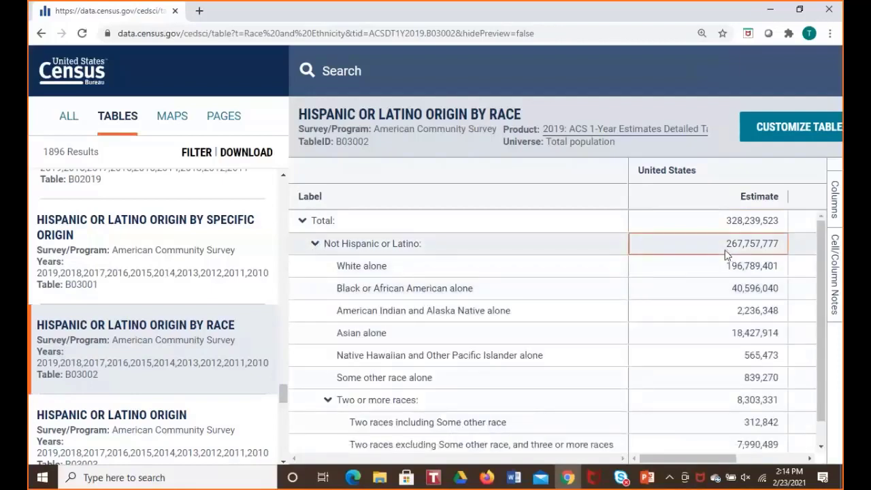
left_click(328, 401)
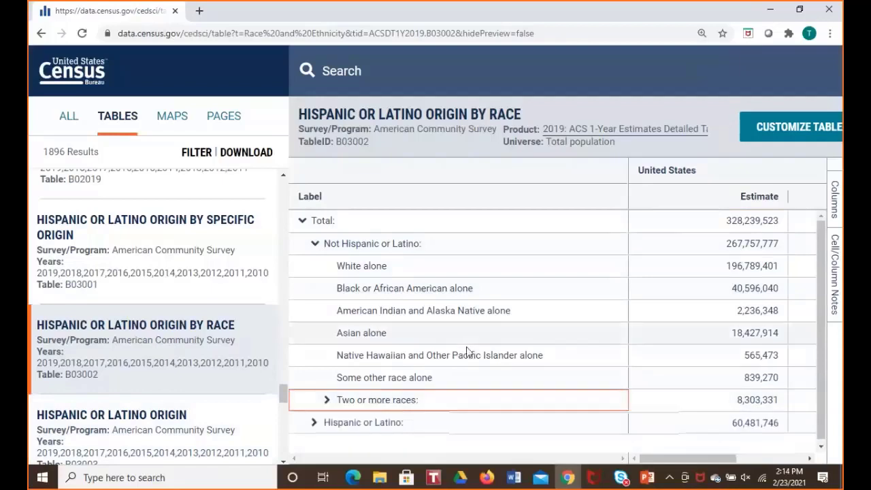
left_click(711, 251)
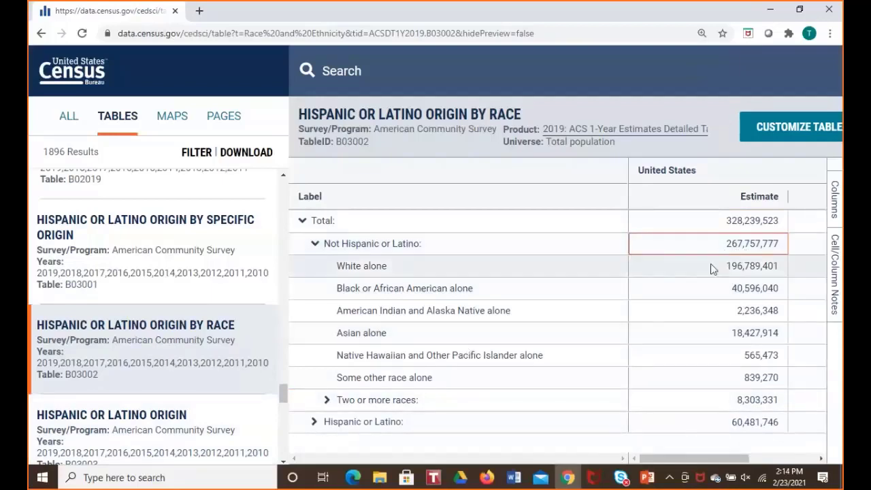
left_click_drag(711, 267, 686, 395)
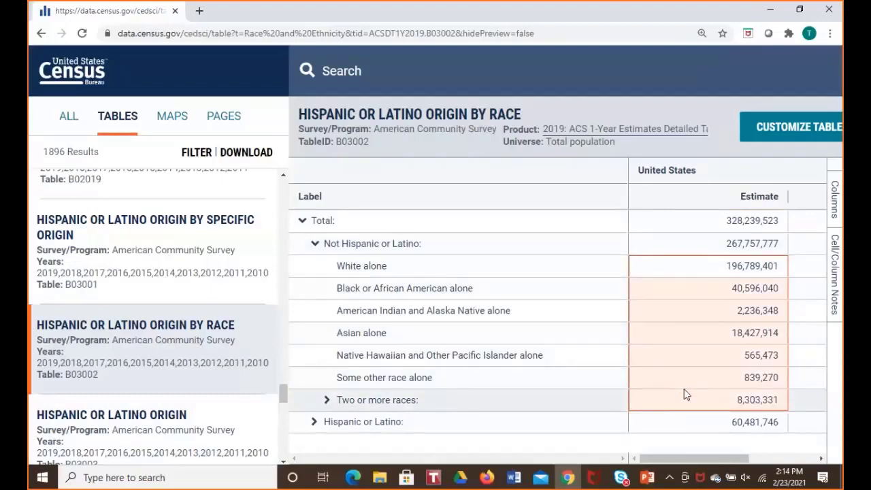
- Expand the Hispanic or Latino group, collapse its Two or more races subgroup, and select all race estimates in that group
left_click(314, 425)
scroll(629, 336, "down", 1)
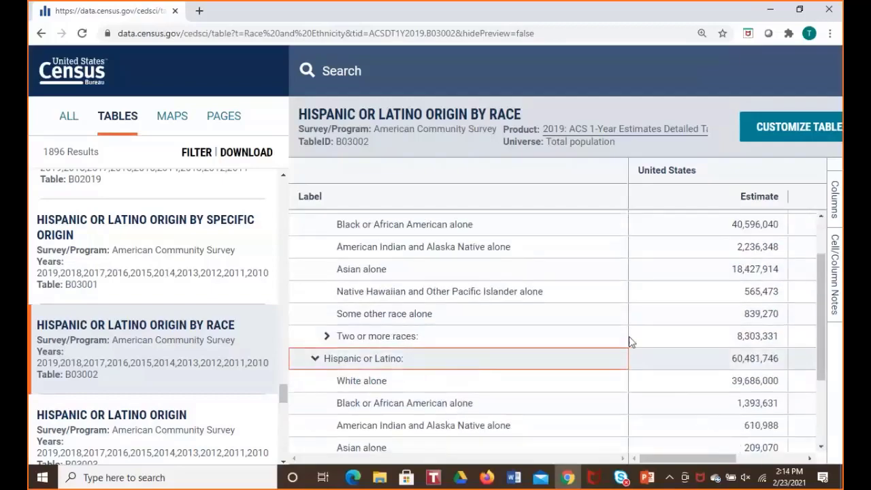
left_click(684, 353)
scroll(683, 351, "down", 1)
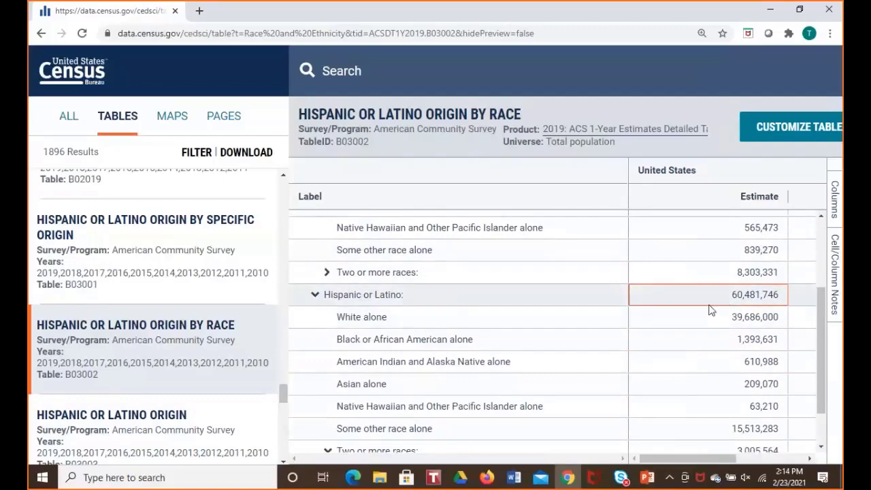
scroll(705, 306, "down", 1)
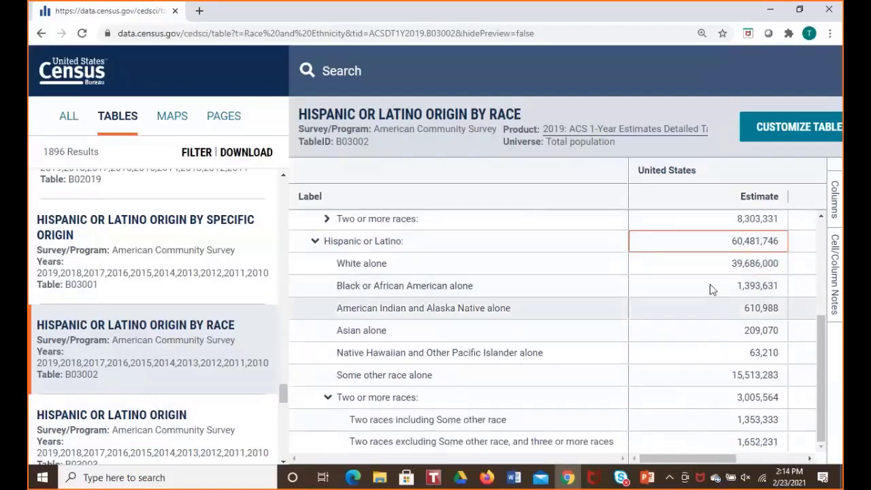
left_click(327, 399)
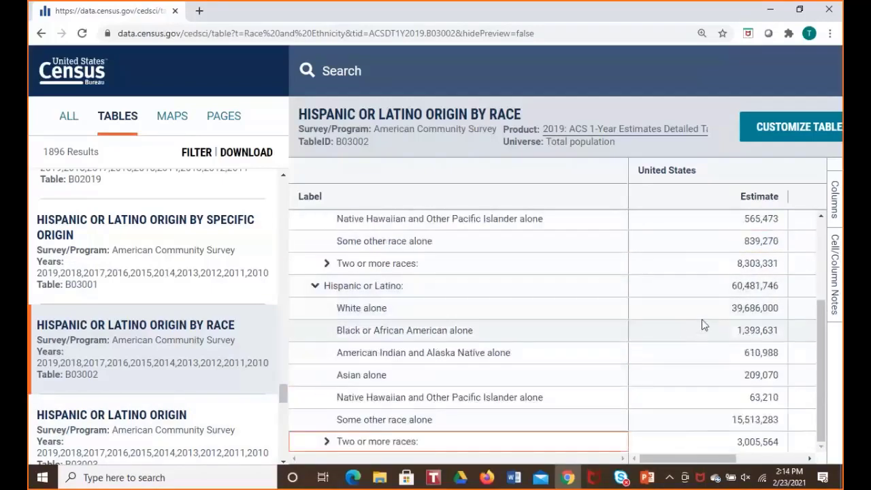
left_click_drag(704, 314, 695, 441)
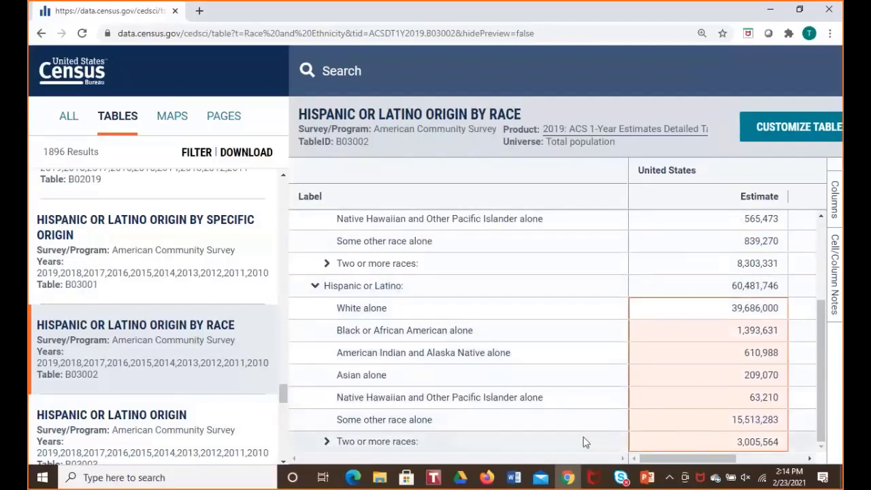
- Switch to the Race Ethnicity Webinar presentation in PowerPoint, start the slide show from the current slide and jump to slide 14
mouse_move(649, 478)
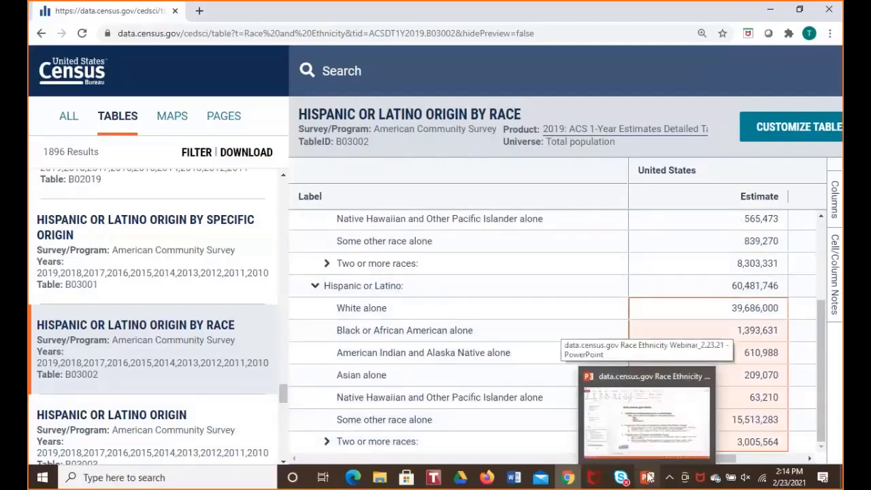
left_click(632, 433)
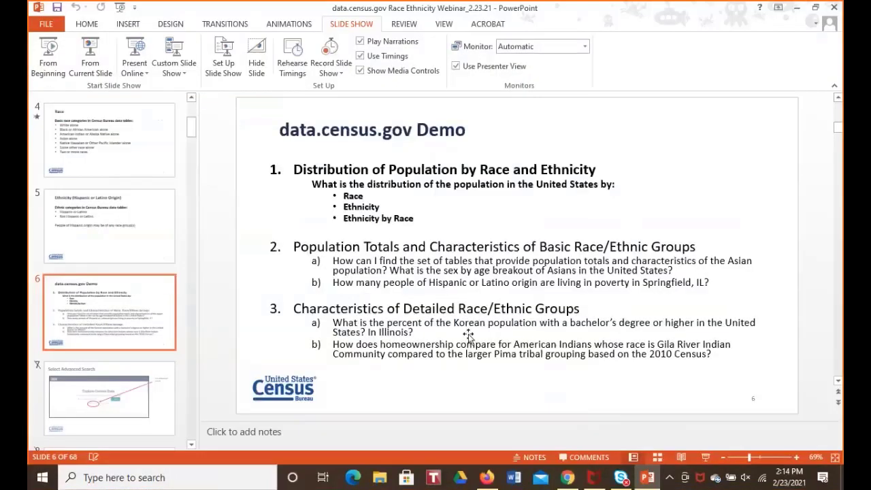
left_click(89, 69)
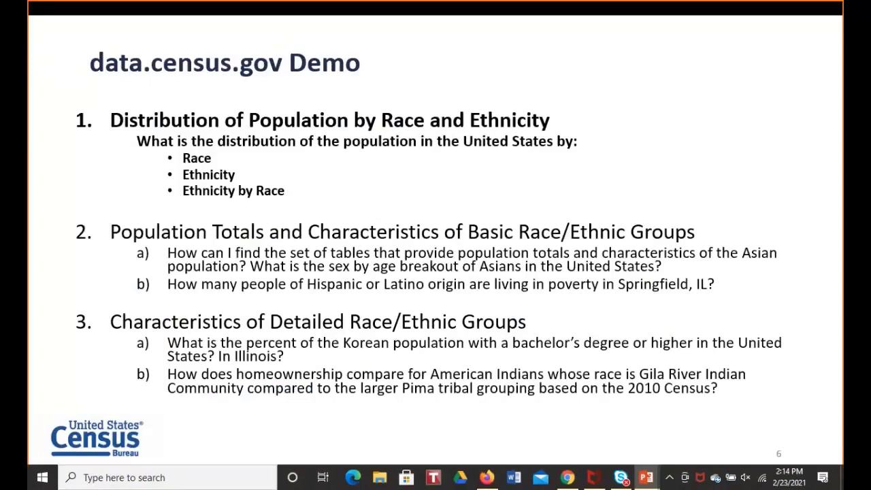
key("1")
key("4")
key("Return")
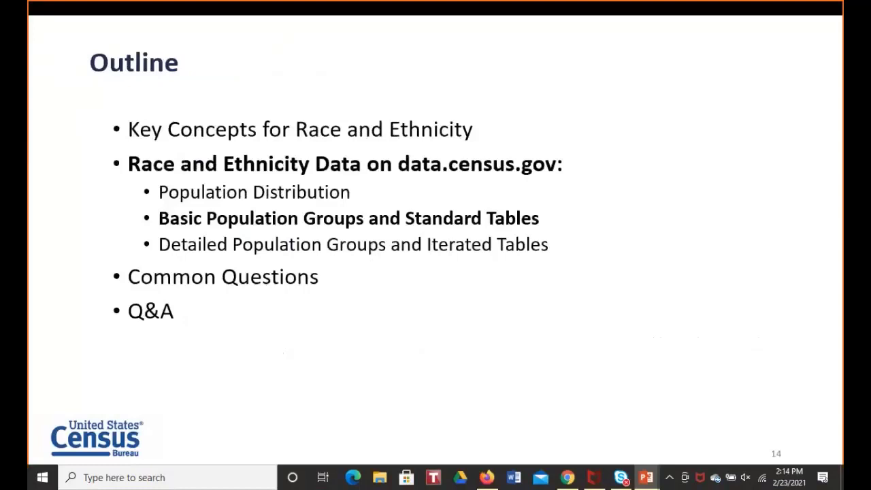
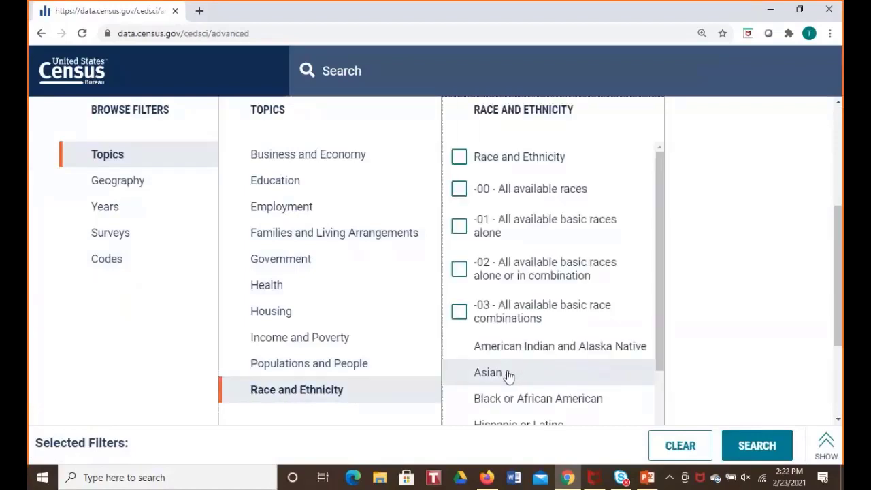
- Filter the advanced search by the Asian topic under Race and Ethnicity, run the search and show only the table results
left_click(466, 376)
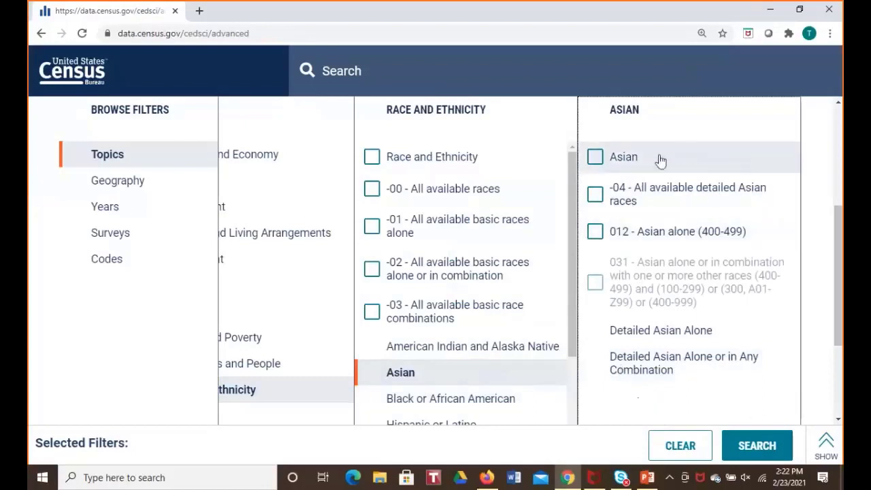
left_click(617, 164)
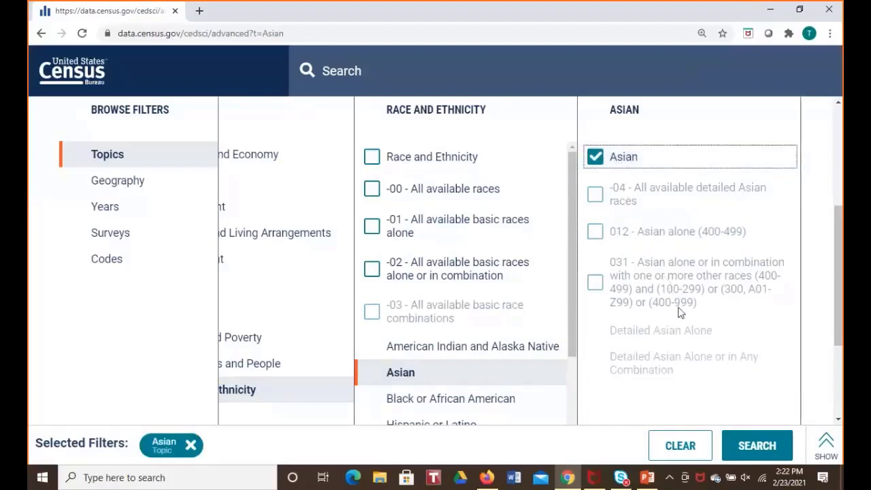
left_click(741, 447)
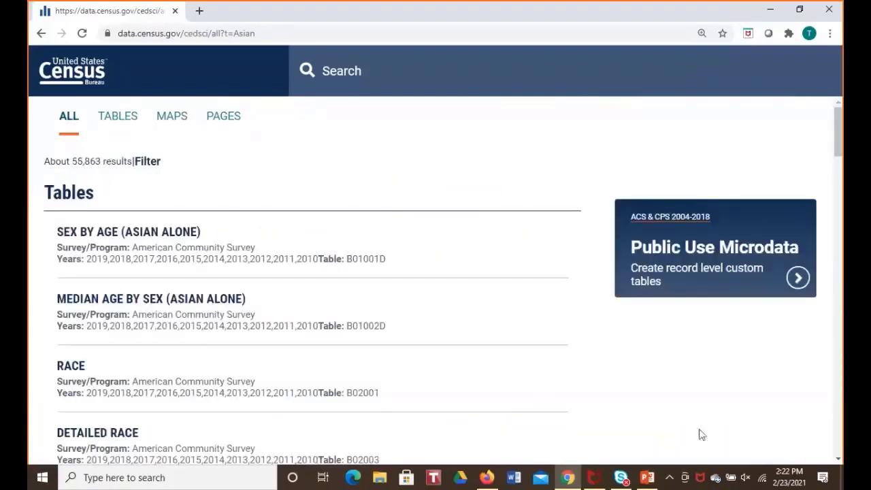
left_click(113, 120)
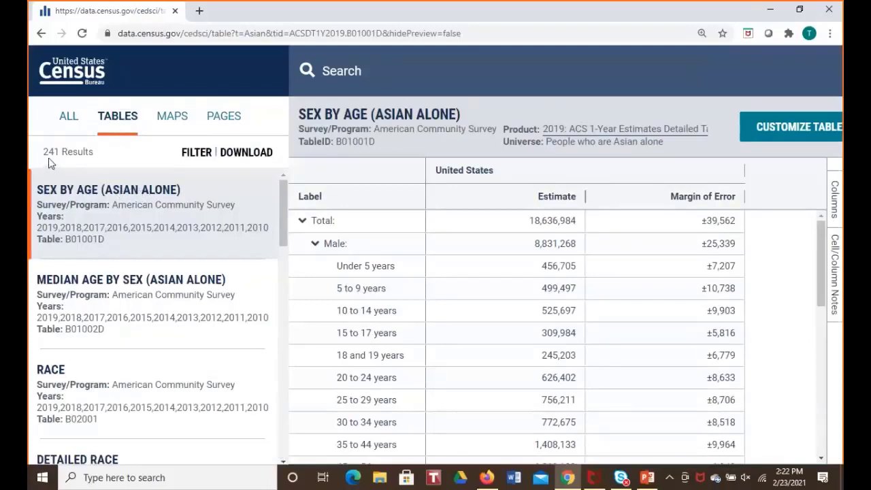
- Highlight the number of results and look through the list of tables on the Asian population
left_click_drag(45, 151, 90, 154)
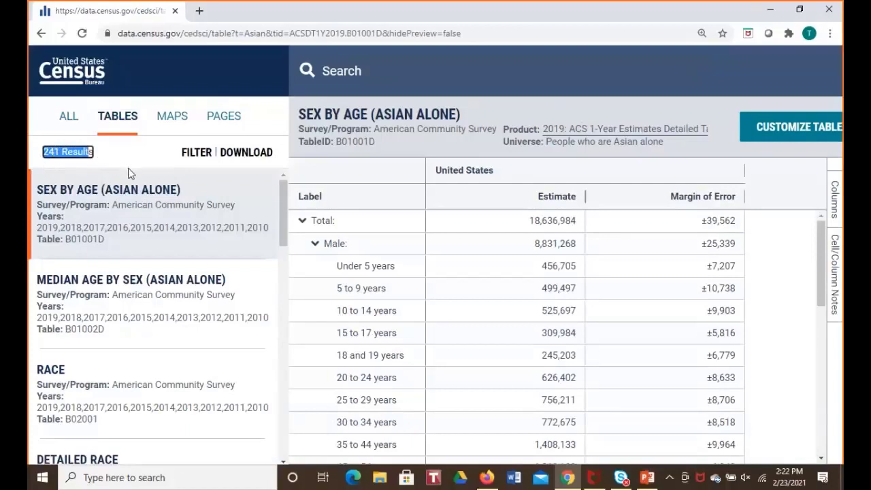
scroll(156, 257, "down", 5)
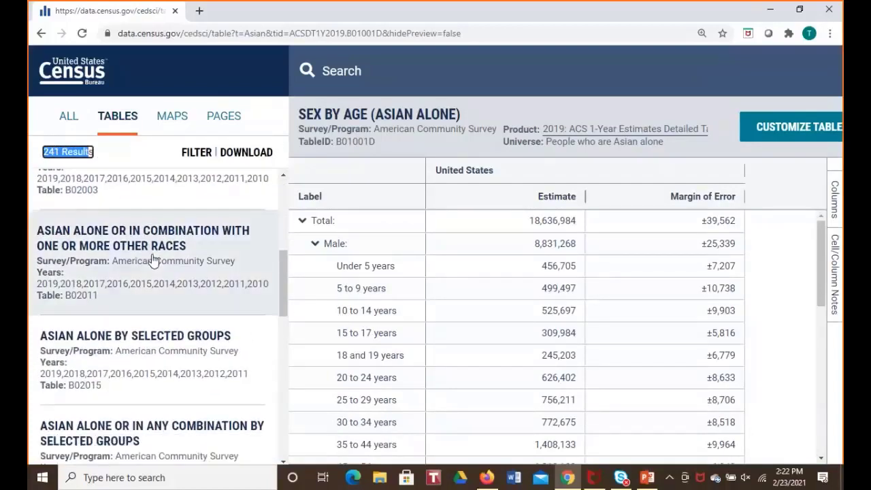
scroll(154, 262, "up", 1)
scroll(154, 264, "down", 6)
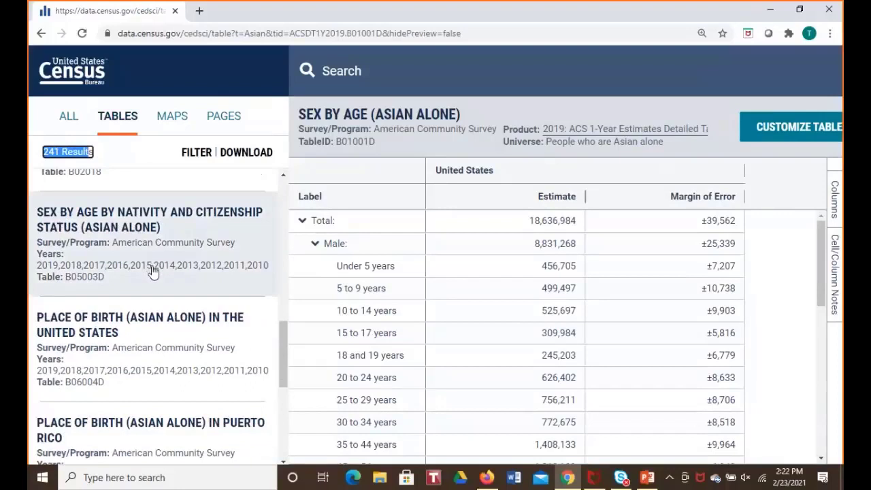
scroll(153, 278, "up", 7)
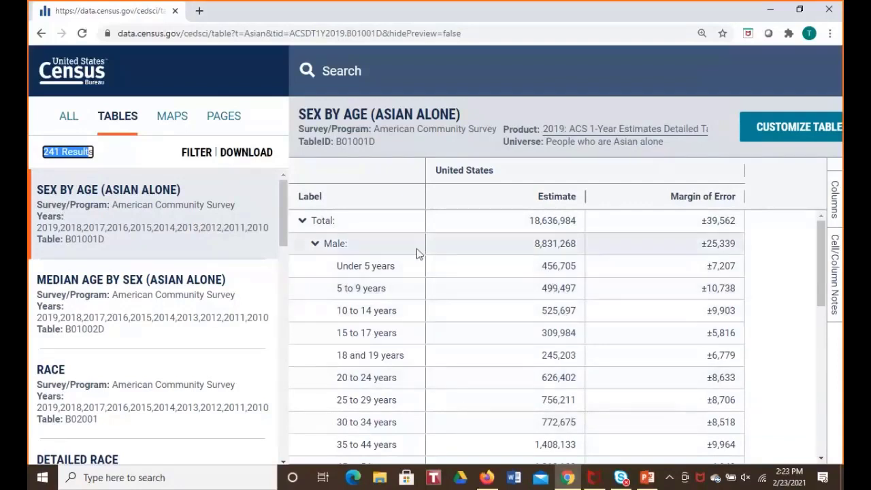
- In the Sex by Age (Asian Alone) table, select the Total estimate, followed by the Male estimate and the male age group estimates
left_click(536, 227)
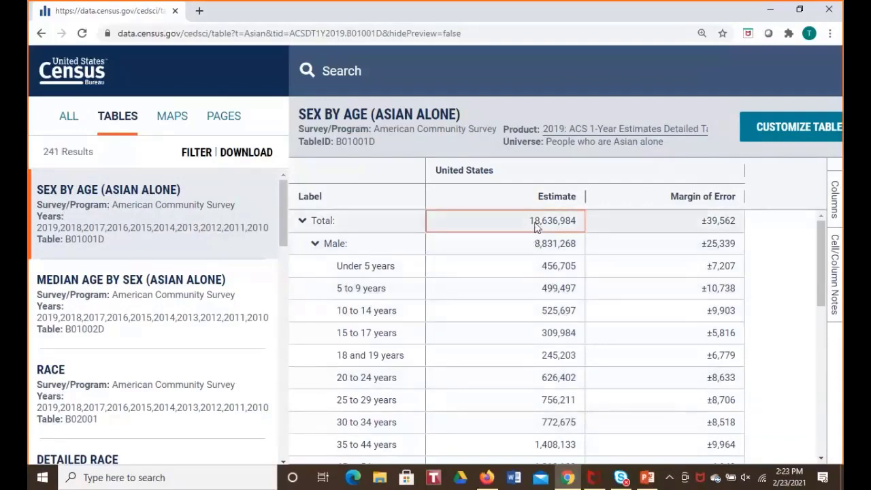
left_click(505, 251)
left_click_drag(494, 271, 514, 365)
- Select the Female estimate, followed by the female age group estimates beginning with Under 5 years
scroll(514, 364, "down", 1)
scroll(514, 364, "down", 4)
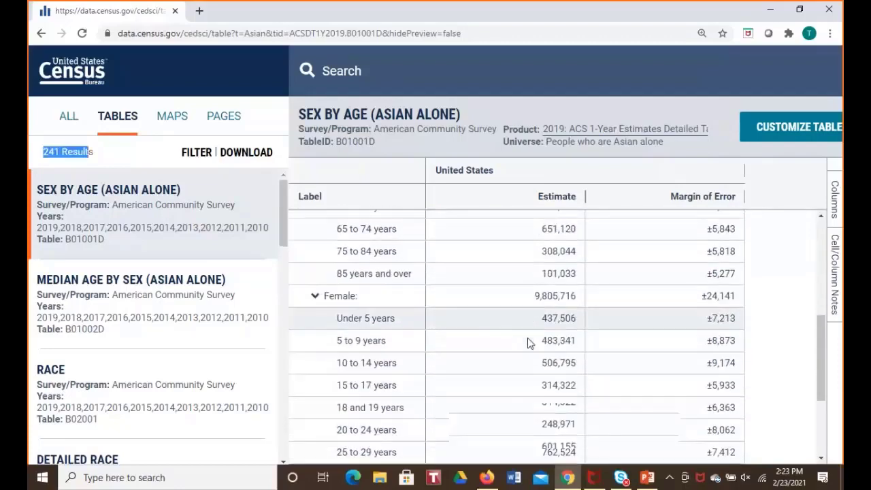
left_click(506, 259)
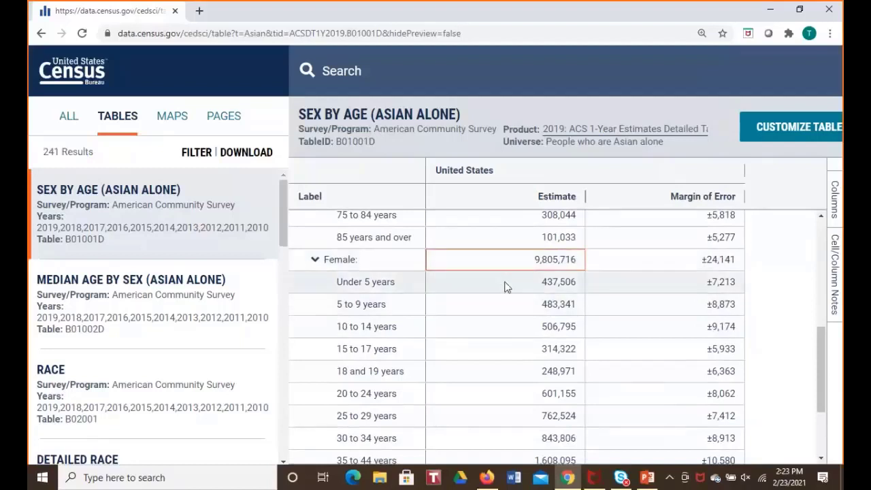
left_click_drag(507, 286, 499, 405)
scroll(492, 327, "down", 2)
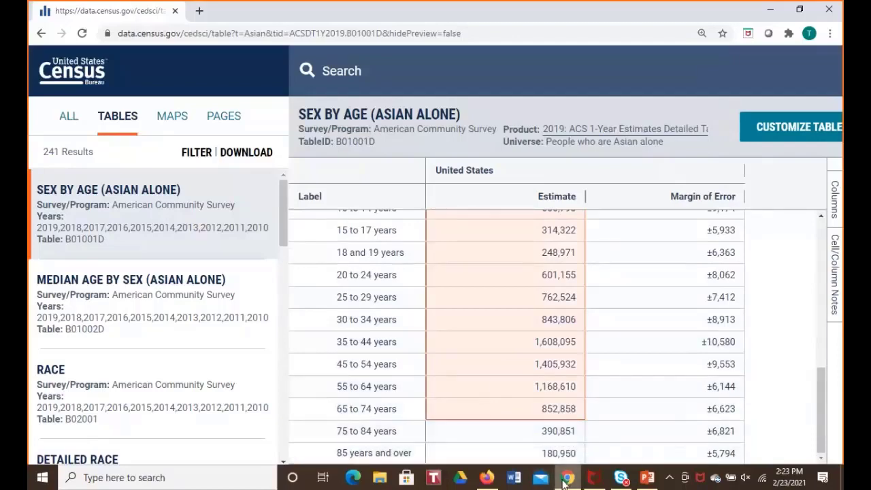
- Switch to PowerPoint, resume the slide show from the current slide, advance to slide 25 and end the show
left_click(644, 480)
left_click(82, 61)
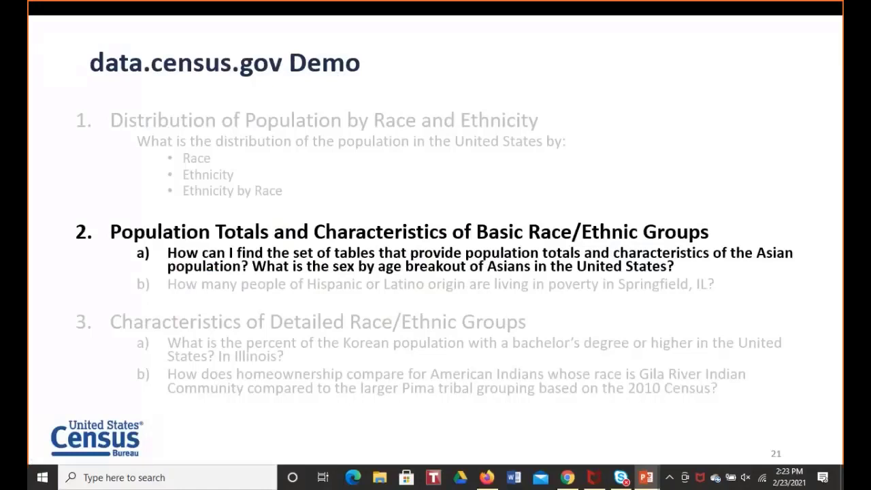
key("Right")
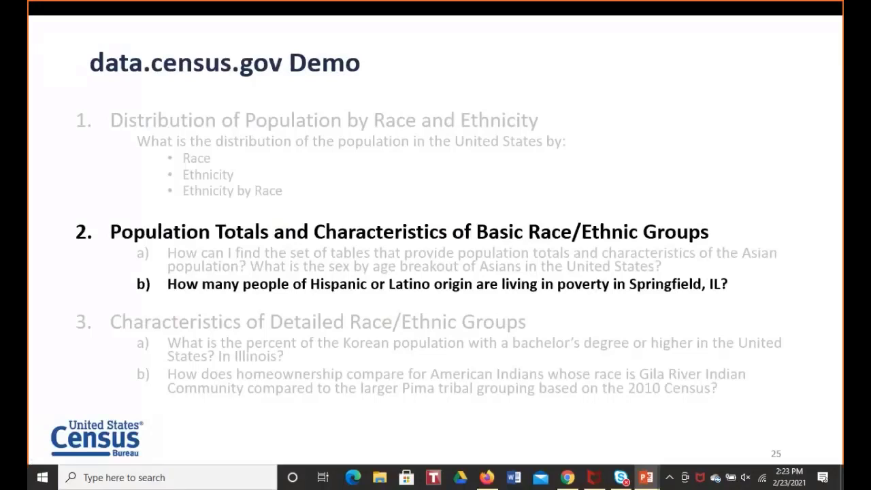
key("Escape")
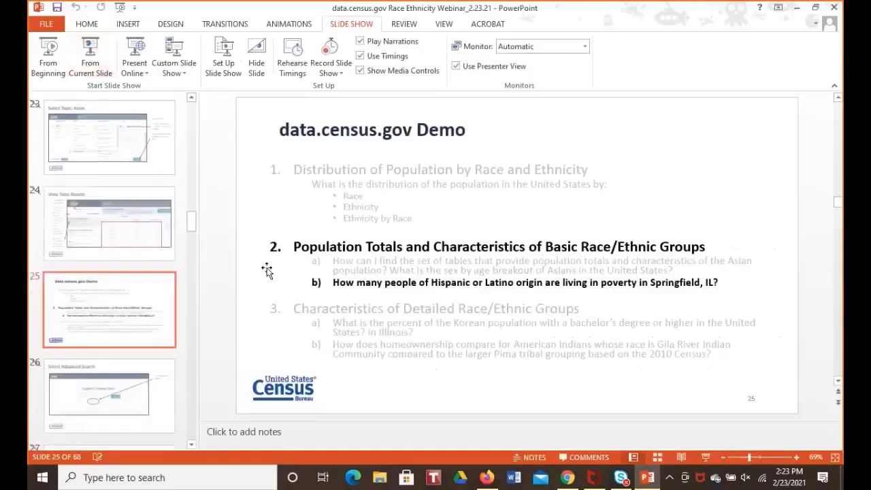
- Switch to Chrome, return to the data.census.gov home page and open Advanced Search
left_click(567, 477)
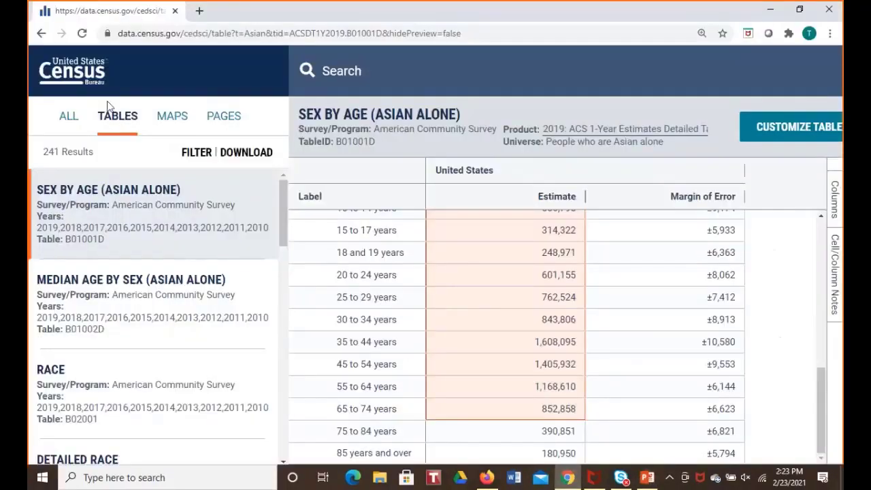
left_click(66, 75)
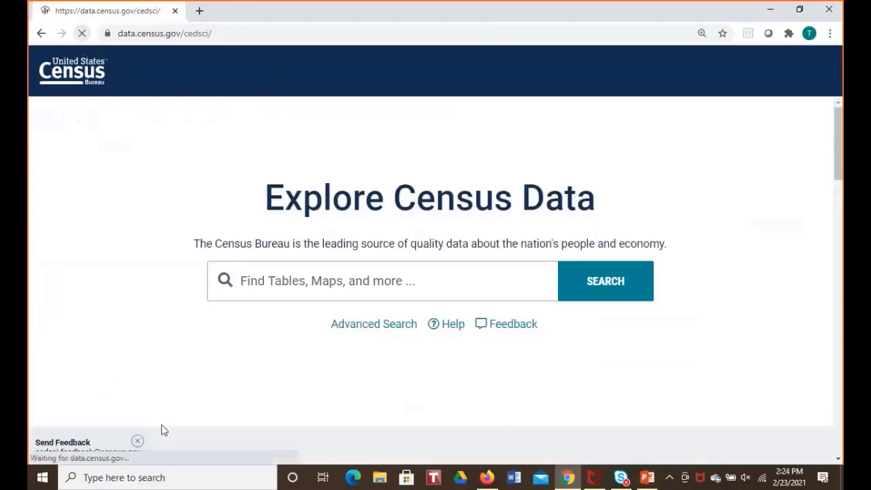
left_click(369, 332)
- Add the Hispanic or Latino topic filter from the Race and Ethnicity topics
scroll(263, 286, "down", 2)
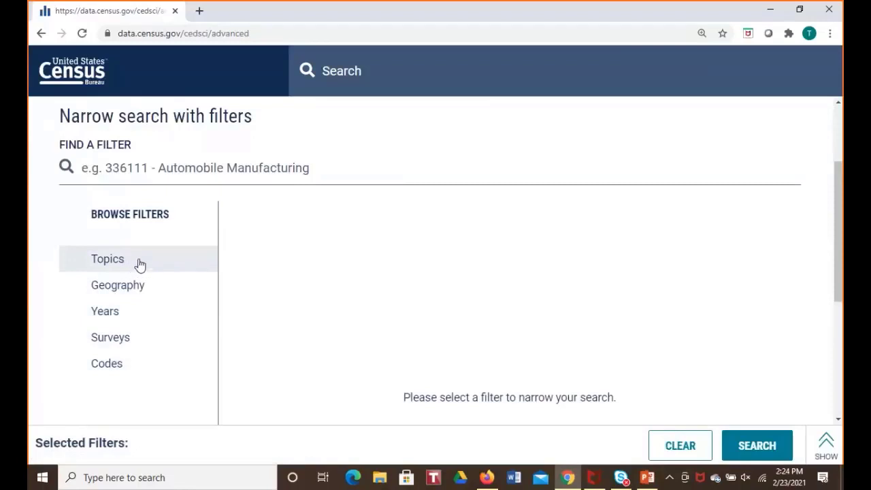
left_click(162, 266)
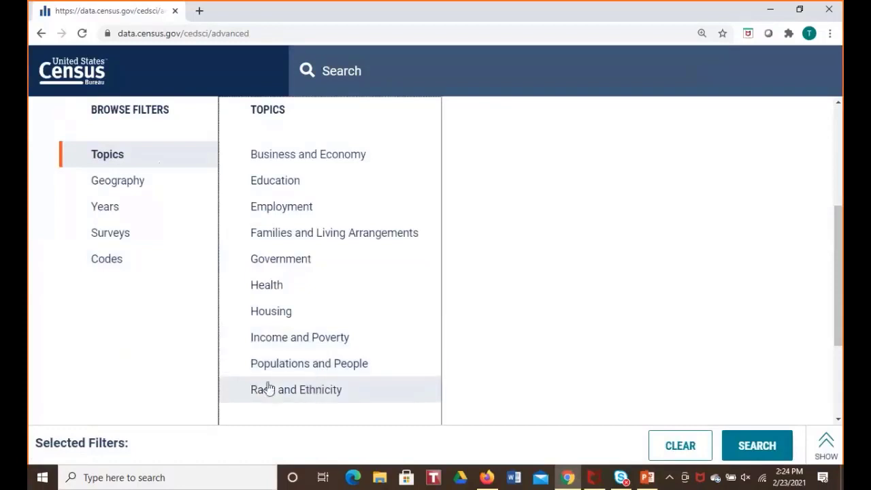
left_click(317, 399)
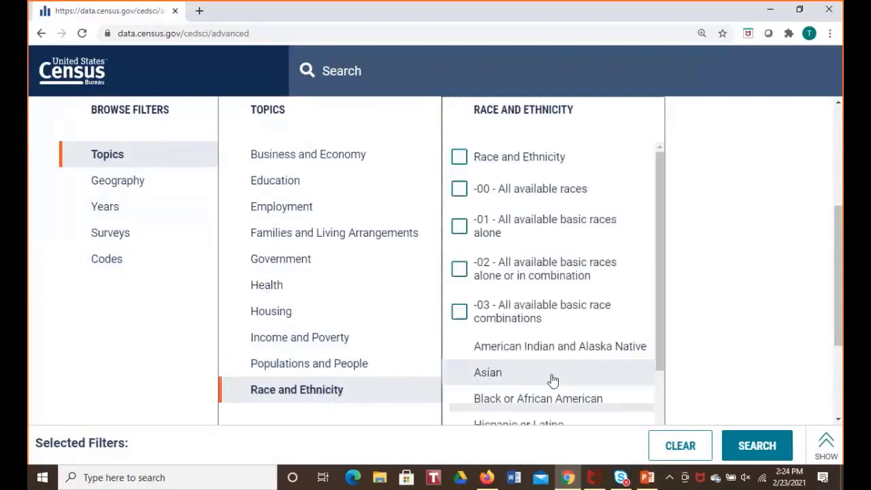
scroll(555, 327, "down", 1)
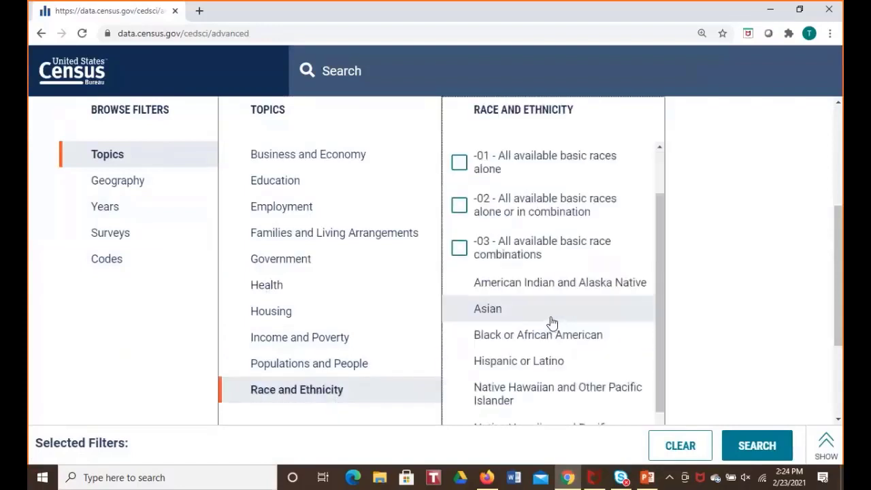
left_click(504, 368)
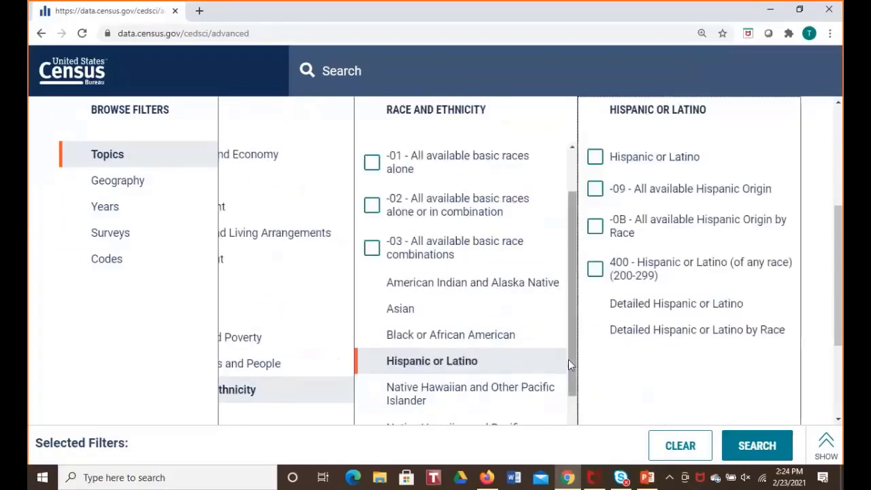
left_click(596, 158)
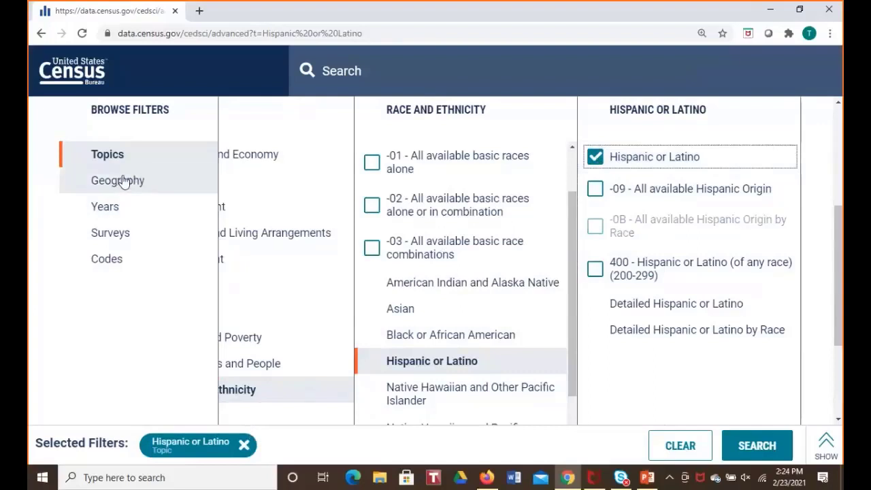
- Add the Poverty topic filter from the Poverty group of the Income and Poverty topics
scroll(822, 409, "down", 2)
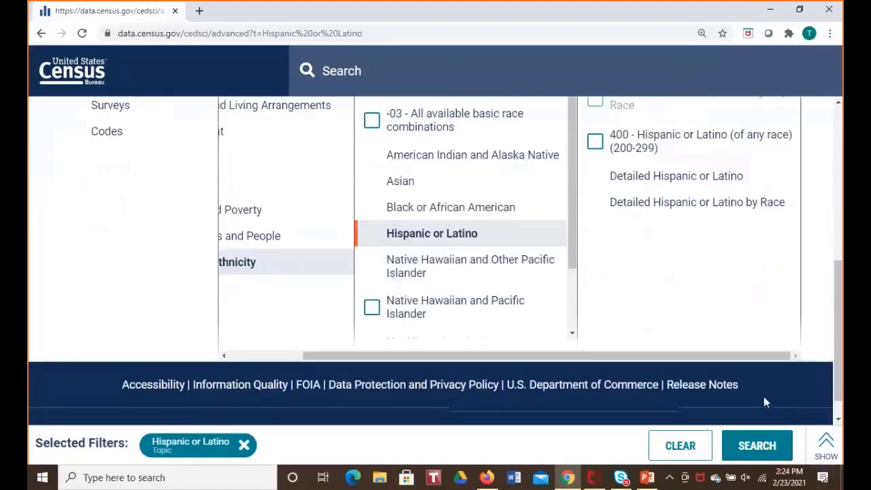
left_click_drag(732, 360, 384, 386)
scroll(384, 386, "up", 2)
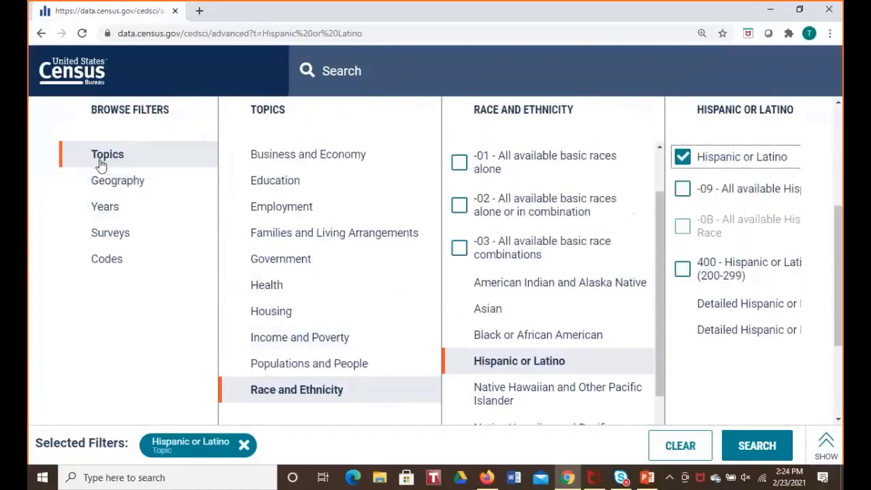
left_click(259, 343)
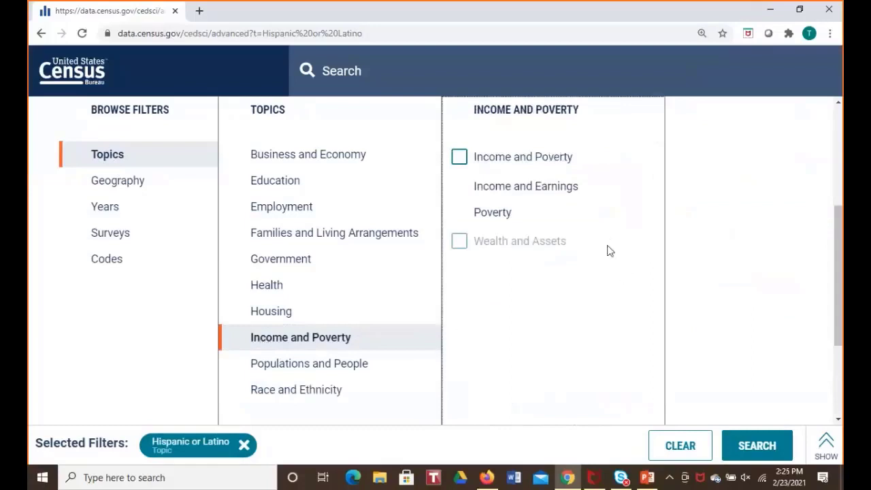
left_click(555, 220)
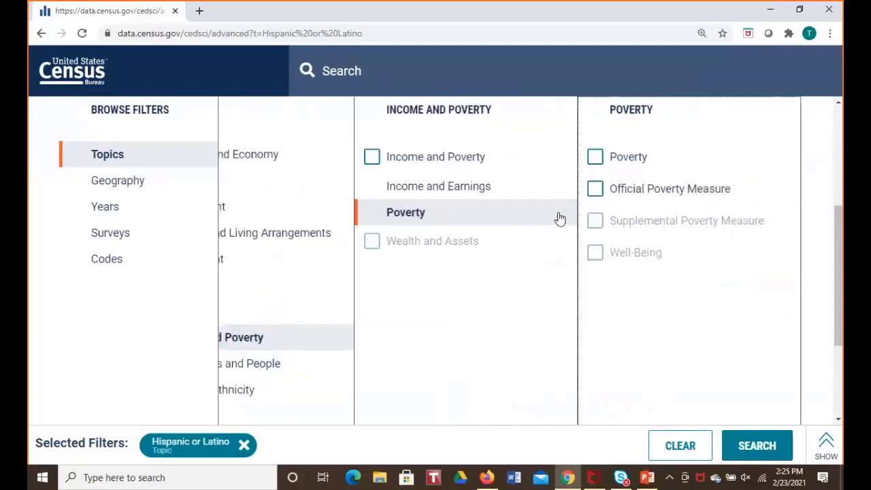
left_click(627, 158)
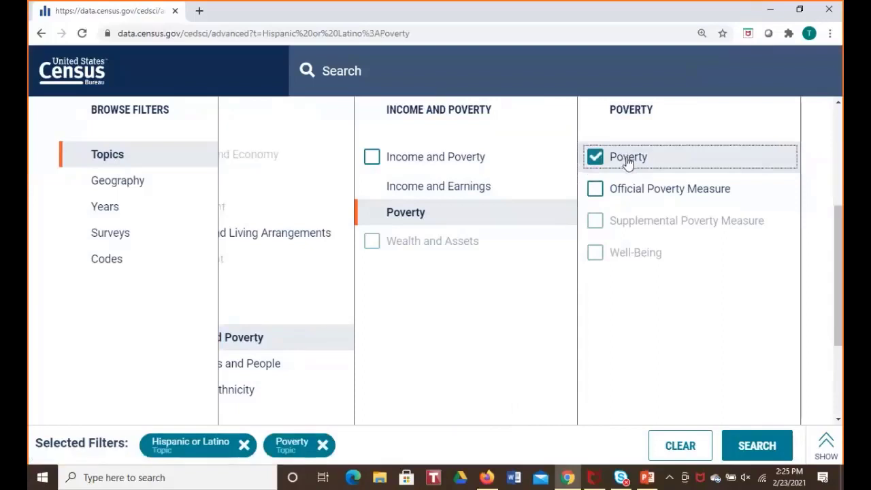
left_click(813, 291)
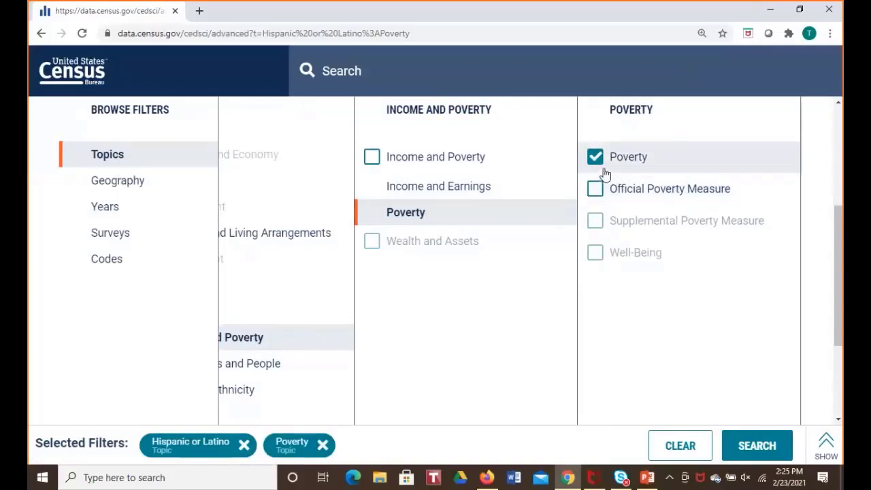
- Browse the Geography filters to Place and list the places within Illinois
left_click(107, 187)
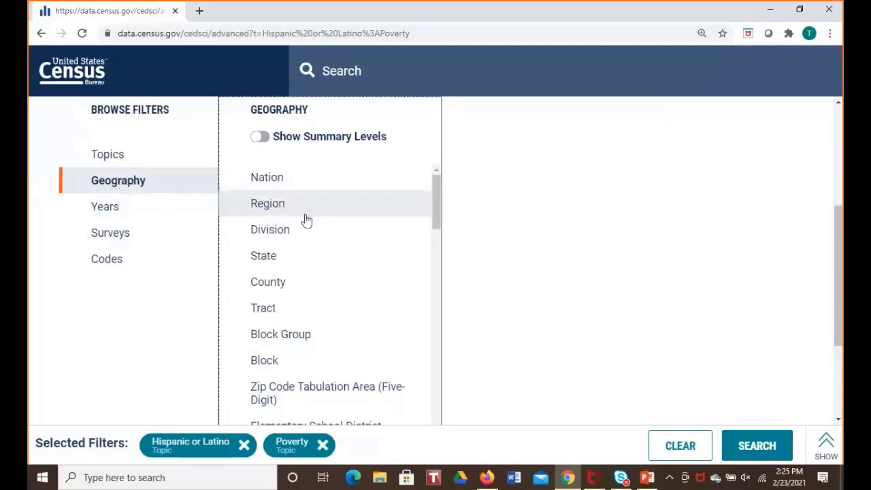
scroll(310, 240, "down", 5)
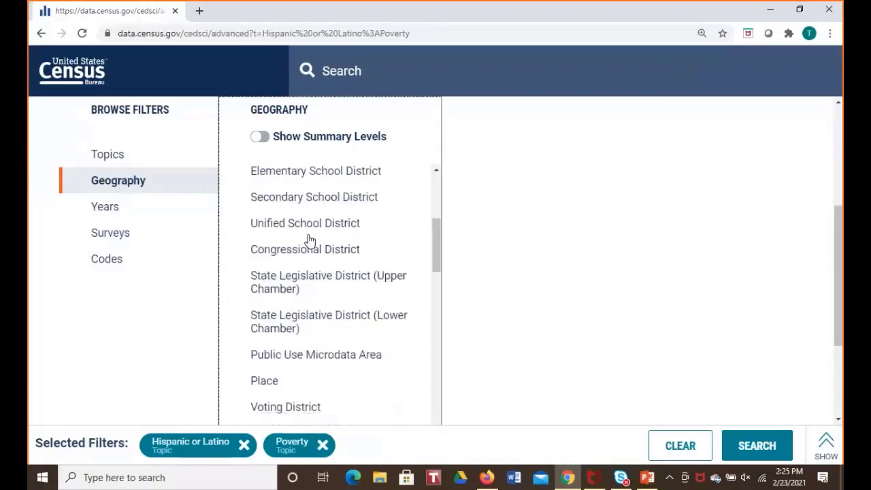
scroll(309, 239, "down", 1)
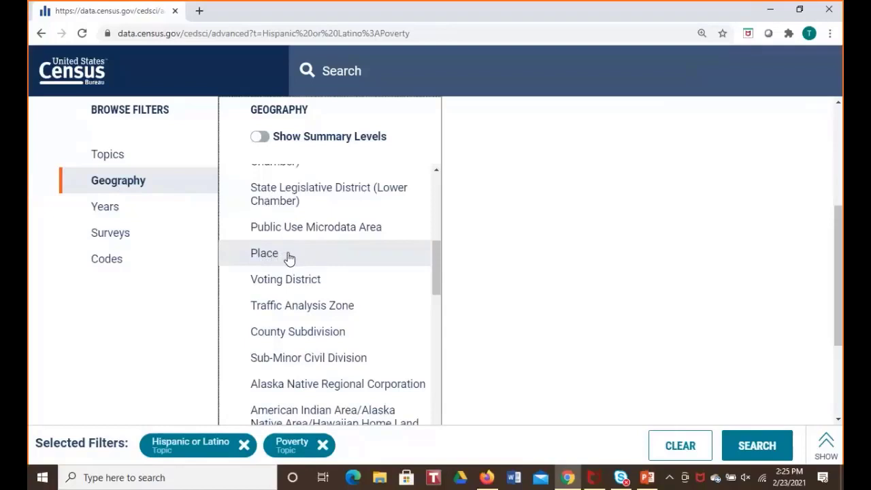
left_click(289, 257)
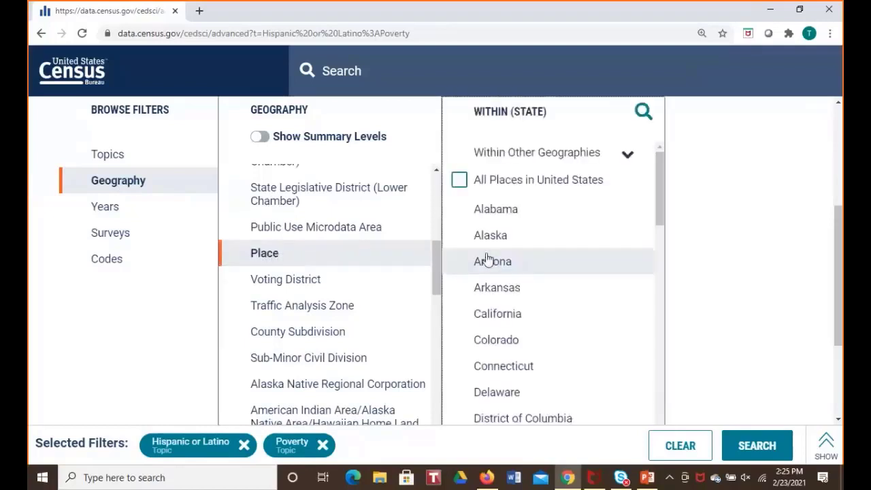
scroll(488, 261, "down", 3)
scroll(488, 261, "down", 1)
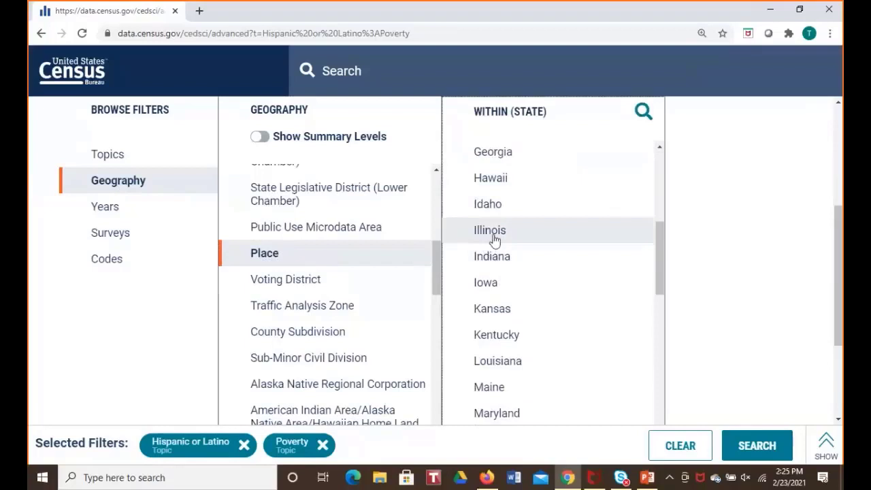
left_click(530, 241)
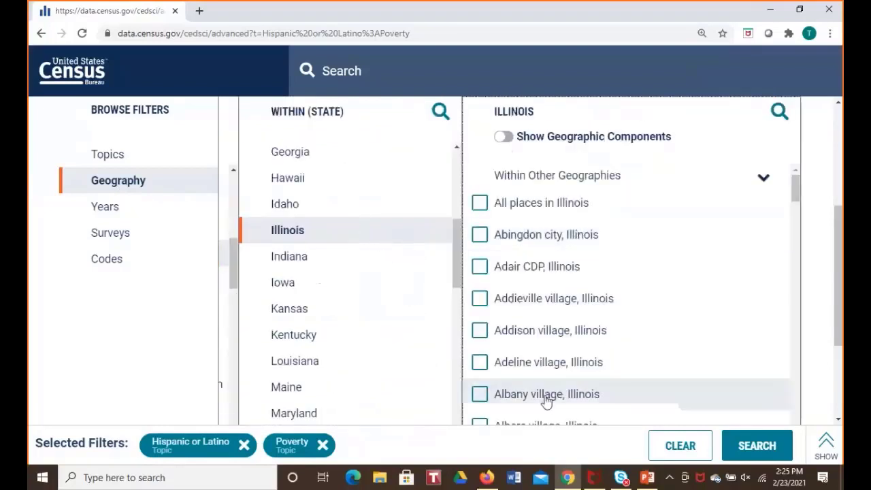
- Search within Illinois for "springfield" and add Springfield city, Illinois as a geography filter
left_click(780, 112)
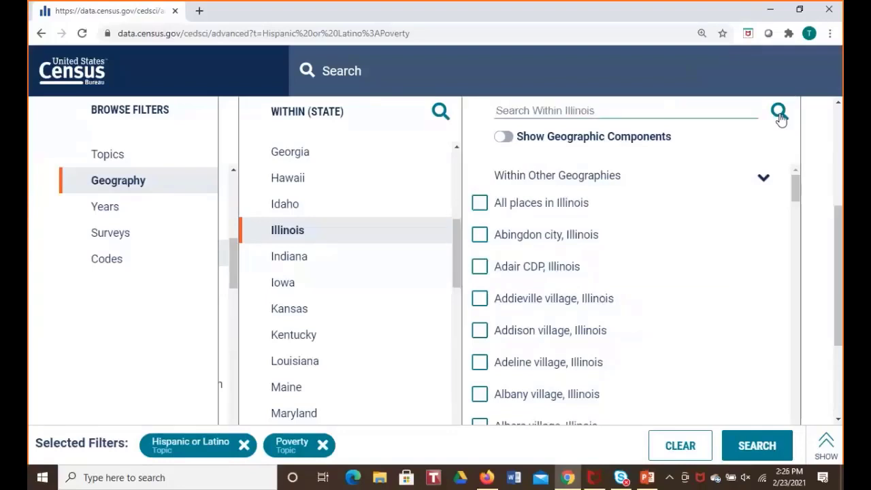
type("springfile")
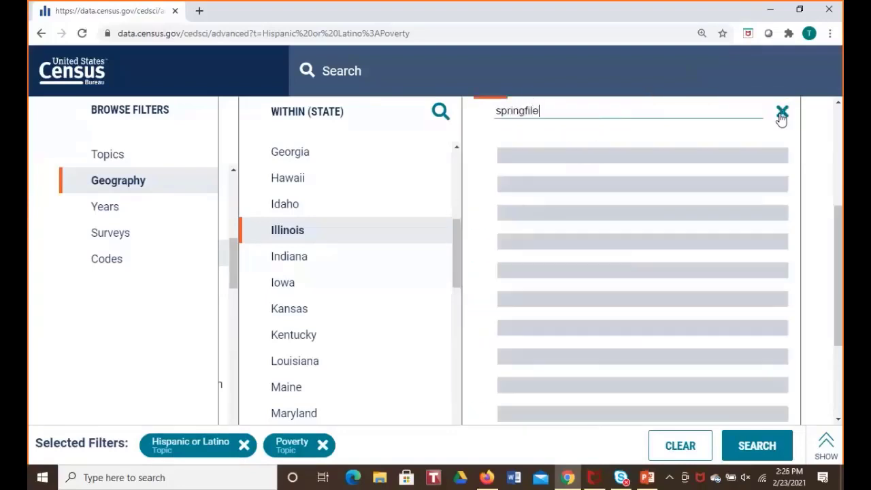
key("BackSpace")
key("BackSpace")
type("eld")
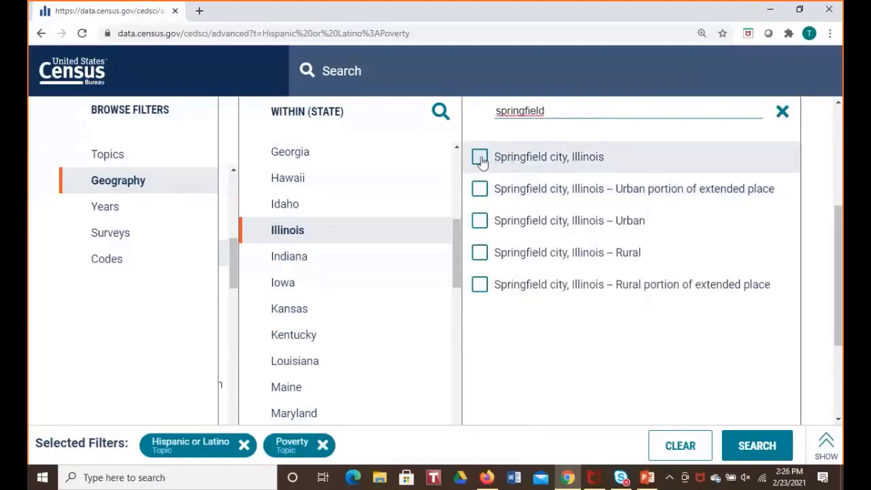
left_click(480, 158)
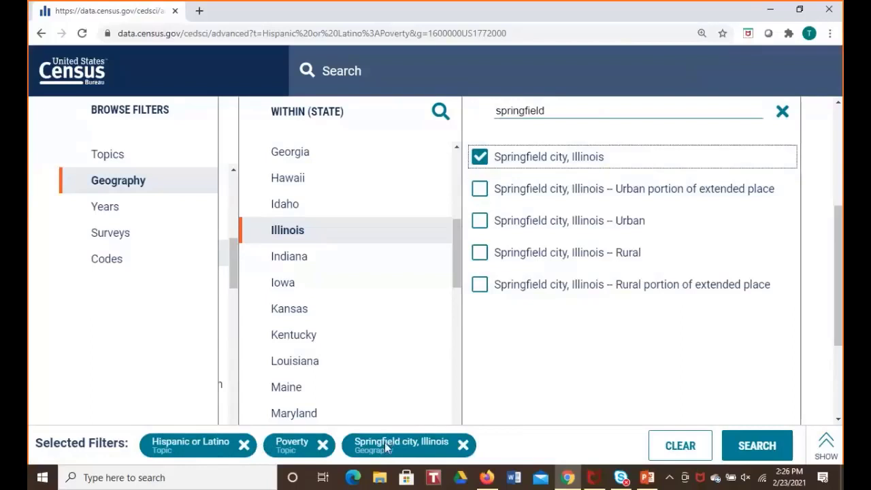
- Run the search with the selected filters and show only the table results
left_click(761, 448)
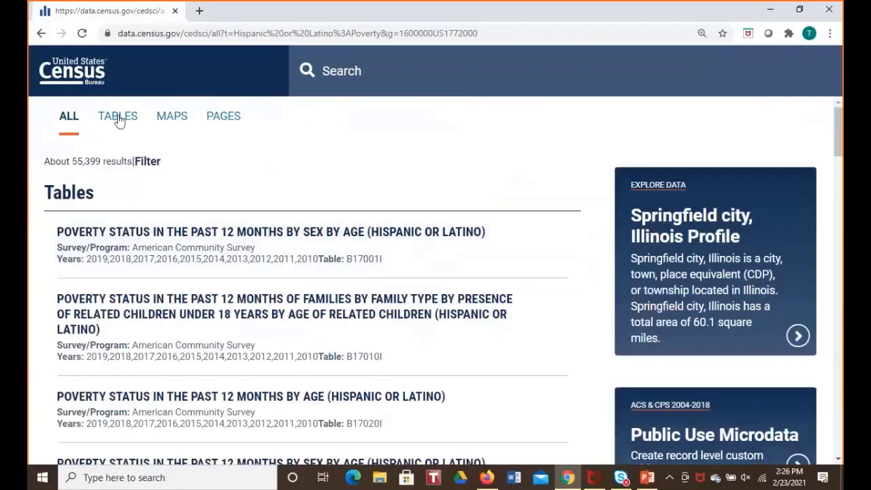
left_click(118, 120)
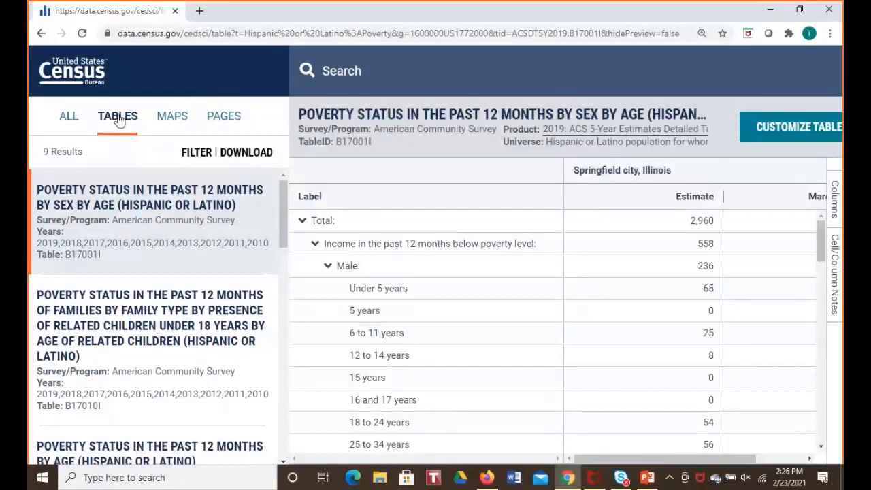
- Highlight the number of results, then select the Total estimate and the estimate for income below poverty level in the Springfield table
left_click_drag(46, 152, 83, 154)
left_click(76, 155)
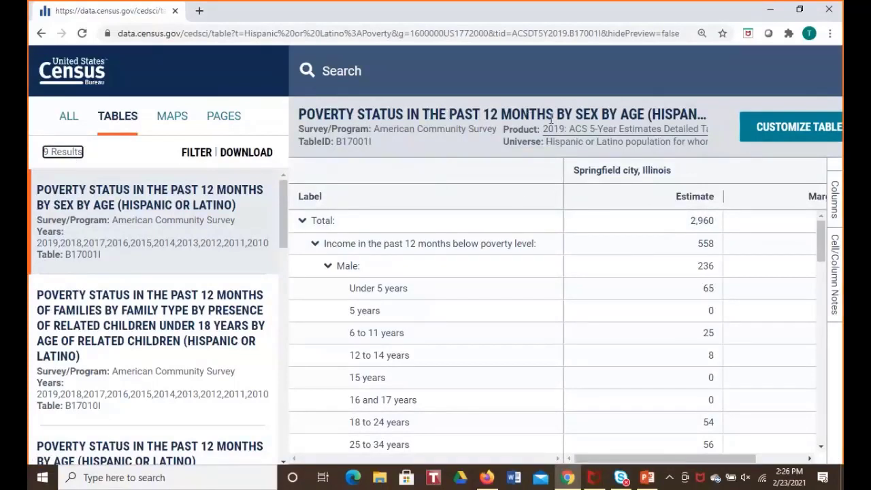
left_click(650, 225)
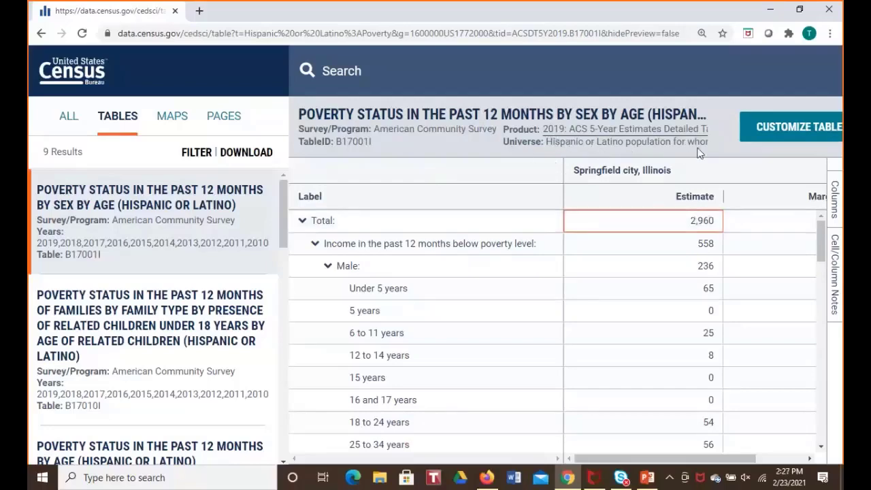
left_click(676, 249)
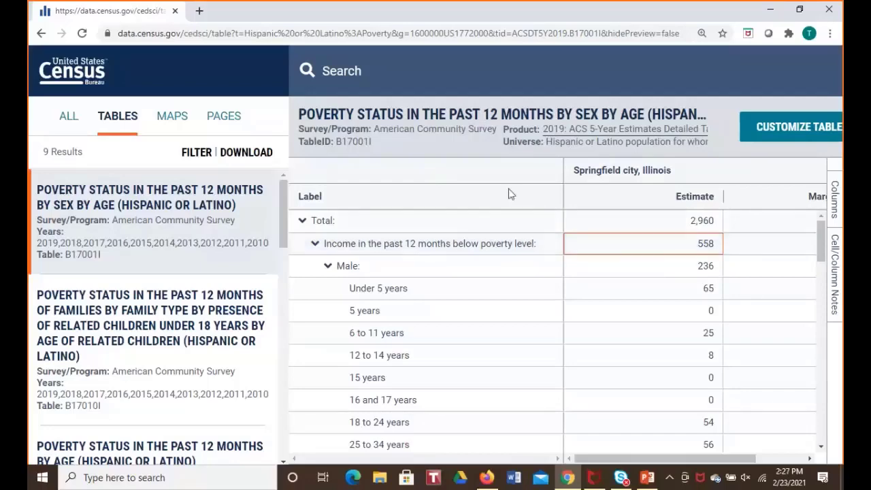
- Switch to PowerPoint, resume the slide show from the current slide and advance to slide 32, Basic and Detailed Population Groups
mouse_move(647, 478)
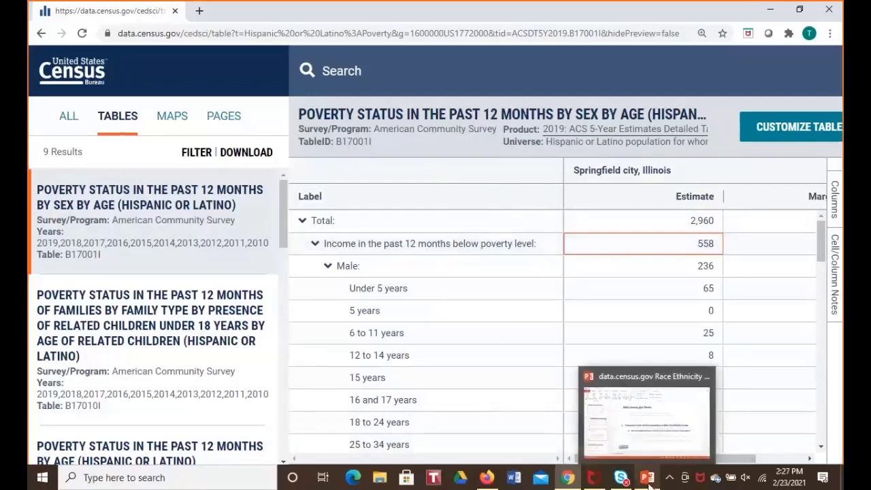
left_click(642, 439)
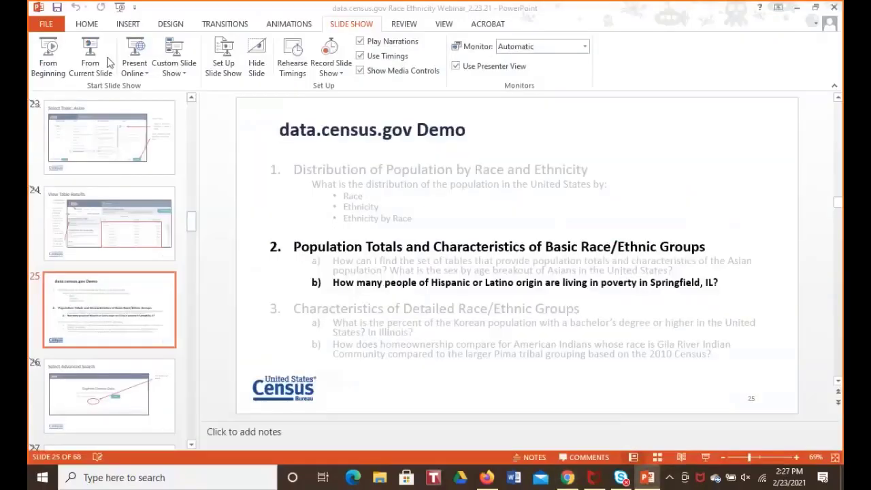
left_click(99, 60)
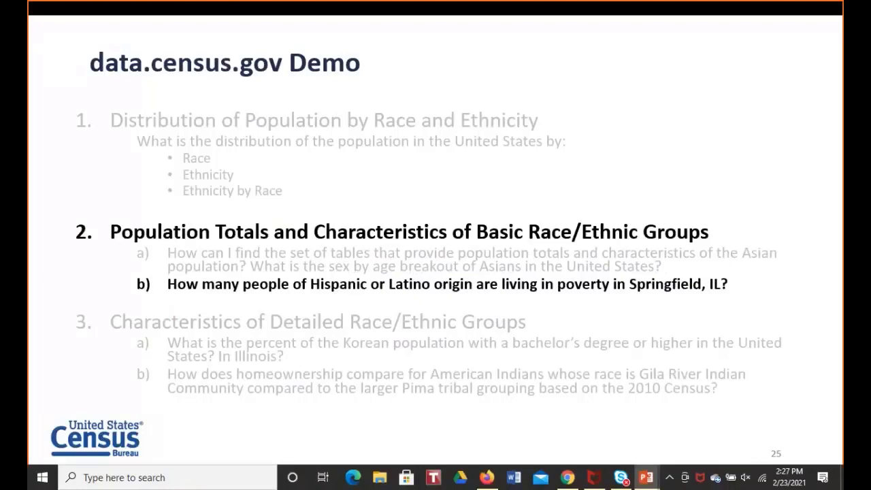
key("Right")
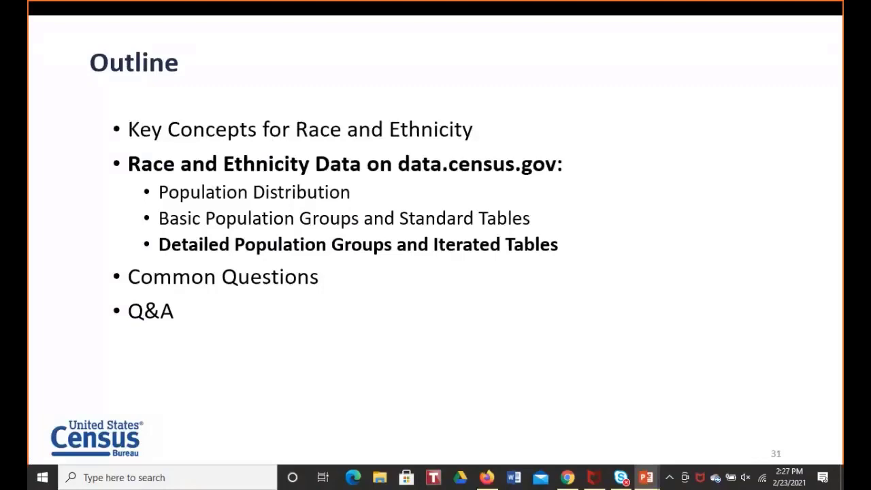
key("Right")
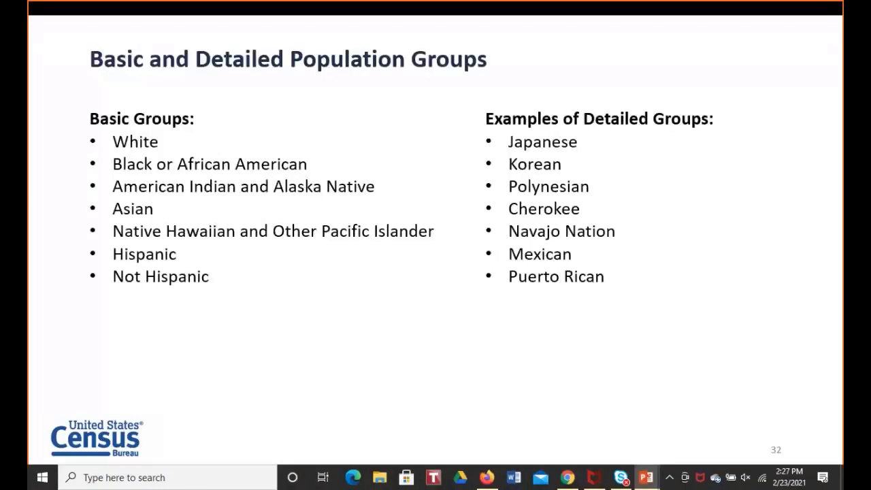
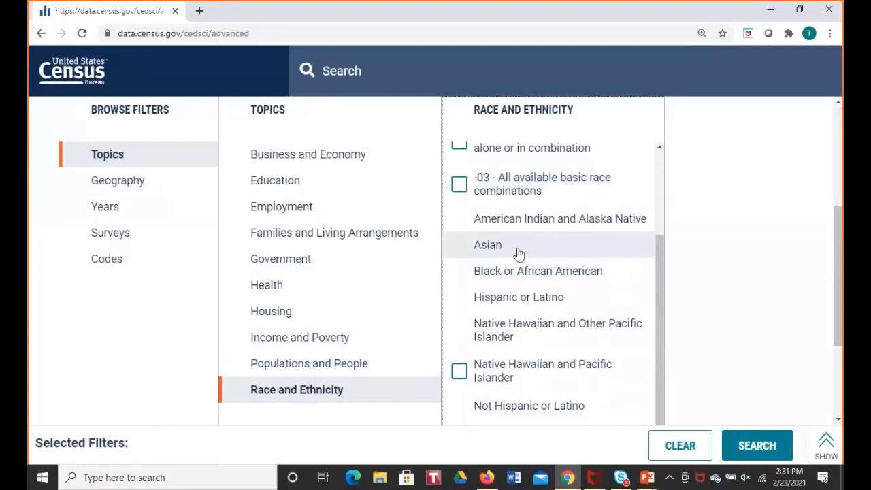
- Add the topic filter 023 - Korean alone (440-441) from the Detailed Asian Alone groups under Race and Ethnicity
left_click(518, 253)
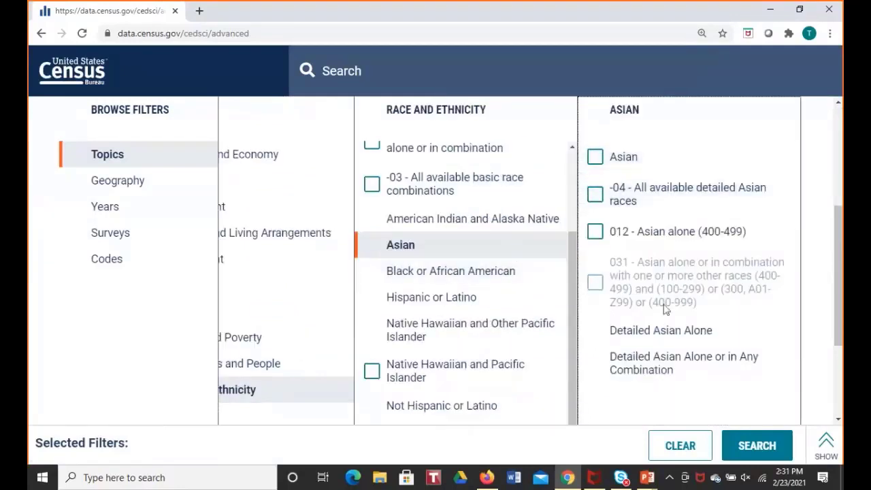
left_click(716, 336)
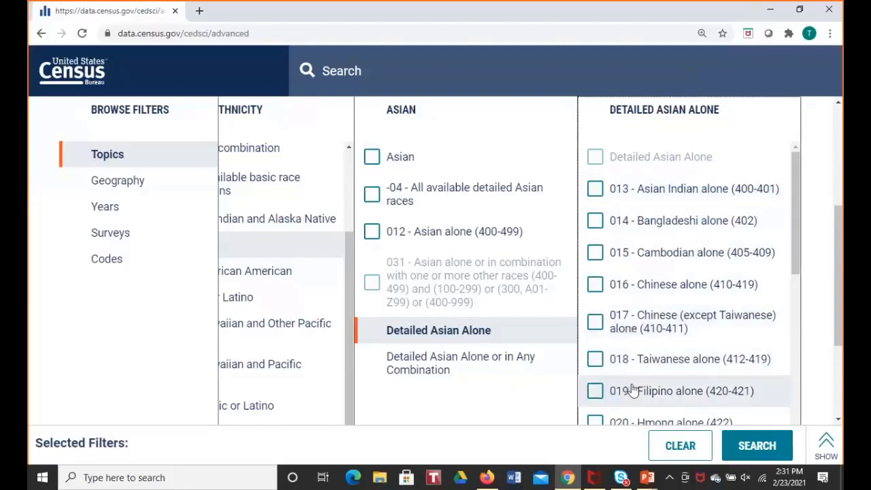
scroll(649, 349, "down", 1)
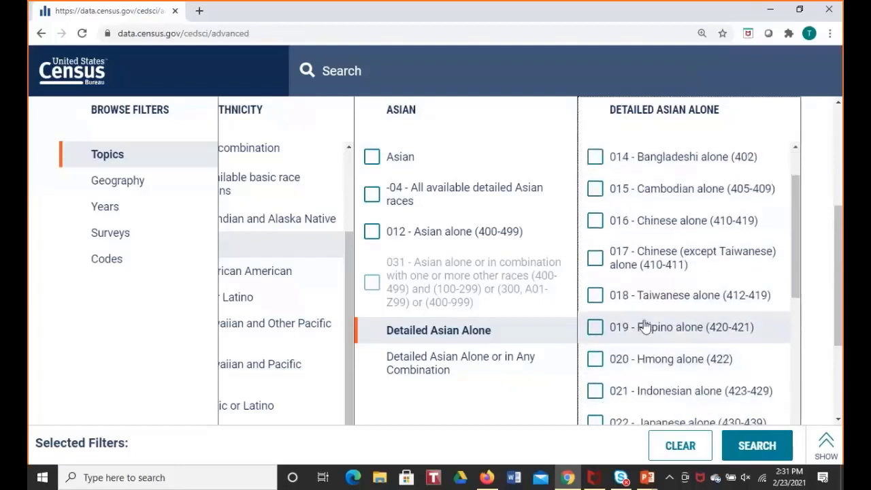
scroll(645, 328, "down", 2)
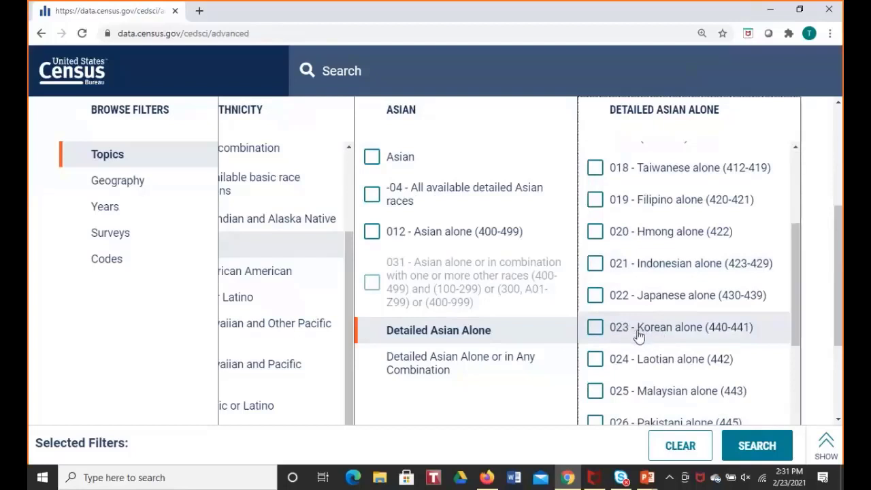
left_click(594, 329)
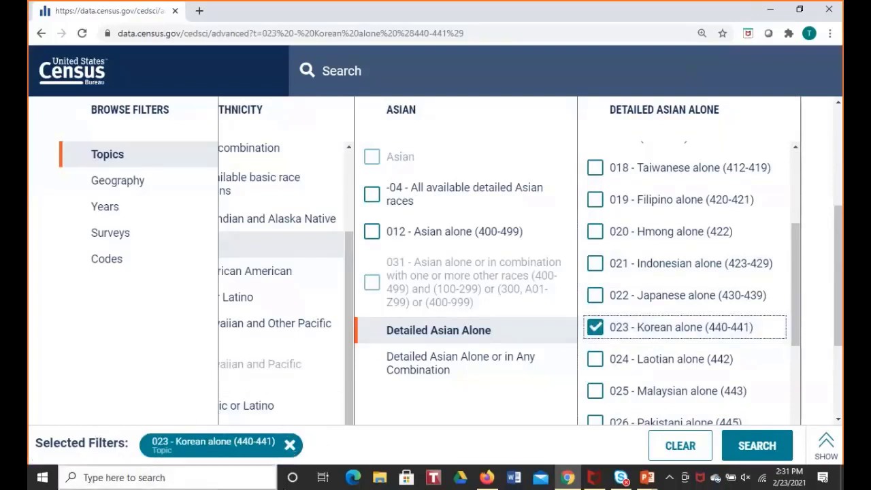
- Return to the main topics list and add Educational Attainment from the Education topic as a second filter
scroll(789, 333, "down", 4)
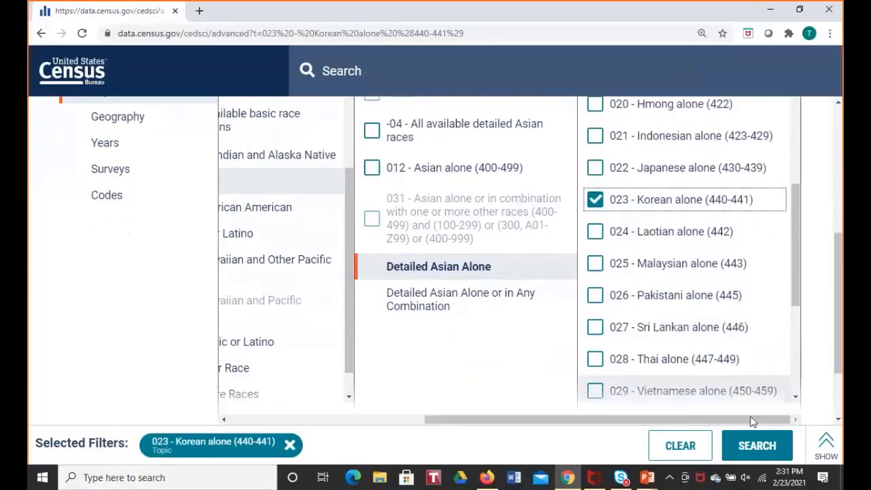
left_click_drag(750, 417, 98, 311)
scroll(58, 255, "up", 2)
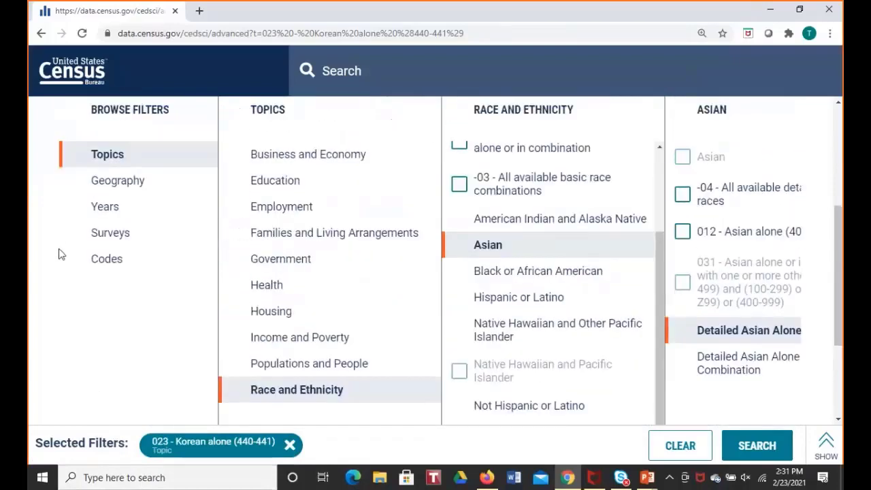
left_click(253, 188)
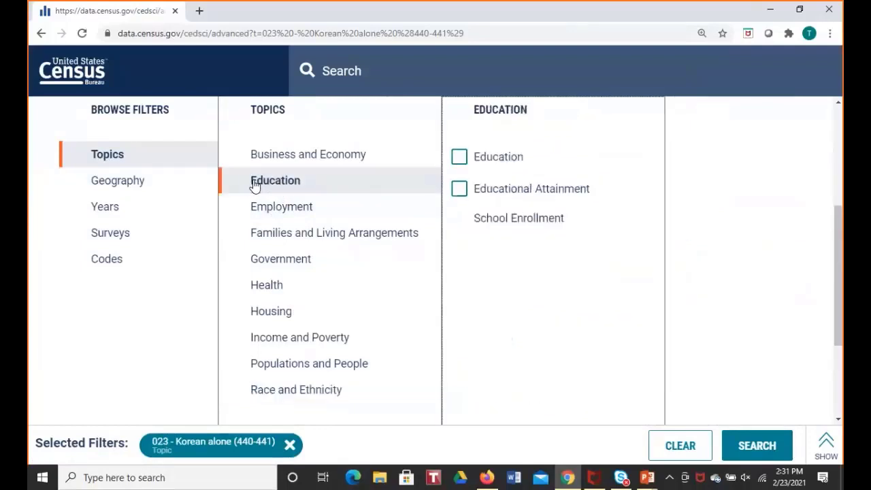
left_click(498, 194)
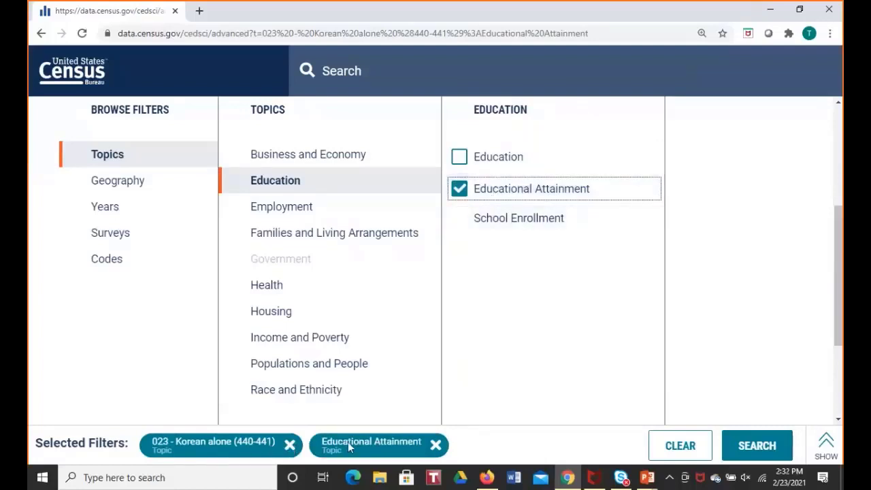
- Run the search with the Korean alone and Educational Attainment filters and show only the table results
left_click(757, 446)
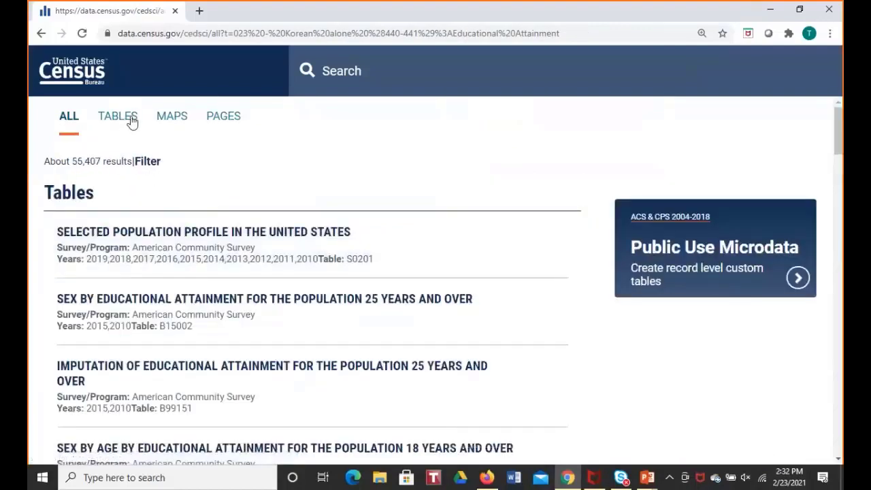
left_click(118, 117)
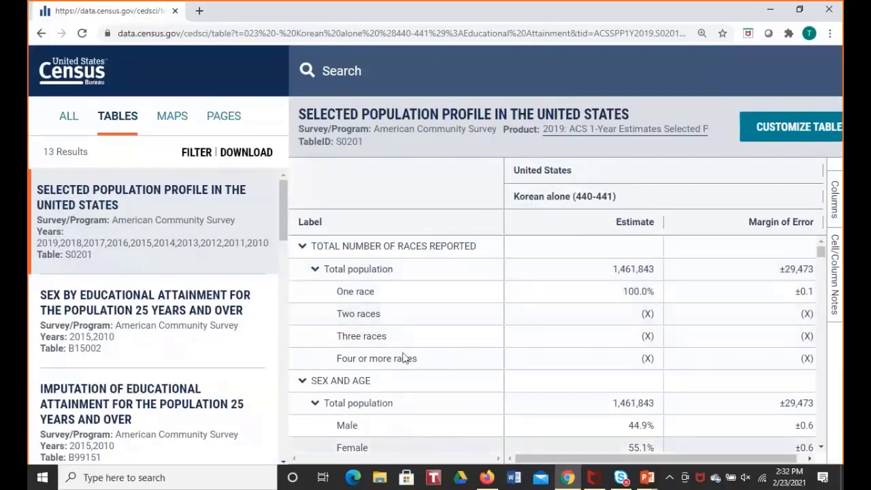
- Find the Educational Attainment section of table S0201 and select the estimate for the population 25 years and over
scroll(409, 330, "down", 7)
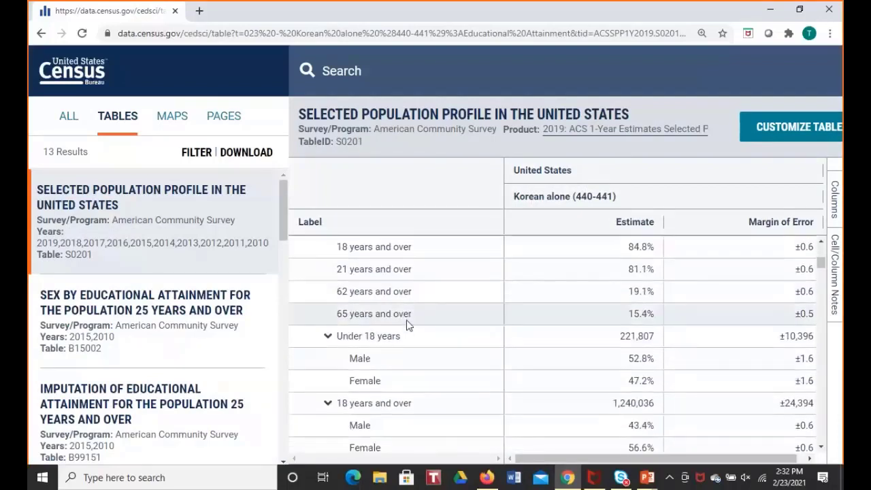
scroll(408, 325, "down", 5)
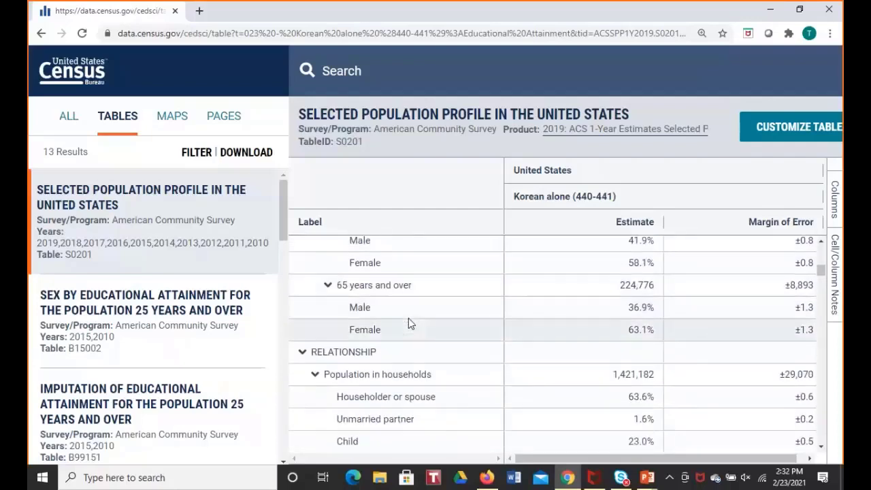
scroll(409, 318, "down", 5)
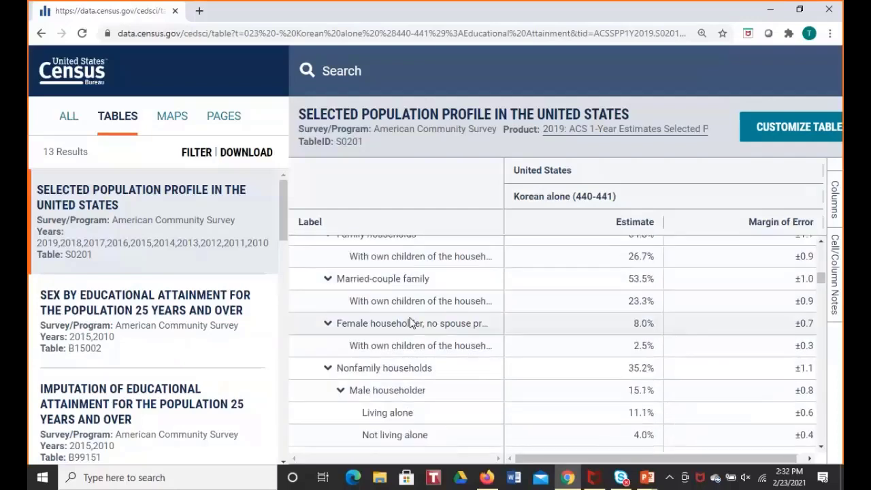
scroll(410, 323, "down", 5)
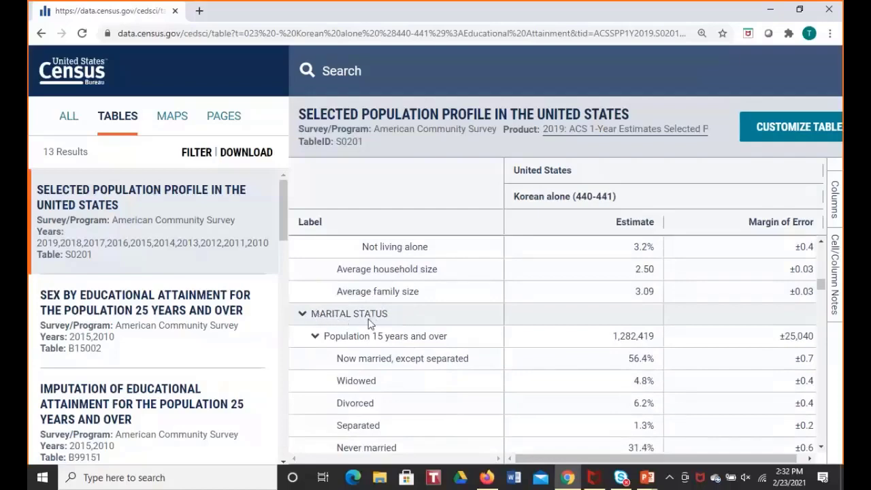
scroll(368, 323, "down", 3)
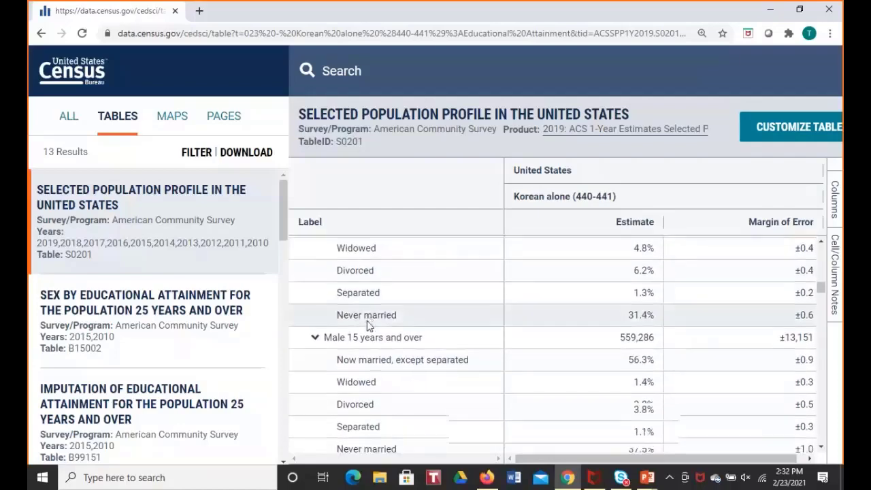
scroll(367, 321, "down", 4)
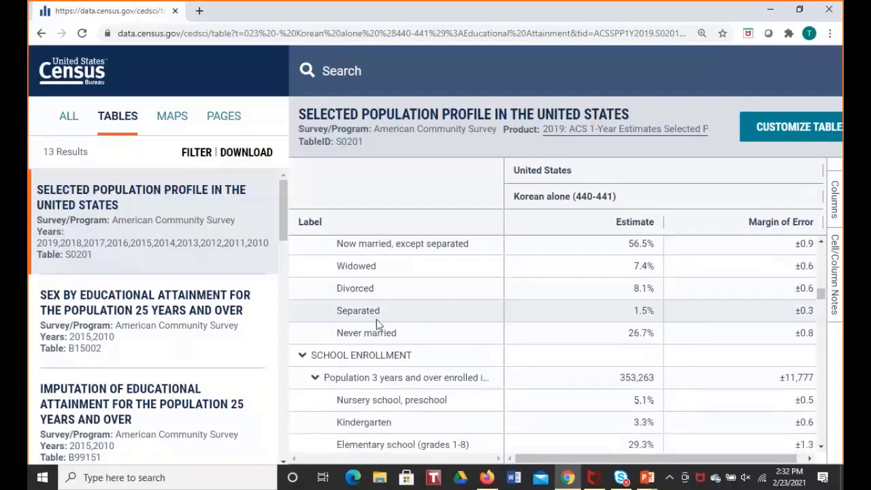
scroll(378, 323, "down", 5)
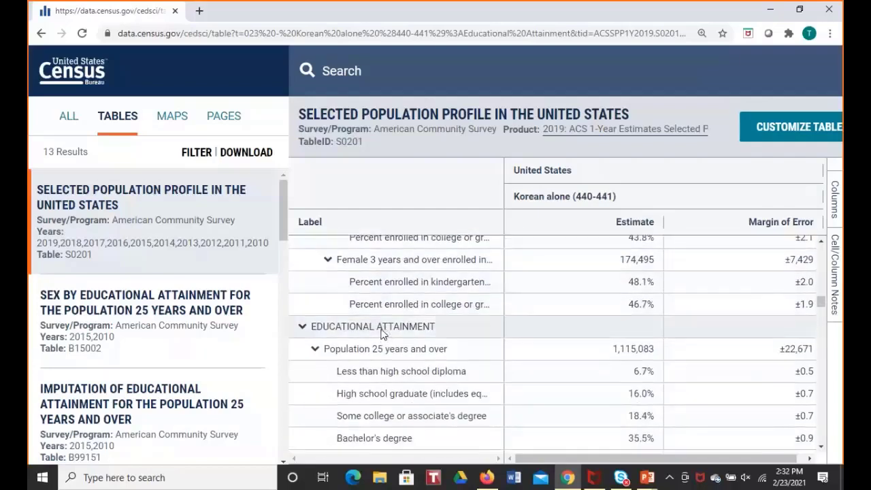
scroll(381, 333, "down", 1)
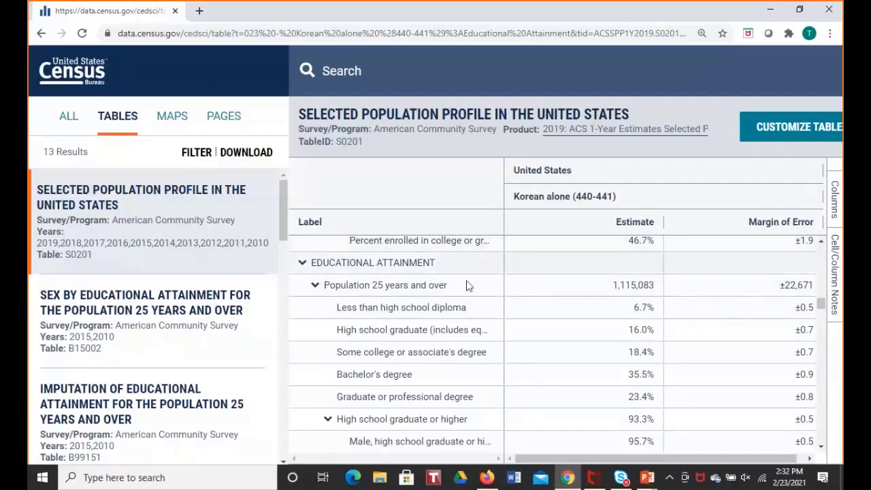
left_click(599, 294)
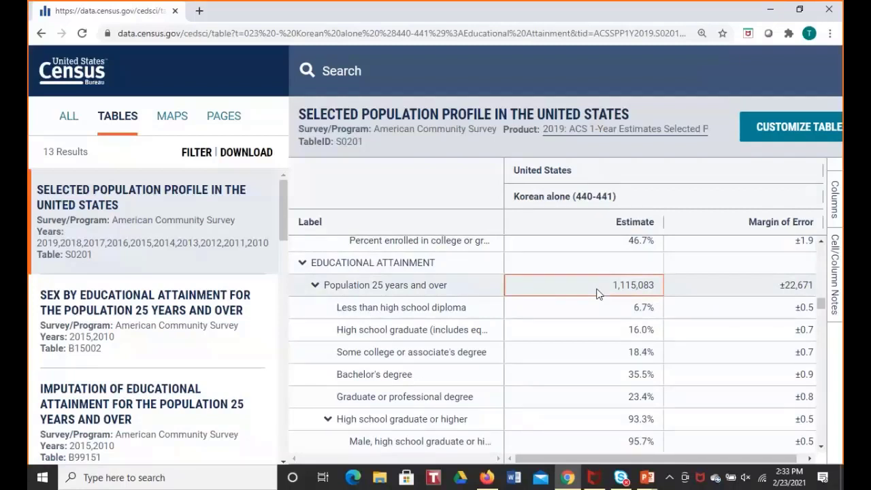
left_click(396, 289)
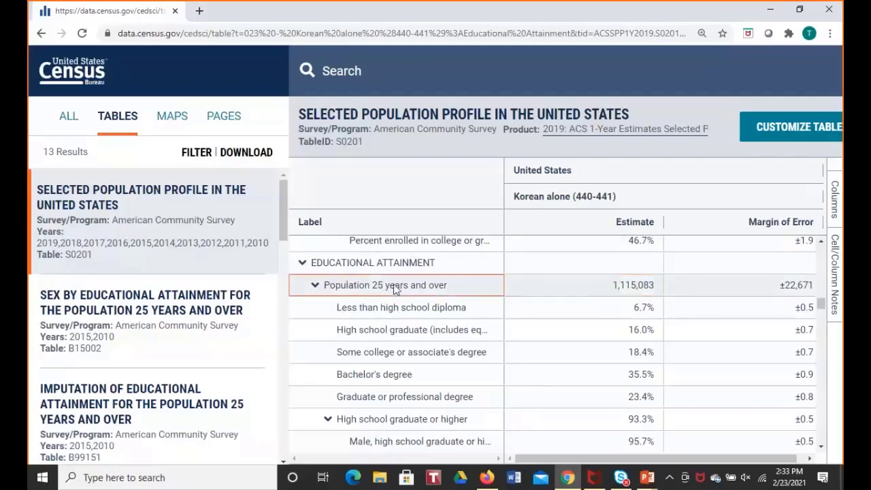
left_click(589, 290)
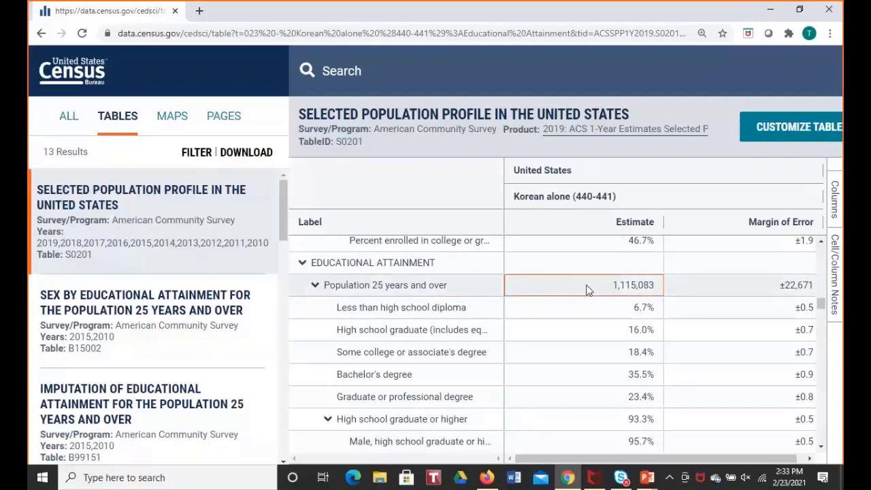
- Select the estimate for Bachelor's degree or higher in the Educational Attainment section
scroll(587, 290, "down", 3)
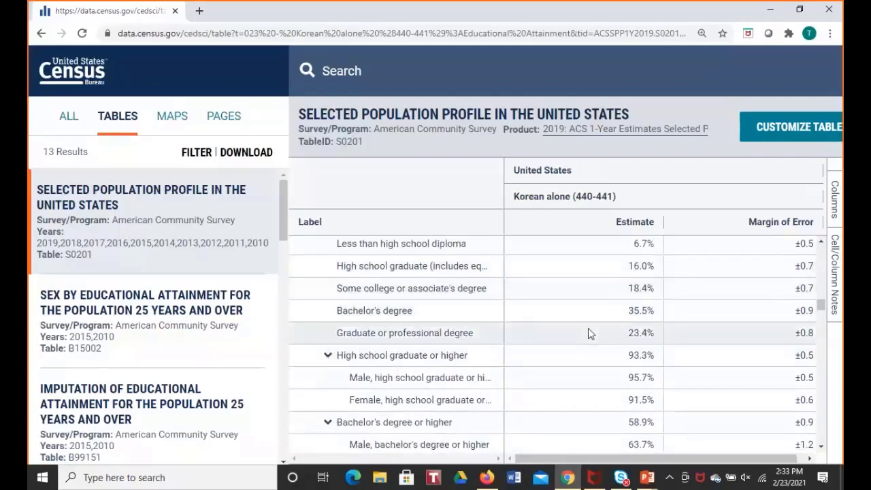
scroll(590, 333, "down", 1)
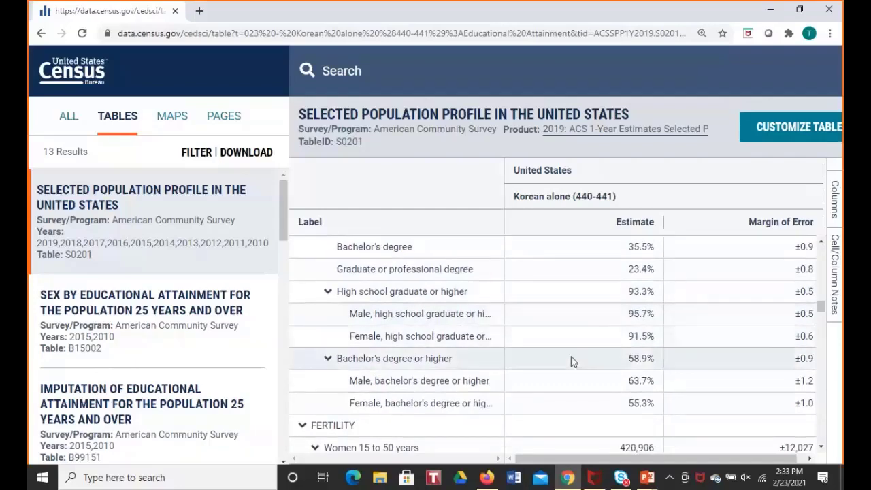
left_click(589, 370)
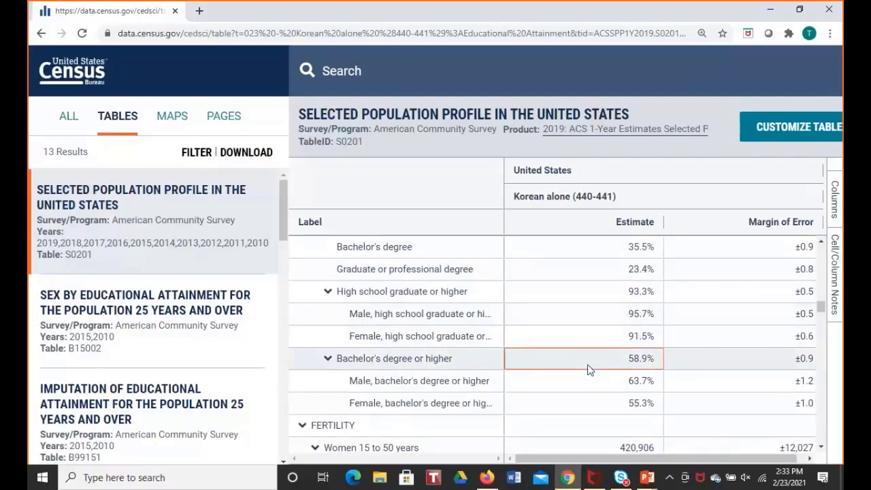
- Add Illinois as a state geography filter to the current table results and close the advanced filters
left_click(187, 156)
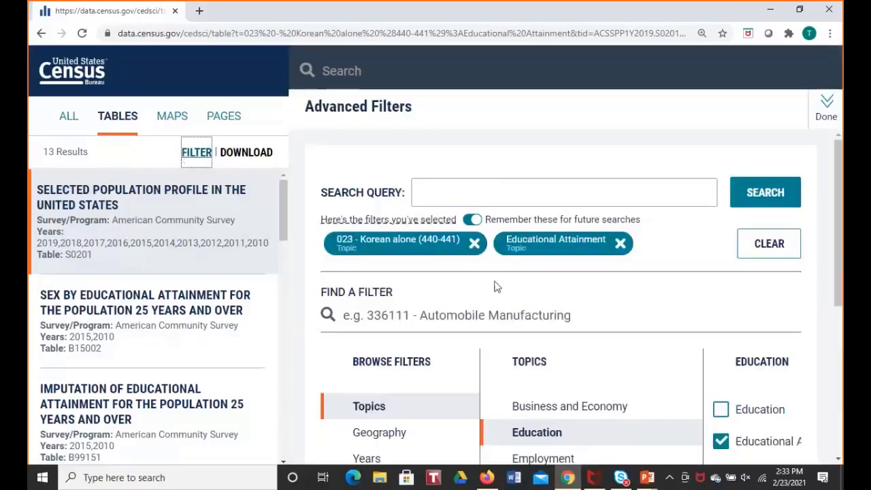
scroll(495, 287, "down", 2)
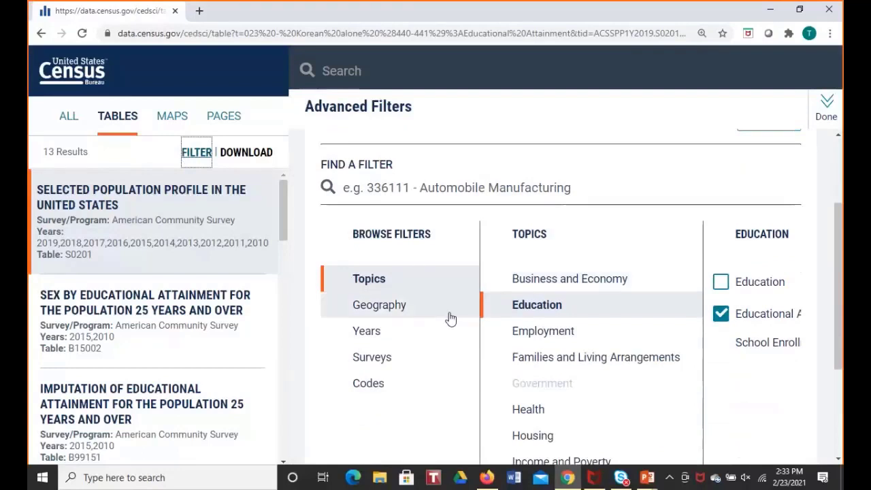
left_click(384, 311)
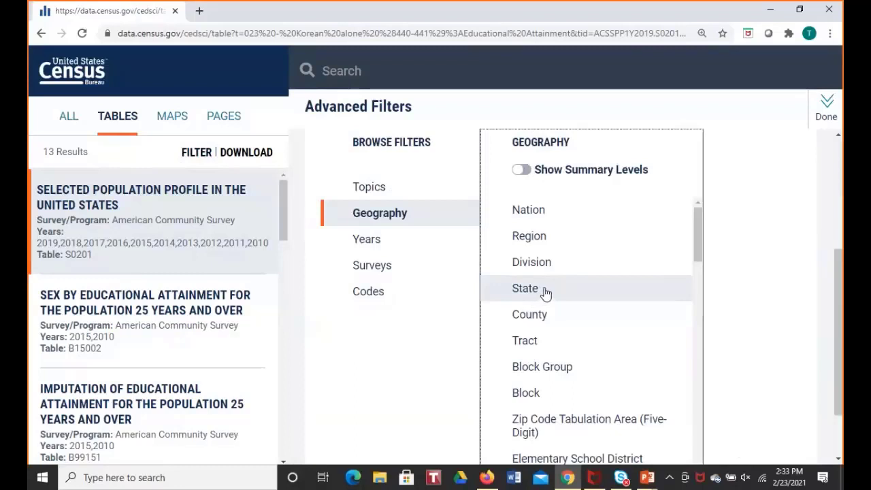
left_click(546, 291)
scroll(635, 295, "down", 2)
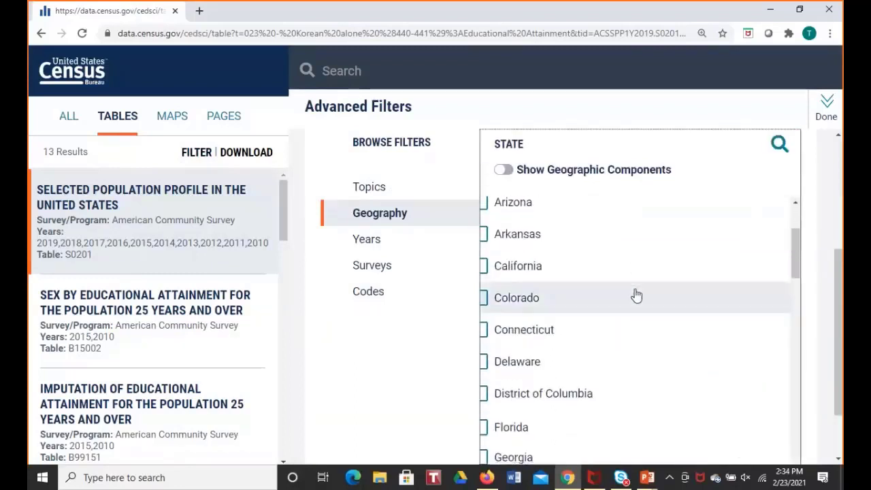
scroll(634, 294, "down", 4)
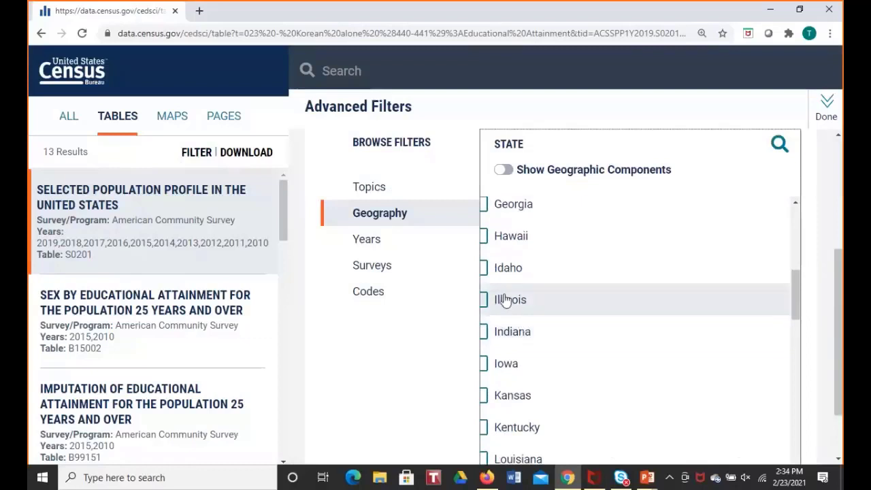
left_click(484, 301)
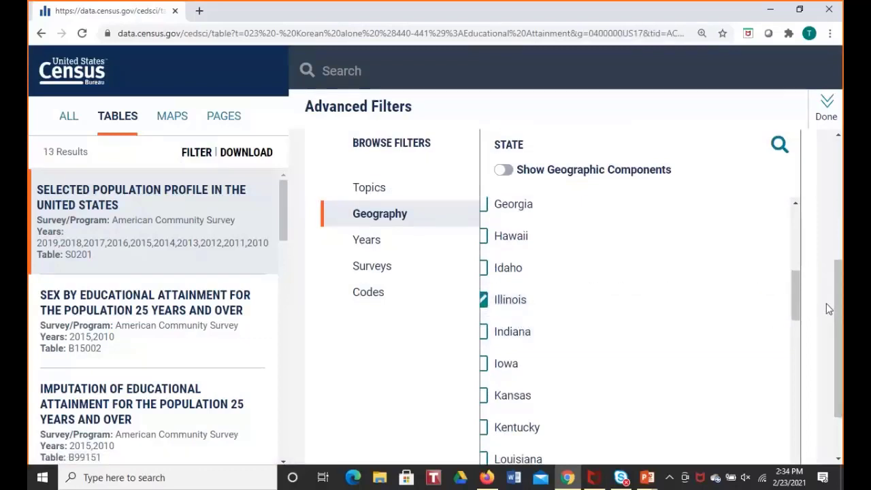
scroll(829, 310, "up", 5)
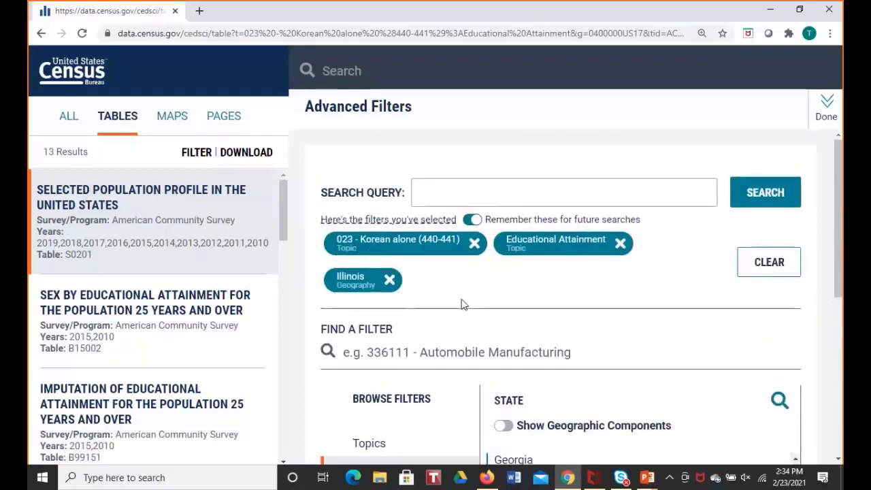
left_click(827, 118)
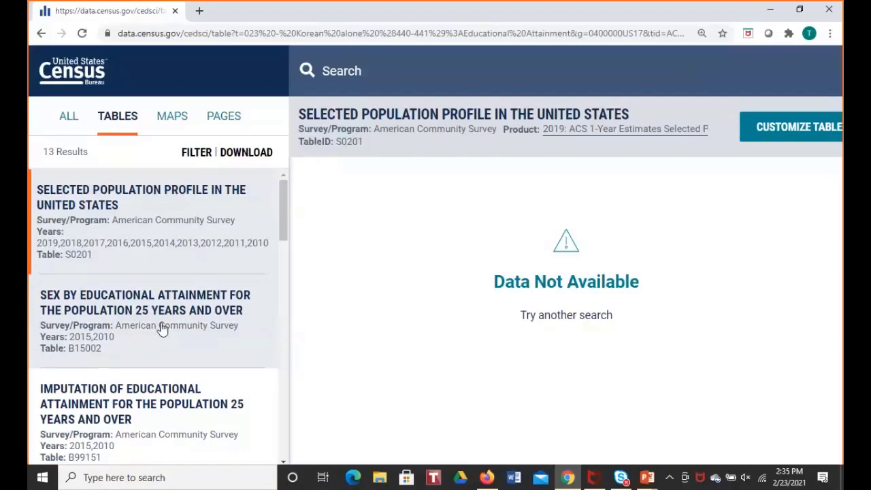
- Open table B15002 for Korean alone in Illinois and select the male estimates from Bachelor's degree through Doctorate degree
left_click(122, 317)
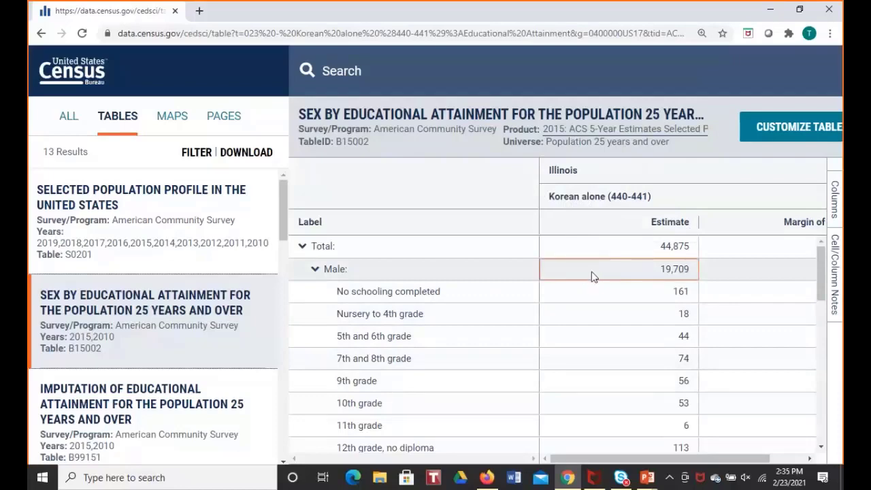
scroll(584, 291, "down", 1)
scroll(582, 303, "down", 1)
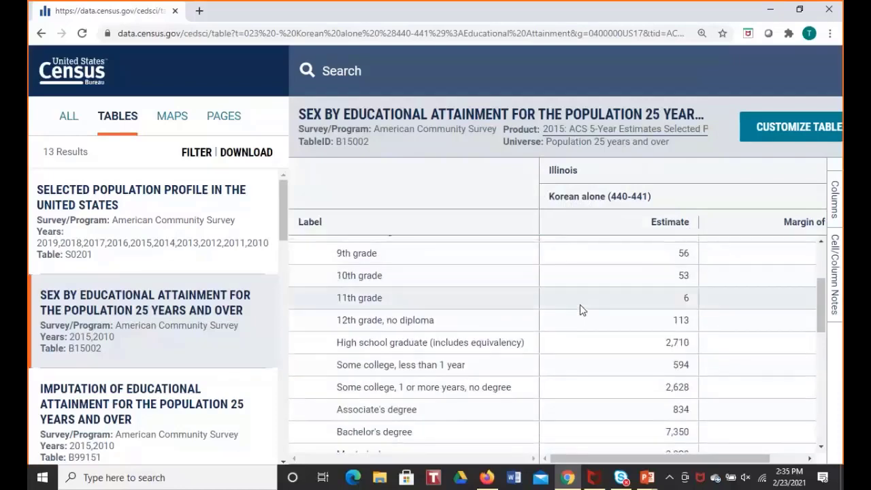
scroll(582, 313, "down", 1)
scroll(585, 322, "down", 1)
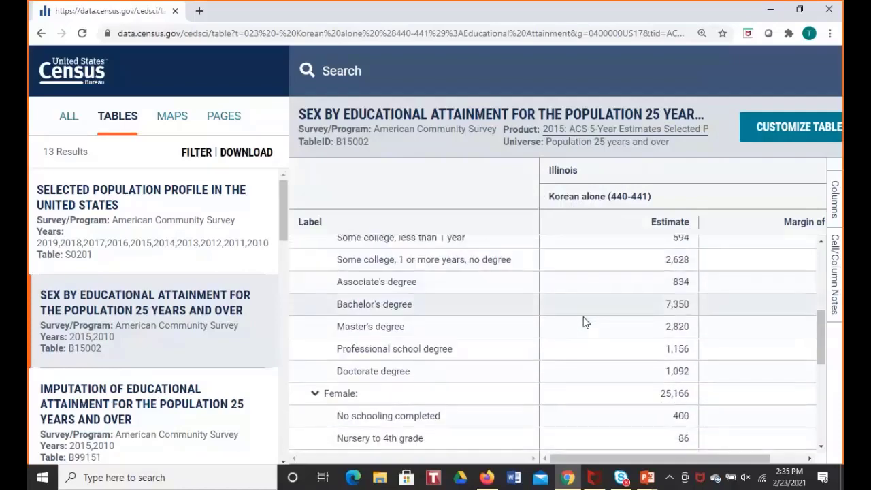
left_click_drag(610, 308, 659, 379)
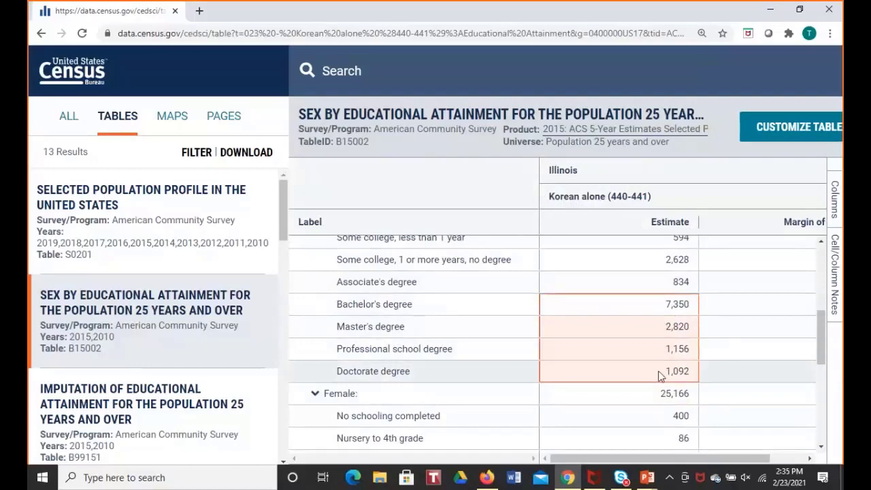
scroll(659, 366, "down", 2)
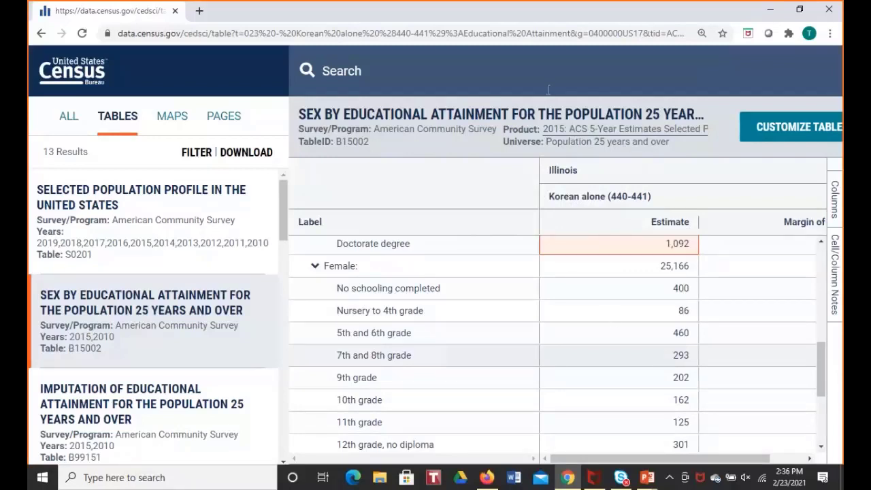
- Switch to the PowerPoint webinar deck, present the demo question about Gila River and Pima homeownership on slide 45, and end the show
left_click(647, 478)
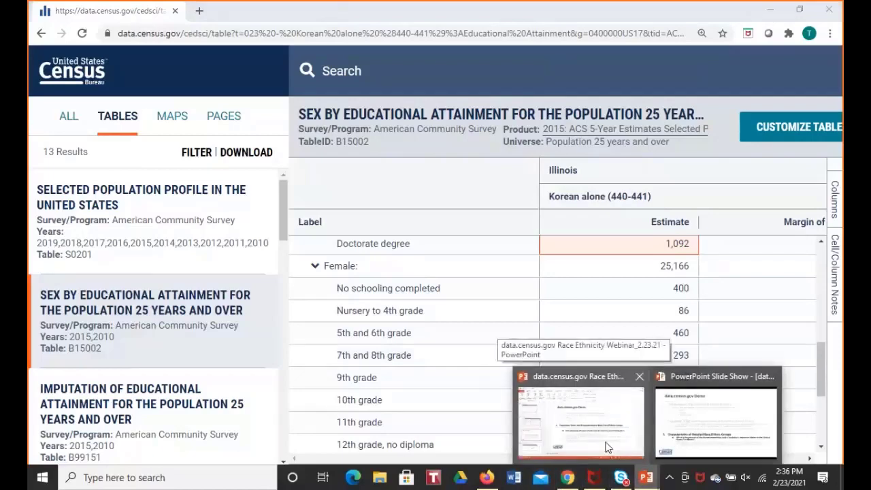
left_click(608, 447)
left_click(90, 56)
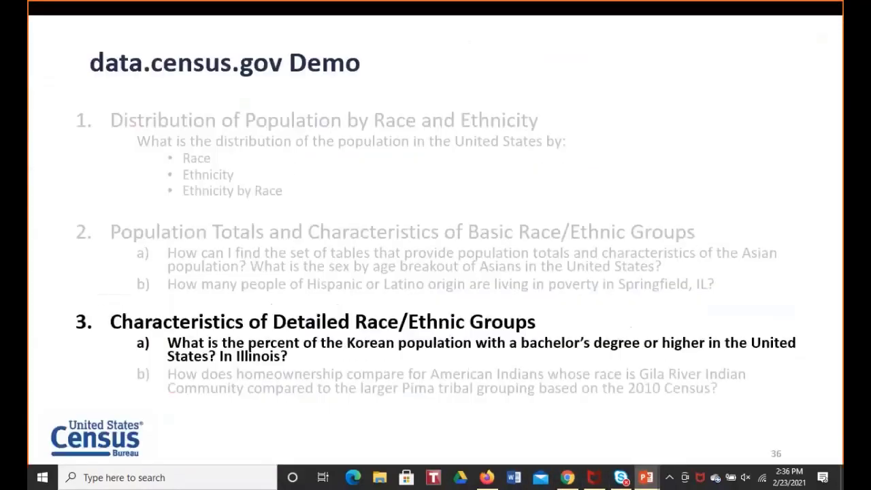
key("Right")
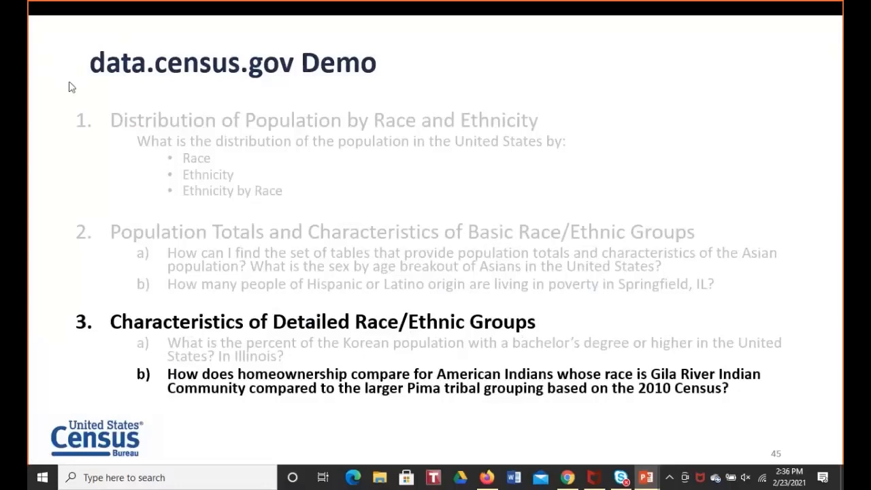
key("Escape")
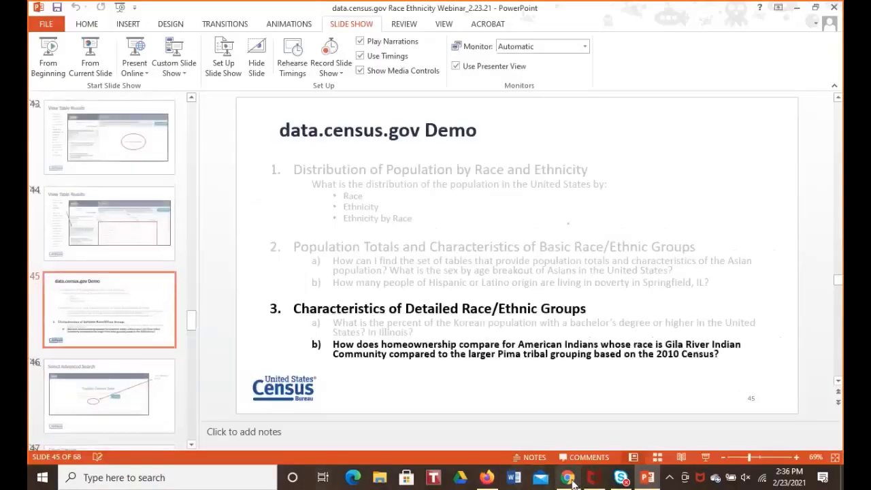
- Switch back to Chrome, return to the data.census.gov home page, dismiss the feedback notice and open Advanced Search
left_click(570, 479)
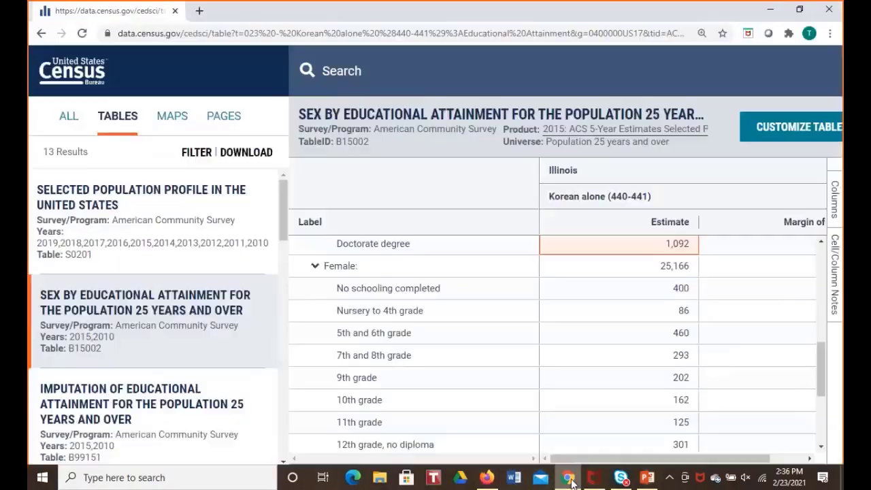
left_click(80, 67)
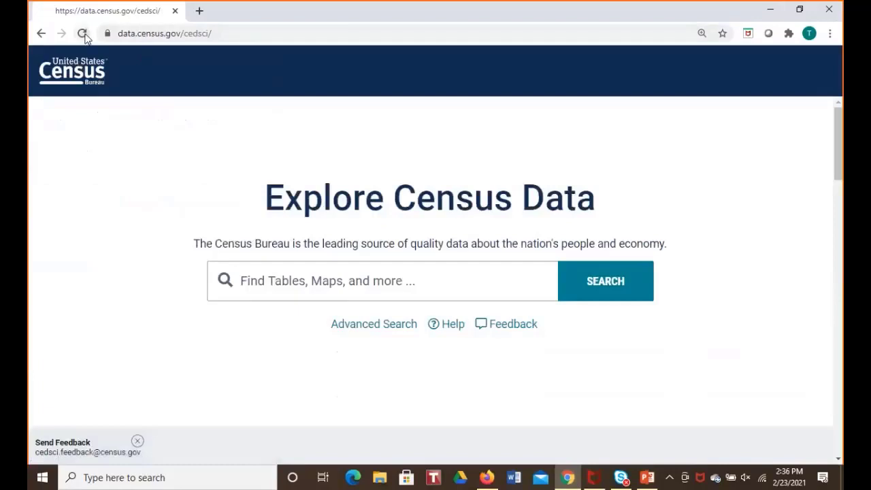
left_click(137, 441)
left_click(401, 326)
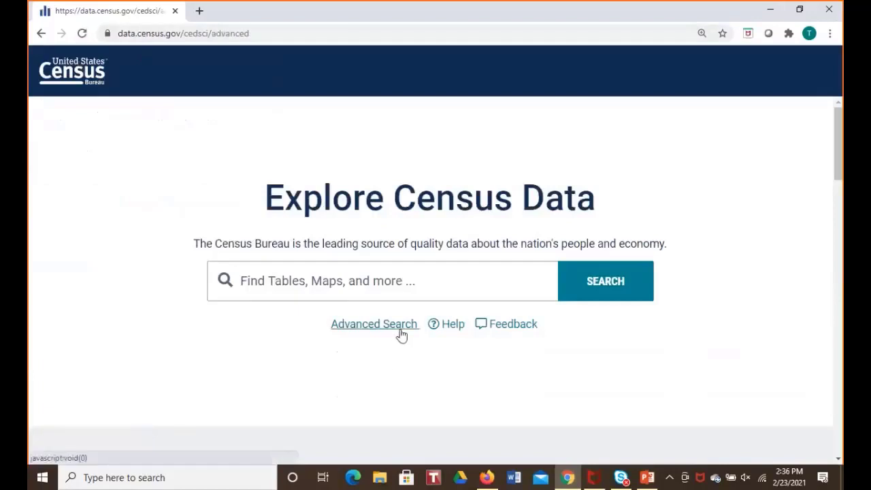
- Add the survey filter DEC American Indian and Alaska Native Summary File
scroll(305, 276, "down", 2)
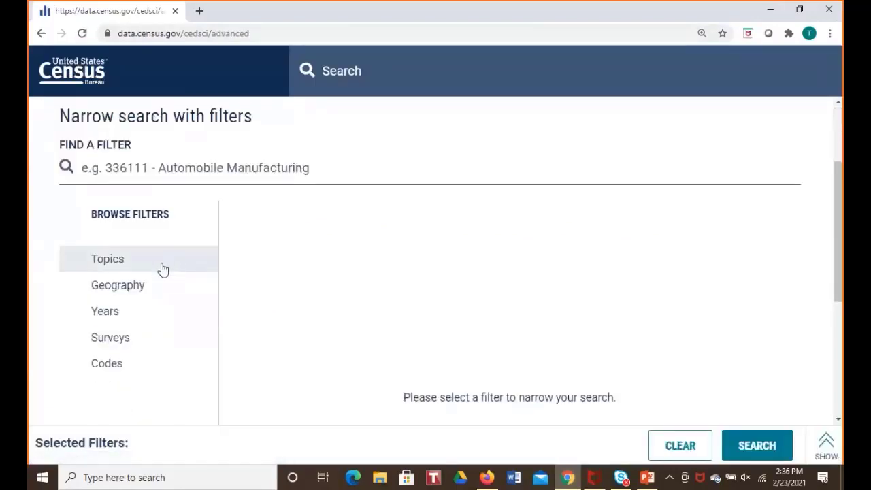
left_click(155, 337)
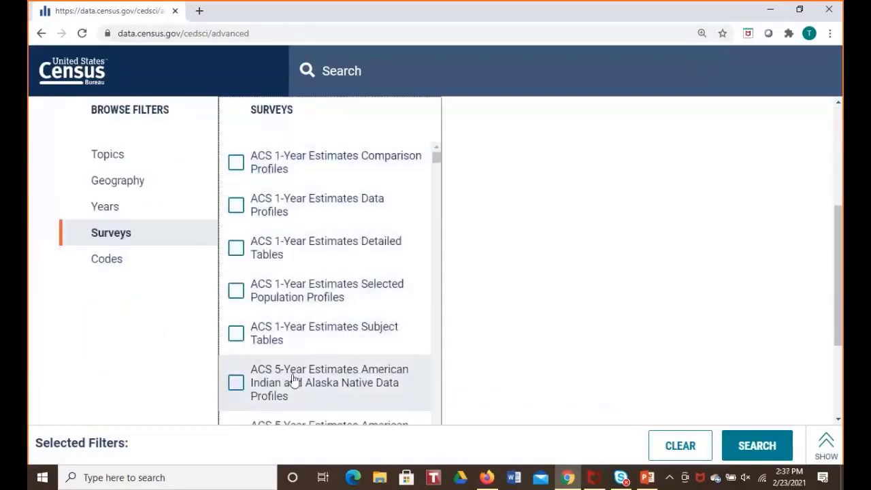
scroll(293, 380, "down", 6)
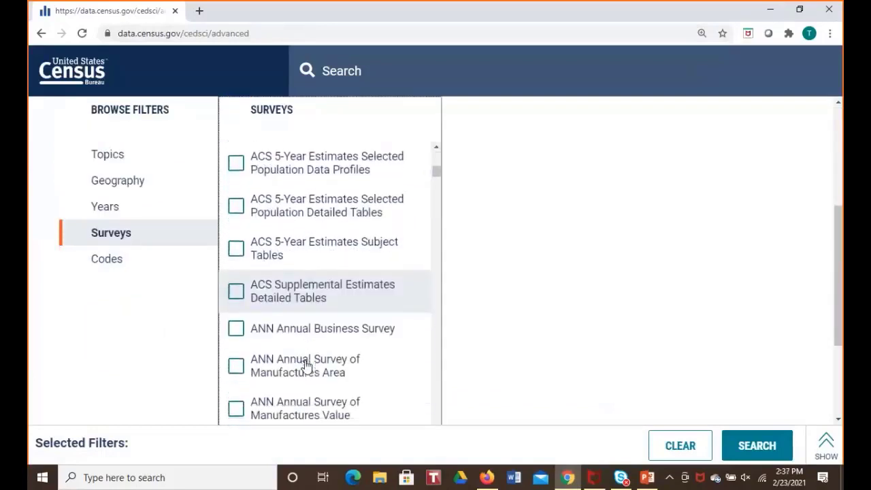
scroll(306, 367, "down", 7)
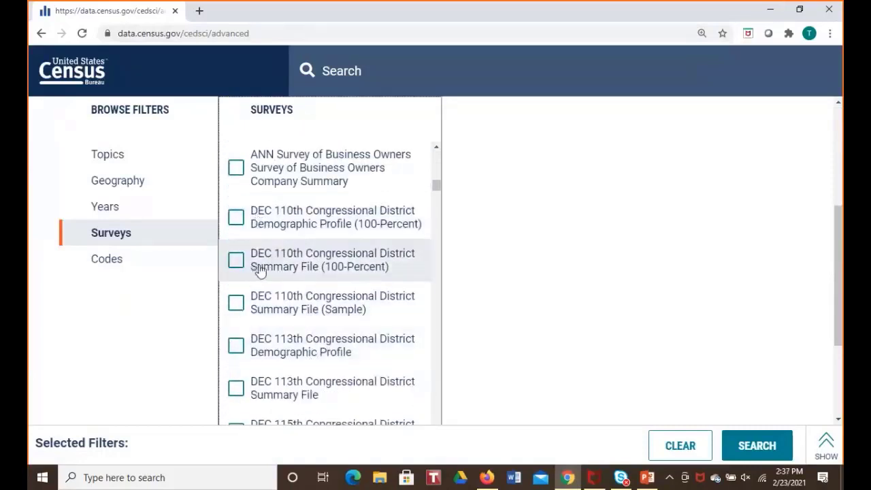
scroll(276, 311, "down", 2)
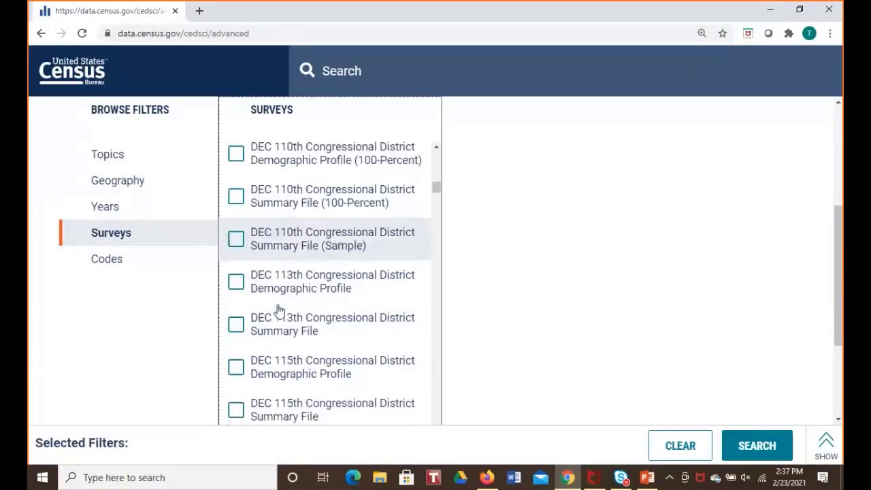
scroll(279, 311, "down", 2)
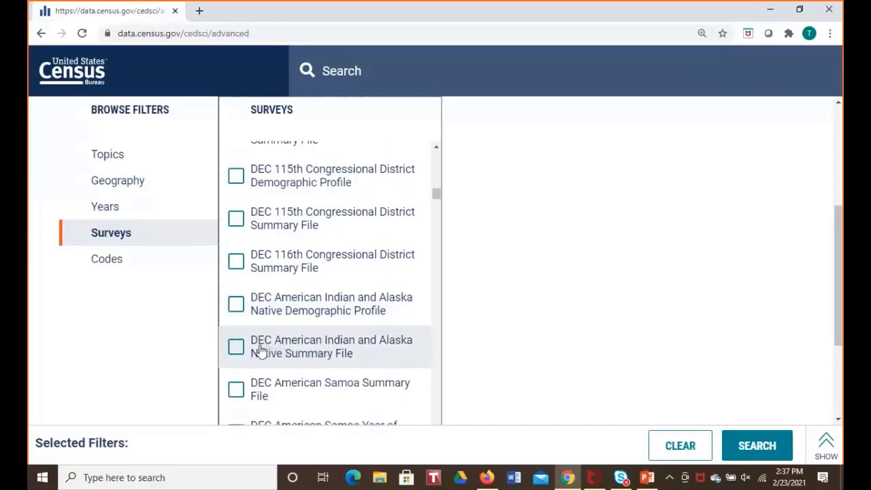
left_click(307, 355)
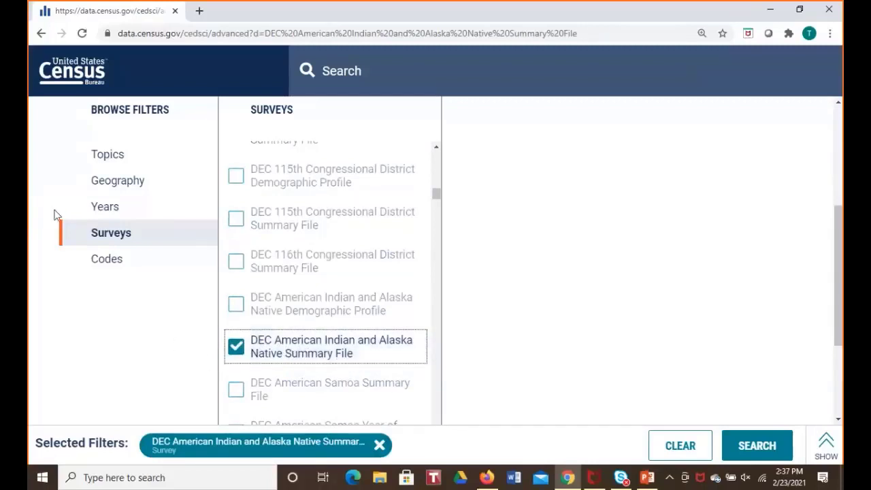
- Browse the Race and Ethnicity topic filters down through American Indian and Alaska Native to the American Indian group
left_click(129, 155)
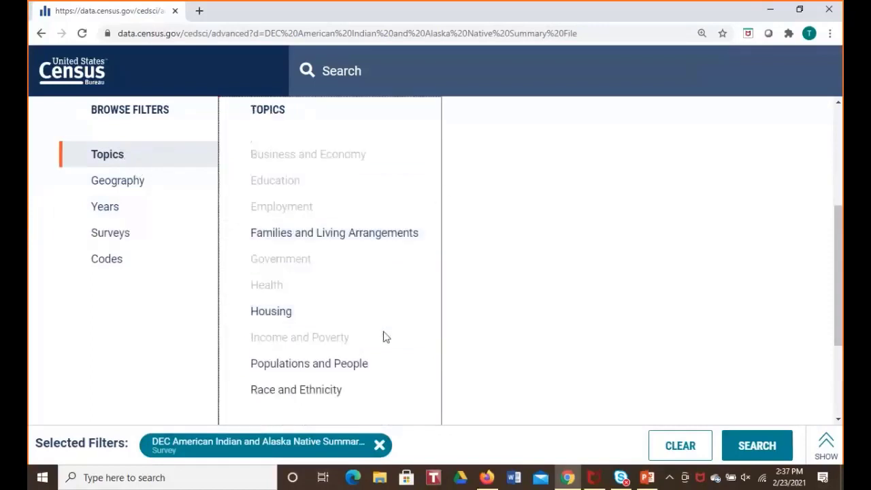
left_click(261, 396)
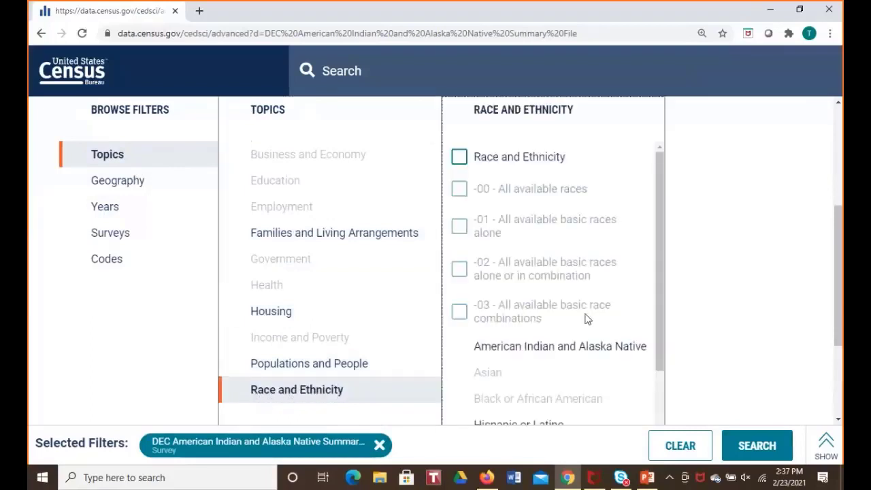
left_click(552, 349)
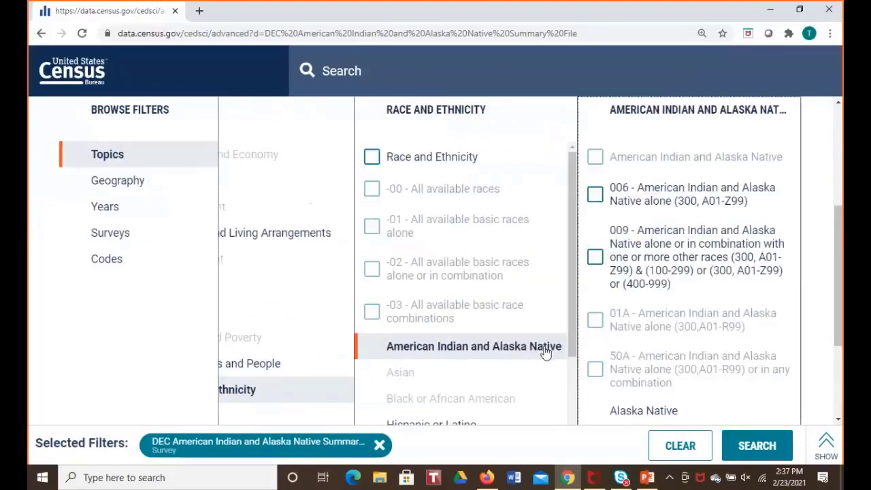
scroll(679, 331, "down", 2)
scroll(677, 333, "up", 2)
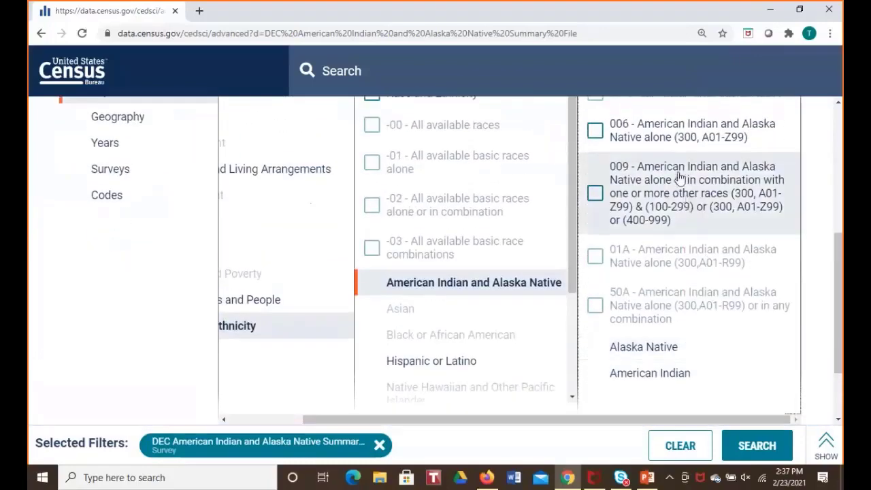
scroll(680, 307, "down", 2)
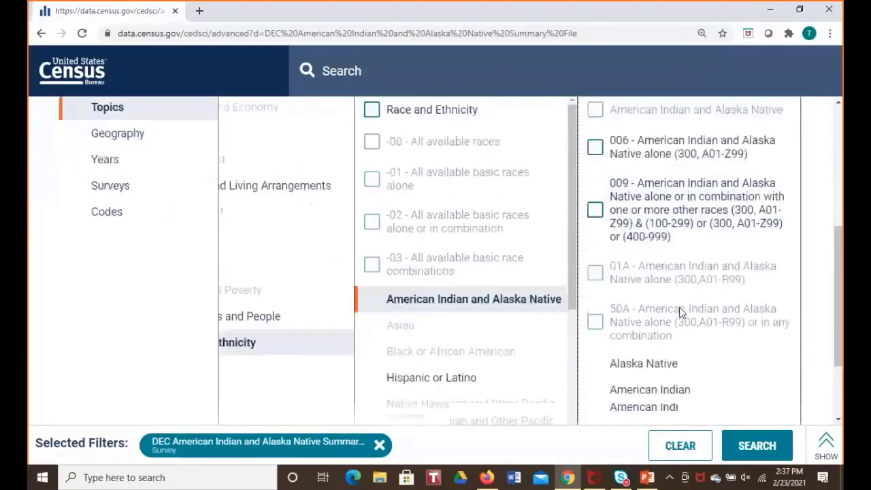
left_click(618, 380)
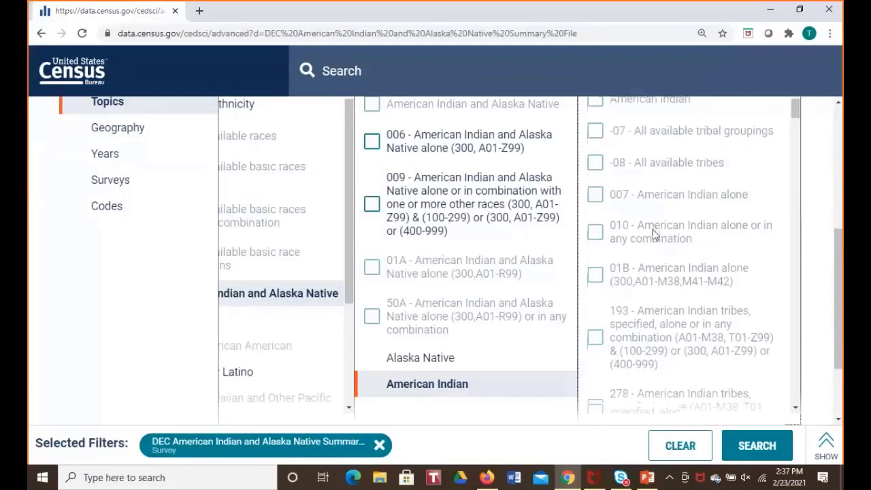
- Find Pima among the American Indian groups and add the filter 12K - Gila River Indian Community of the Gila River Indian Reservation alone (G84)
scroll(653, 230, "down", 10)
scroll(652, 229, "down", 10)
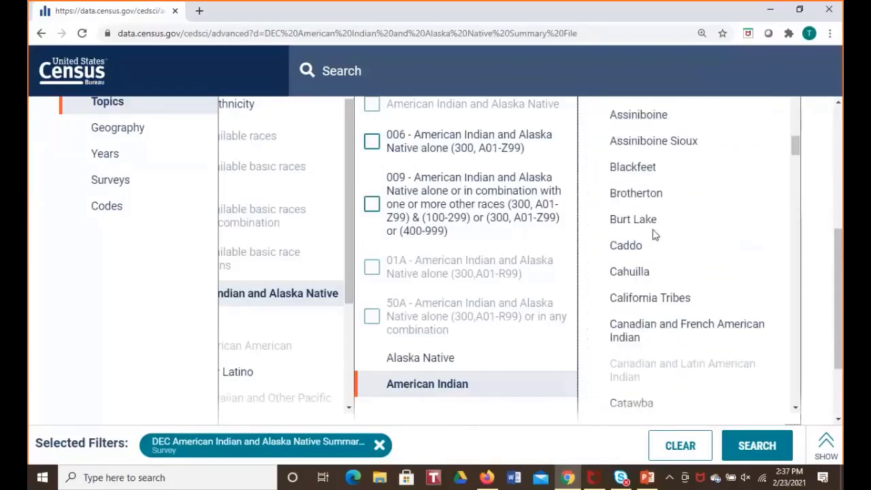
scroll(653, 233, "down", 8)
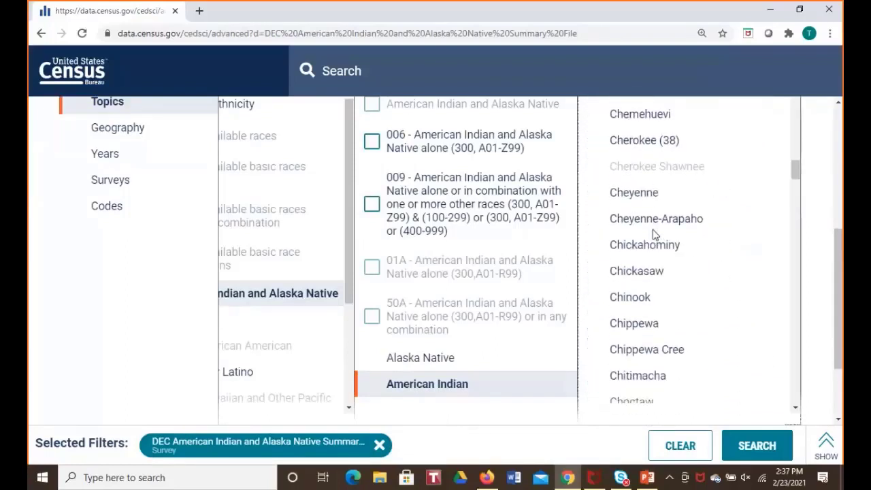
scroll(652, 235, "down", 10)
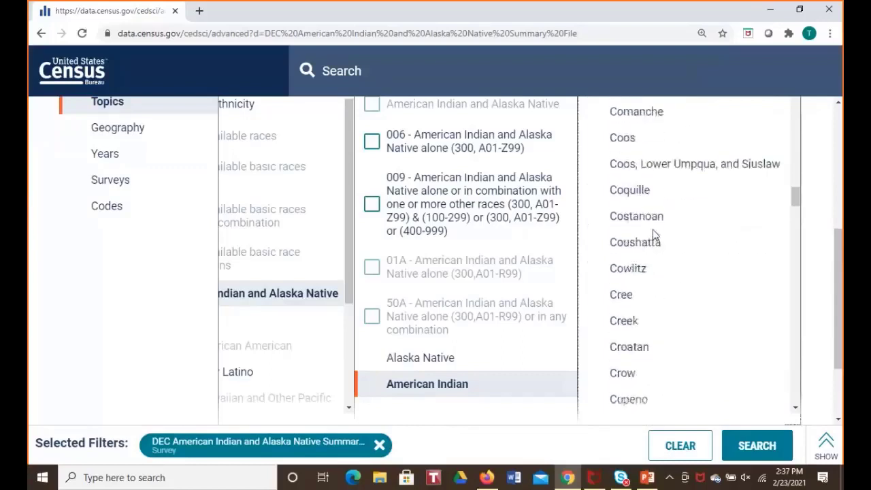
scroll(653, 234, "down", 10)
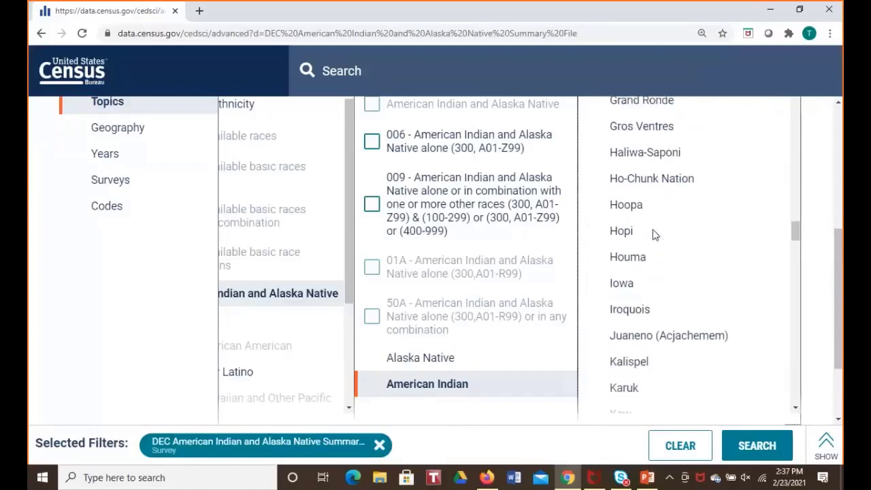
scroll(653, 235, "down", 10)
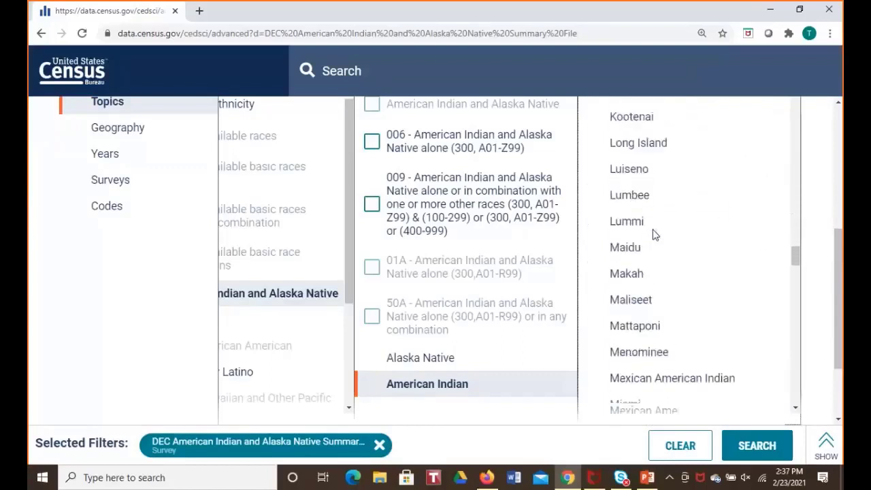
scroll(653, 235, "down", 5)
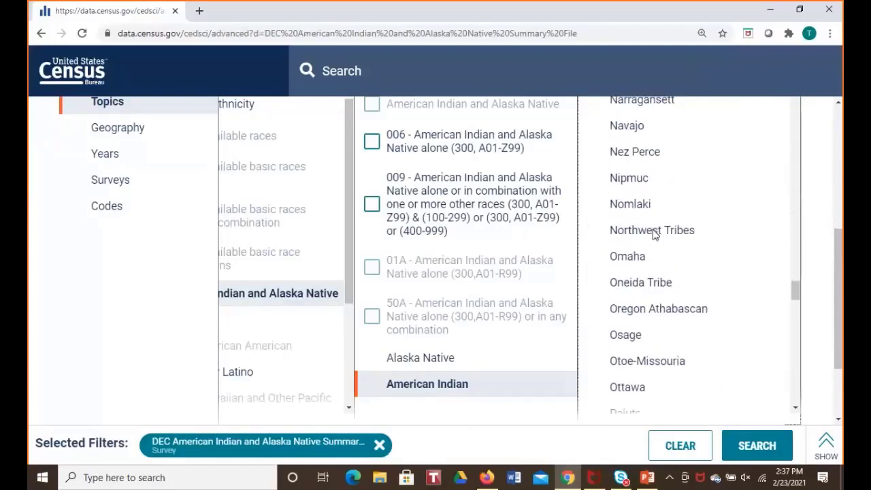
scroll(653, 235, "down", 1)
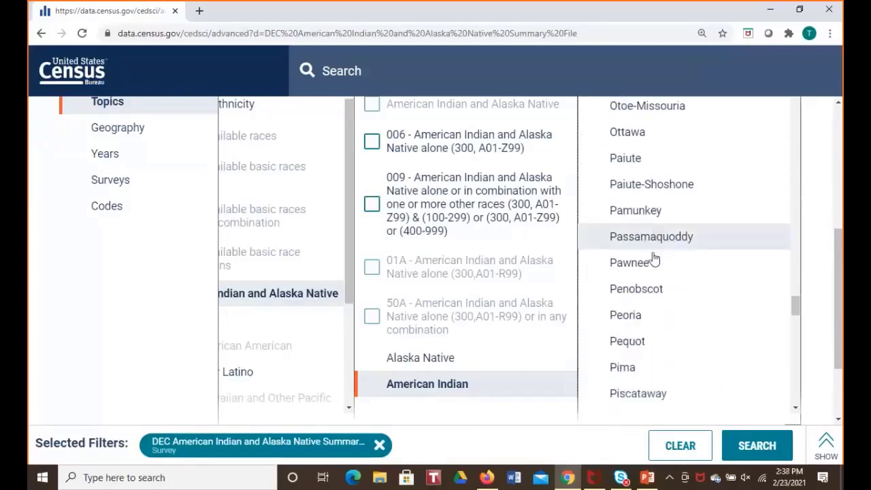
left_click(623, 368)
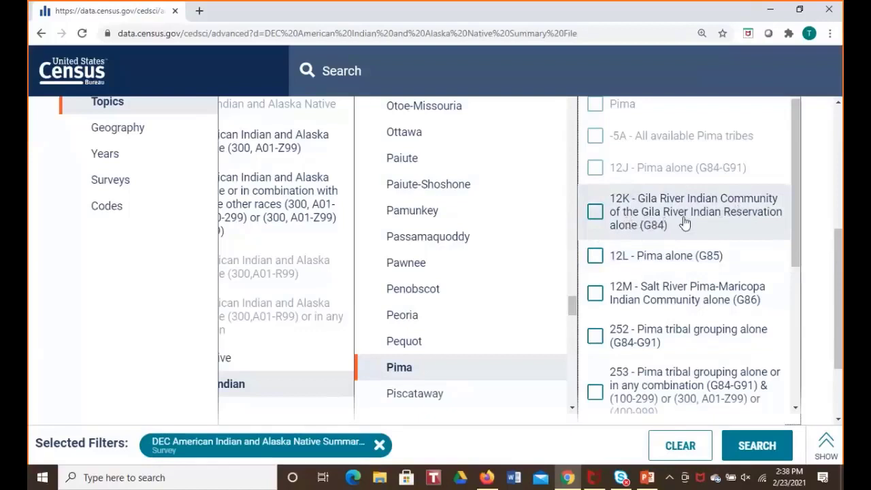
left_click(664, 229)
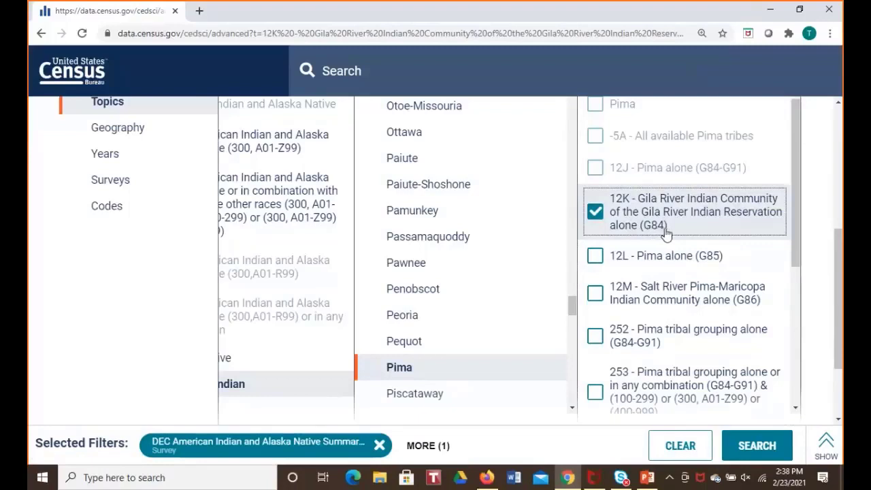
scroll(664, 231, "down", 1)
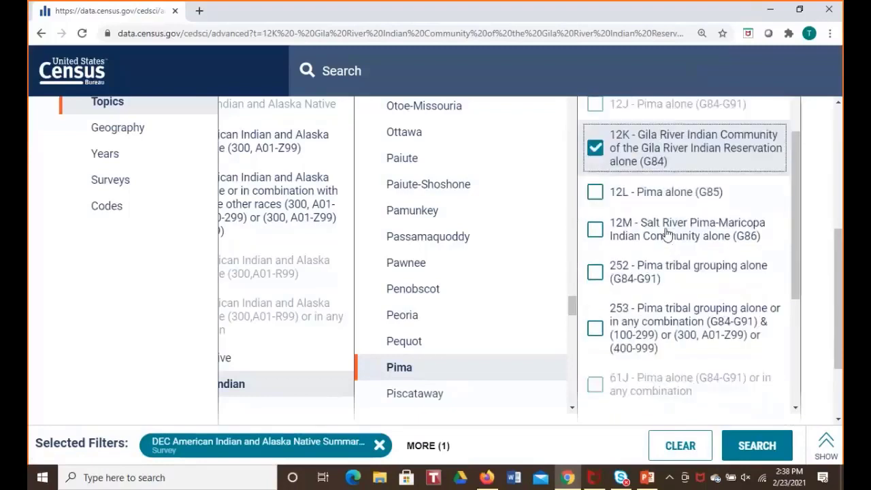
- Add the Pima topic filter 252 - Pima tribal grouping alone (G84-G91)
left_click(627, 283)
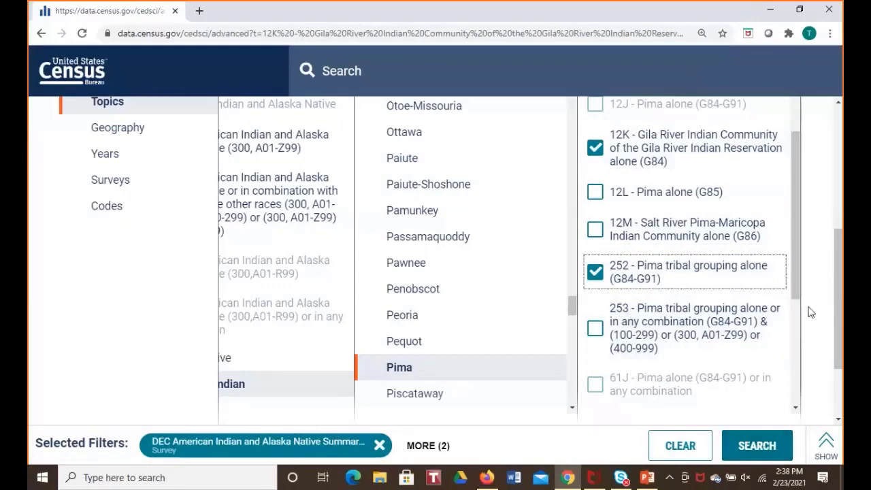
scroll(795, 325, "down", 3)
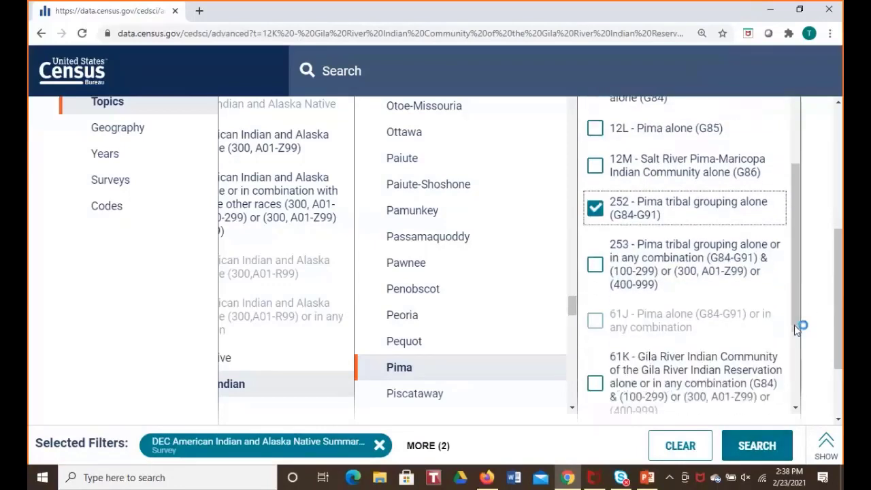
- Add the Owner/Renter (Tenure) filter from the Housing topic's Owner/Renter (Householder) Characteristics
left_click_drag(787, 368, 229, 337)
scroll(205, 340, "up", 3)
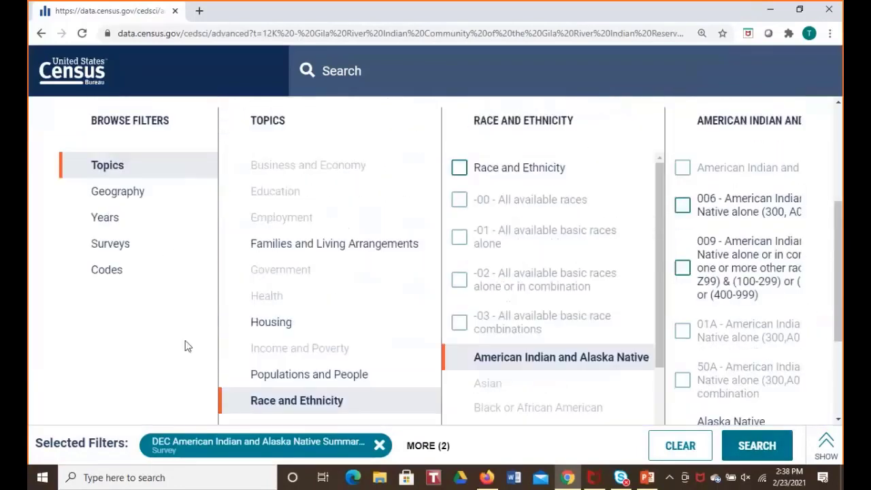
left_click(276, 329)
scroll(528, 259, "down", 2)
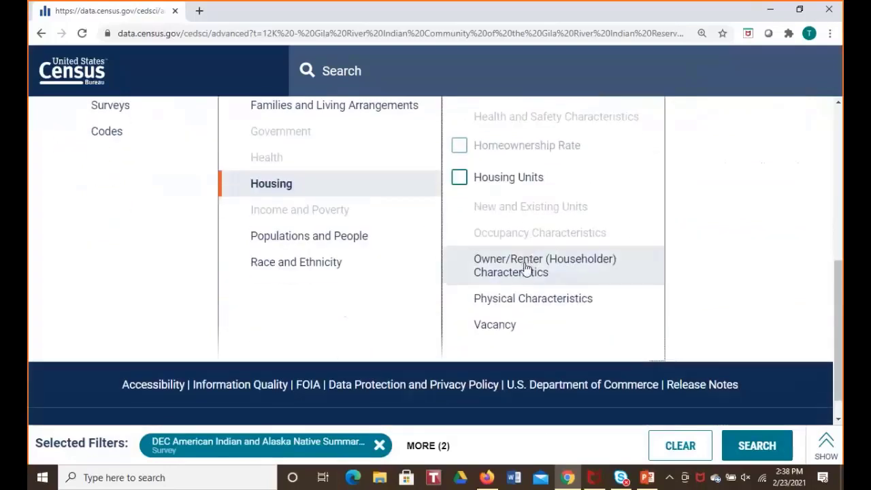
scroll(528, 267, "up", 1)
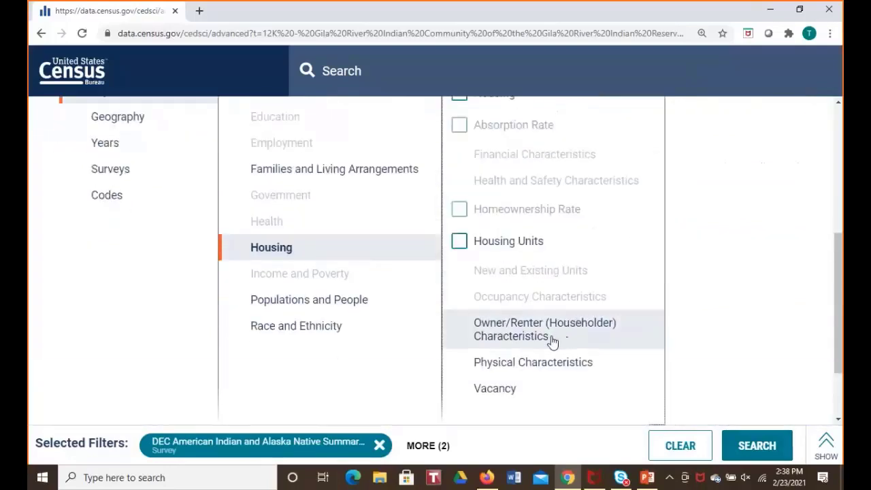
left_click(550, 342)
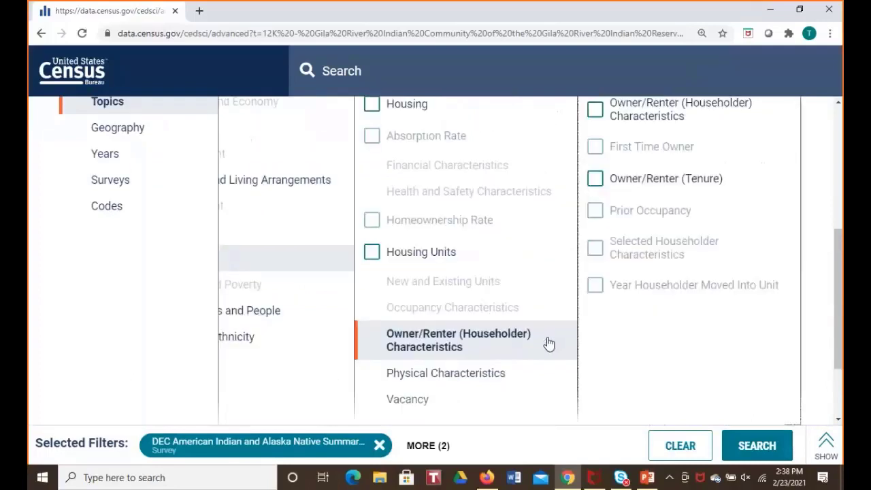
left_click(622, 182)
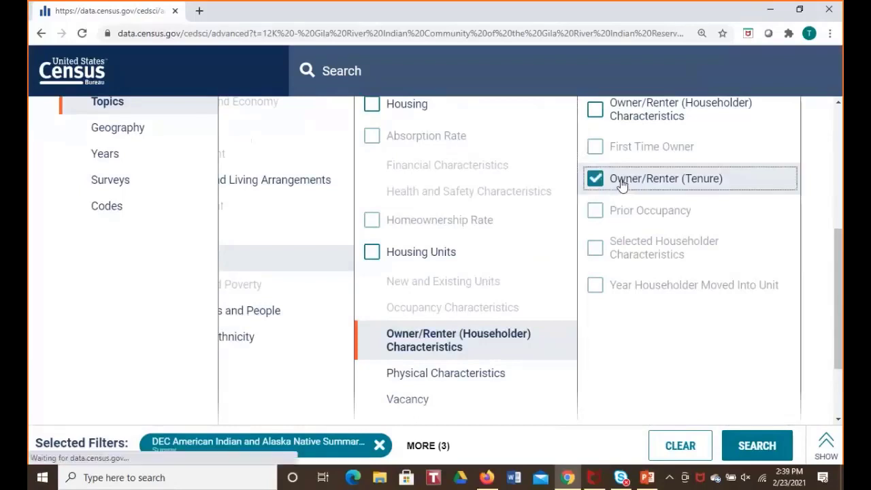
- Review the selected filters, run the search and limit the results to tables
left_click(427, 446)
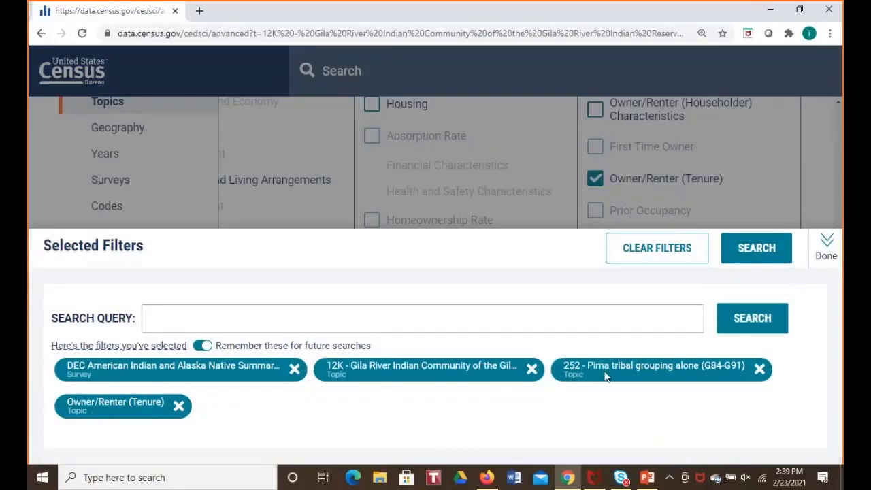
left_click(770, 250)
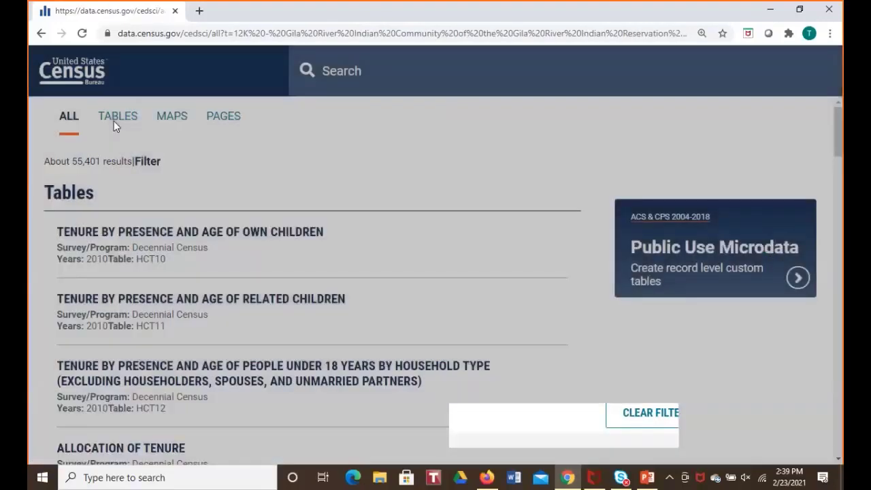
left_click(116, 120)
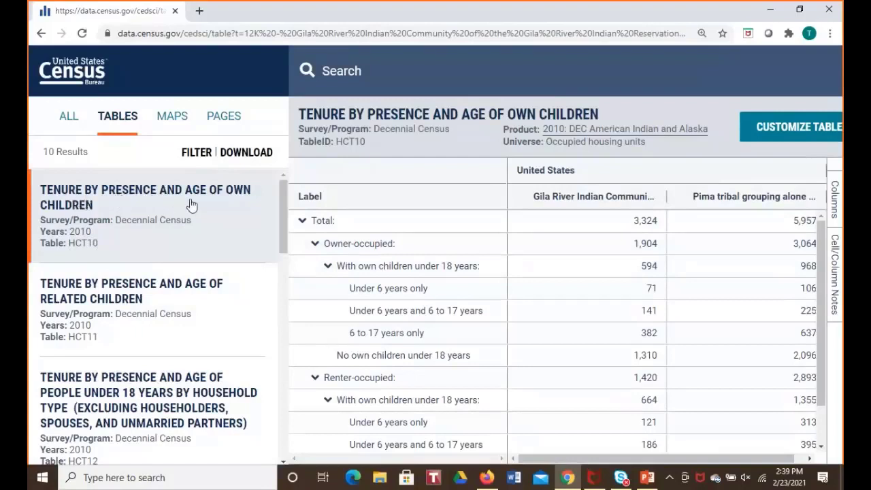
- Collapse the Owner-occupied and Renter-occupied rows of table HCT10, narrow the label column and widen the Gila River column
left_click(315, 245)
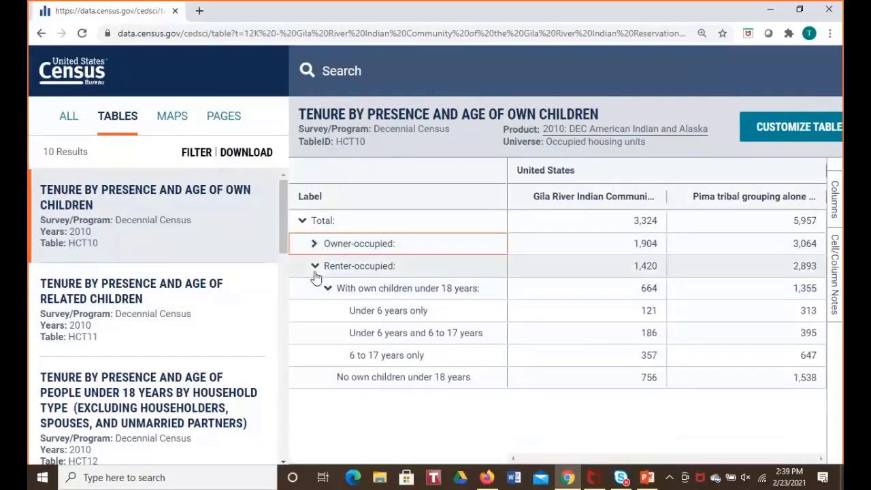
left_click(315, 269)
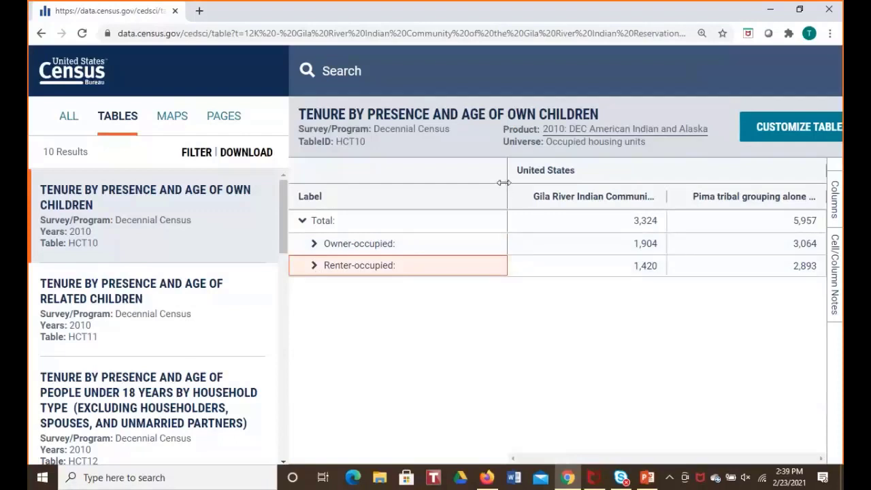
left_click_drag(507, 179, 471, 179)
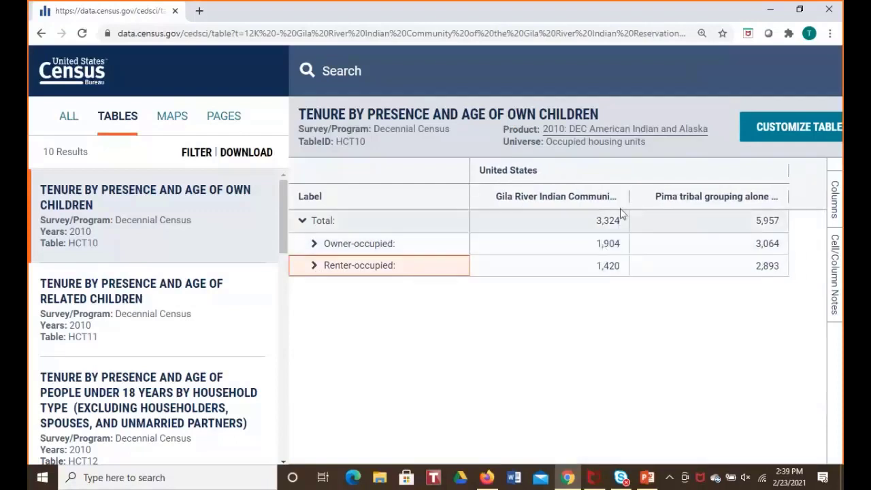
left_click_drag(633, 196, 647, 196)
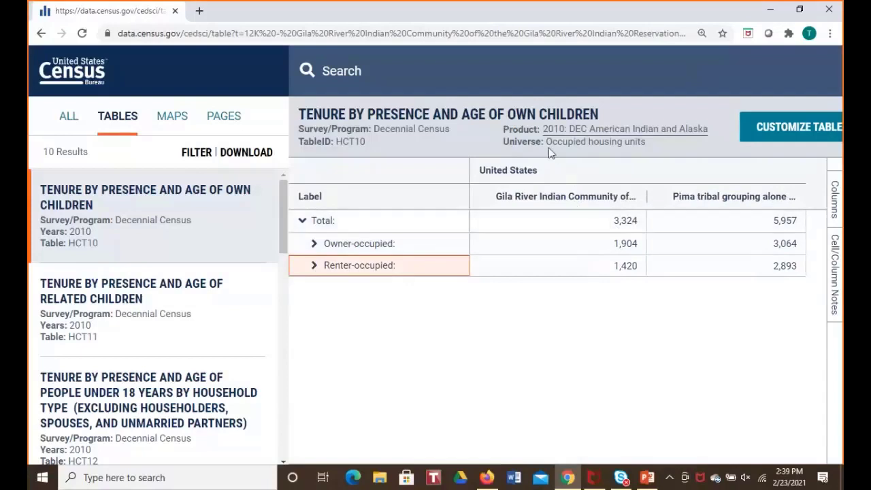
- Examine the table's universe and compare total and owner-occupied housing units for Gila River Indian Community and the Pima tribal grouping
left_click_drag(548, 142, 609, 143)
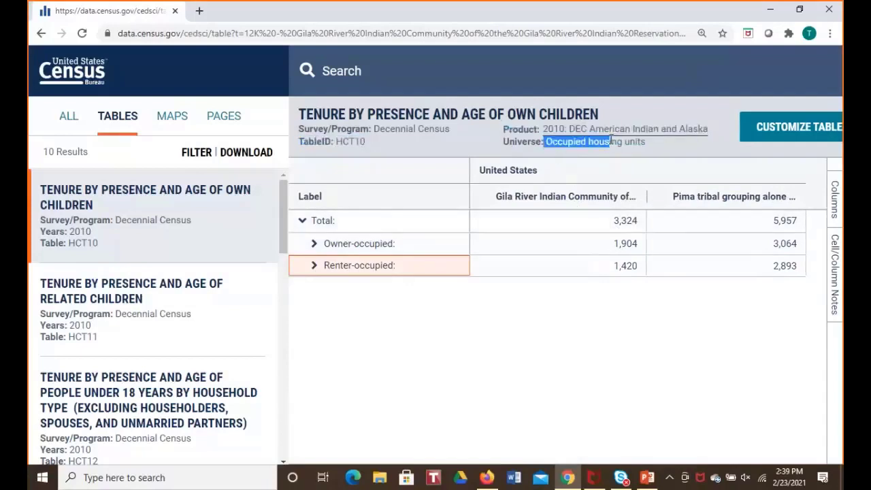
left_click(591, 229)
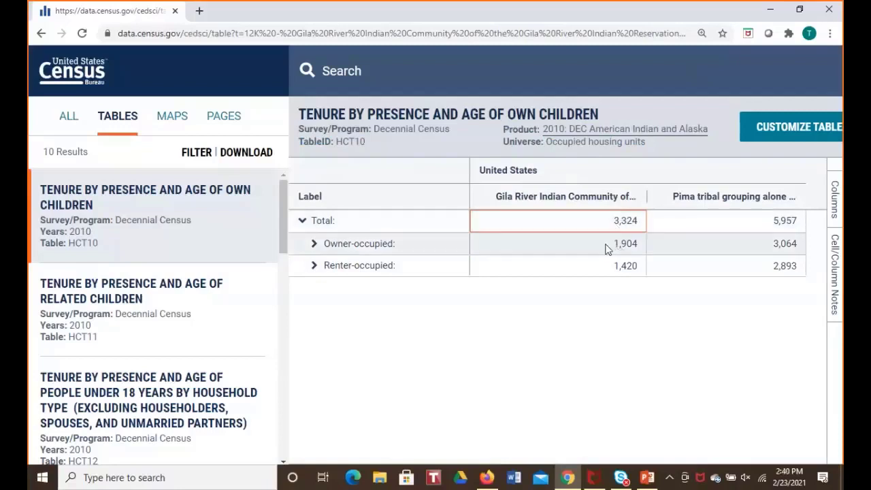
left_click(608, 249)
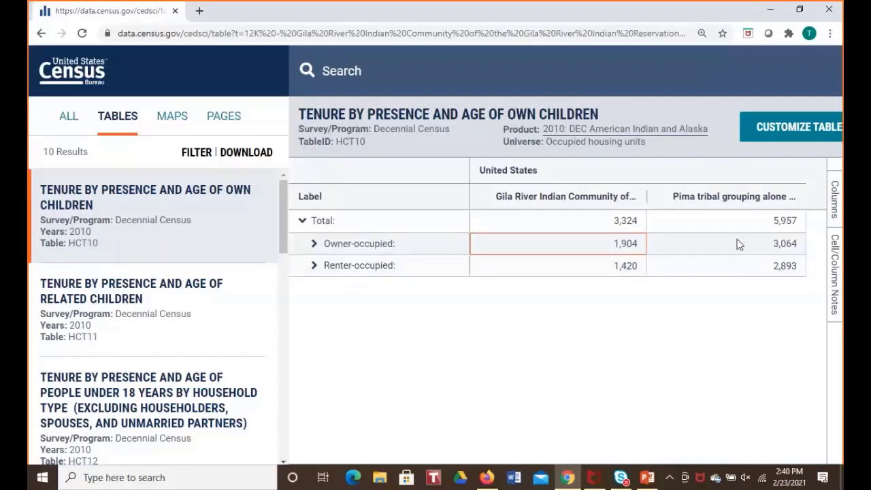
left_click_drag(741, 245, 751, 230)
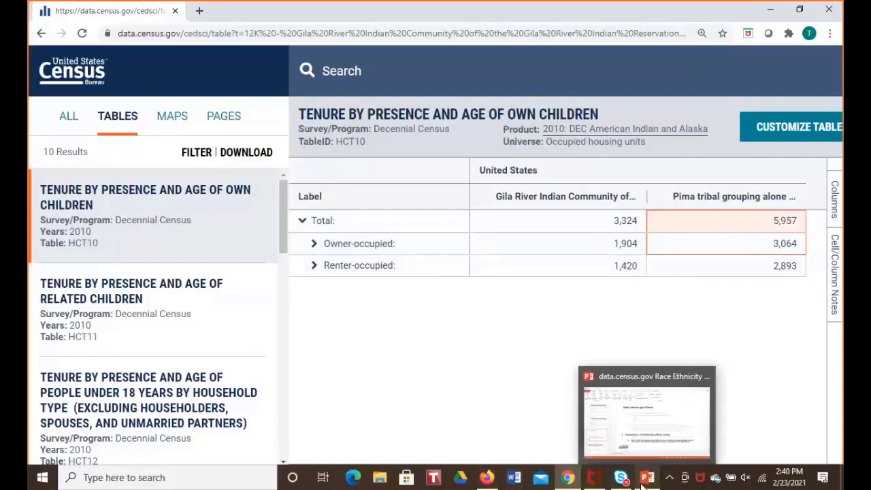
- Switch to the PowerPoint slide show, jump to slide 55 and advance through the common questions to slide 57
left_click(623, 415)
left_click(90, 68)
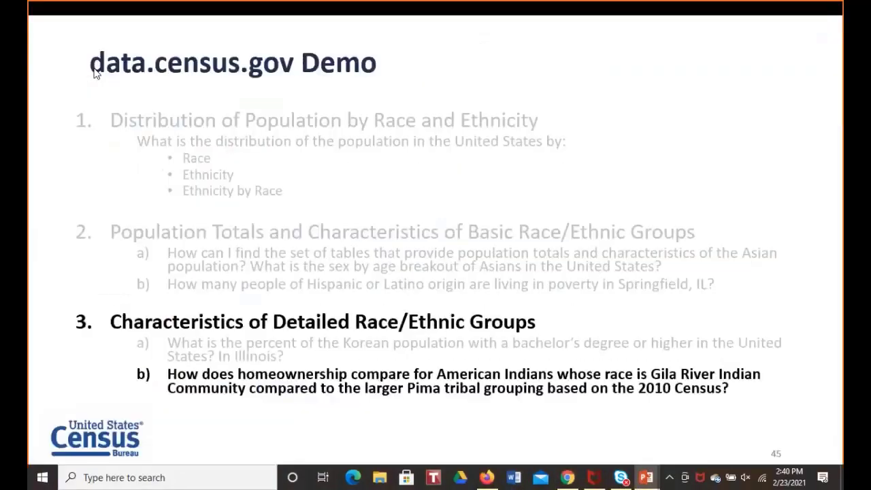
key("5")
key("5")
key("Return")
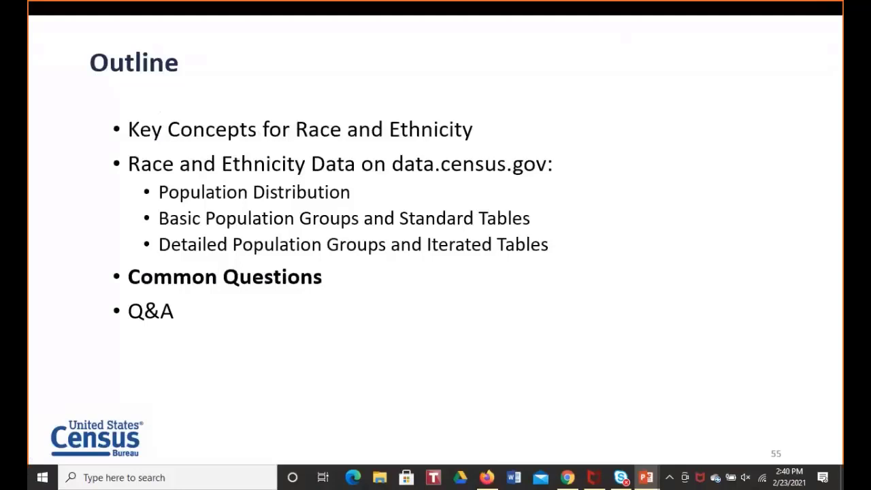
key("Right")
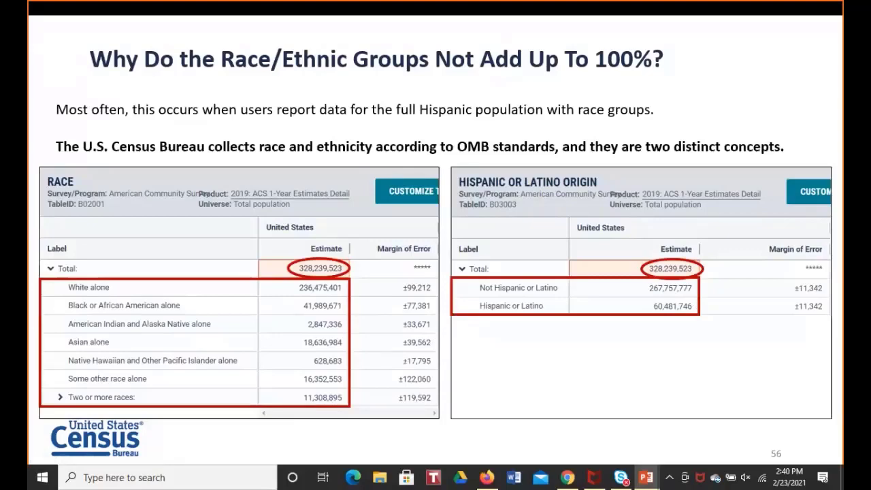
key("Right")
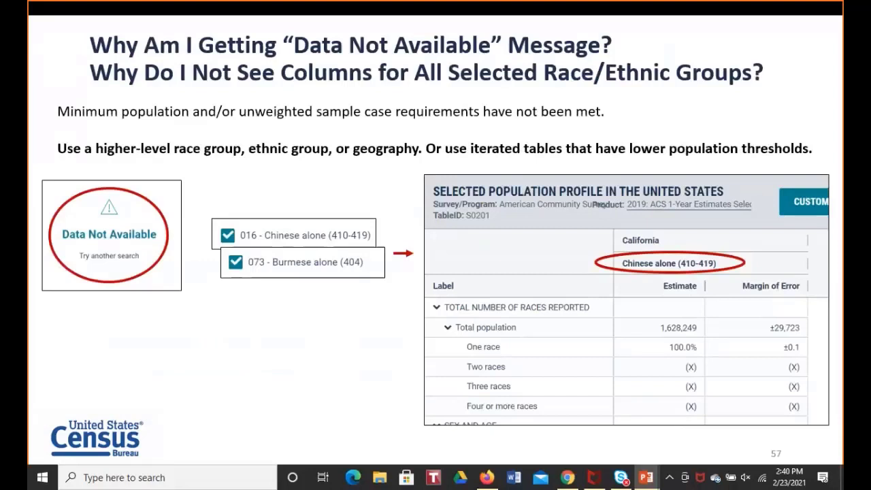
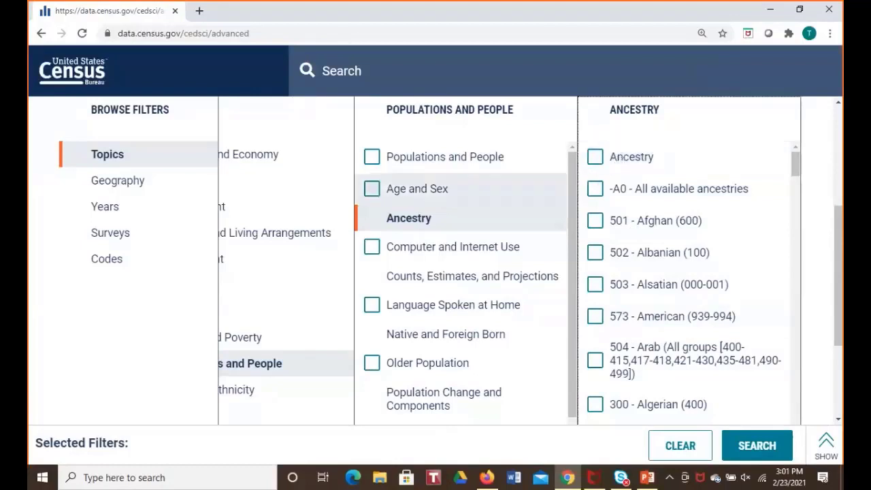
- Open census.gov/acs in a new browser tab
left_click(202, 9)
type("cesns")
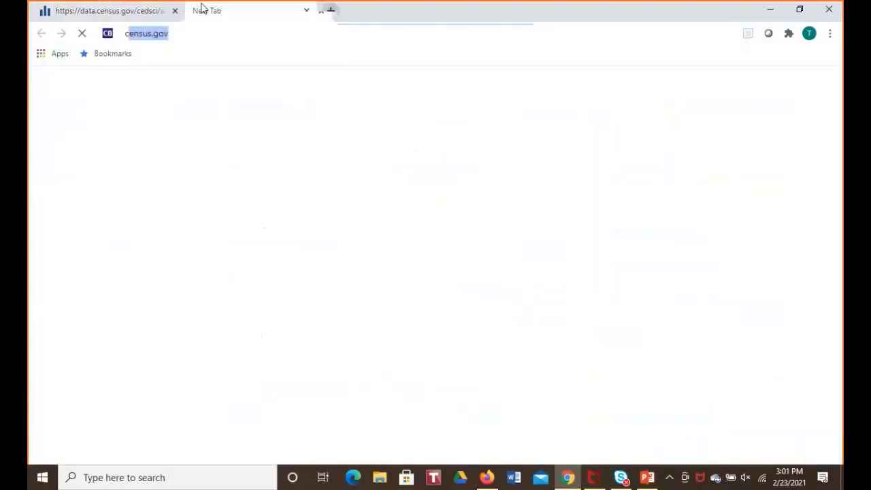
key("BackSpace")
key("BackSpace")
key("BackSpace")
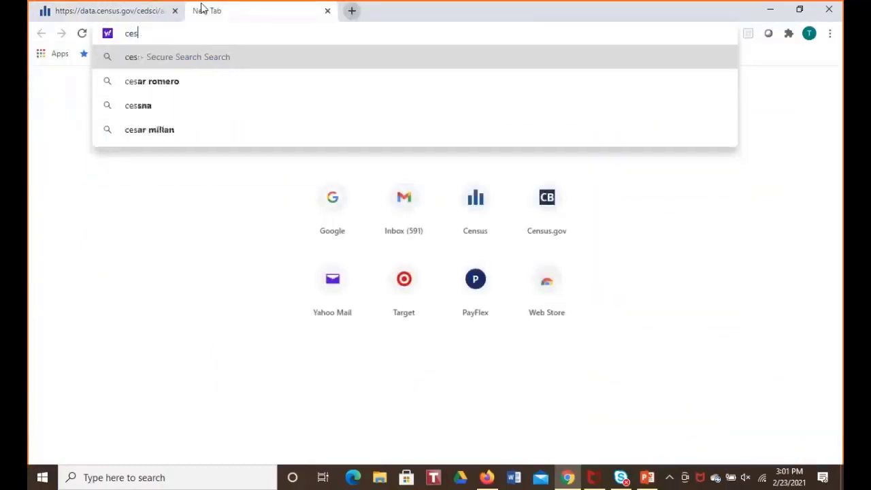
type("nsus.gov/acs")
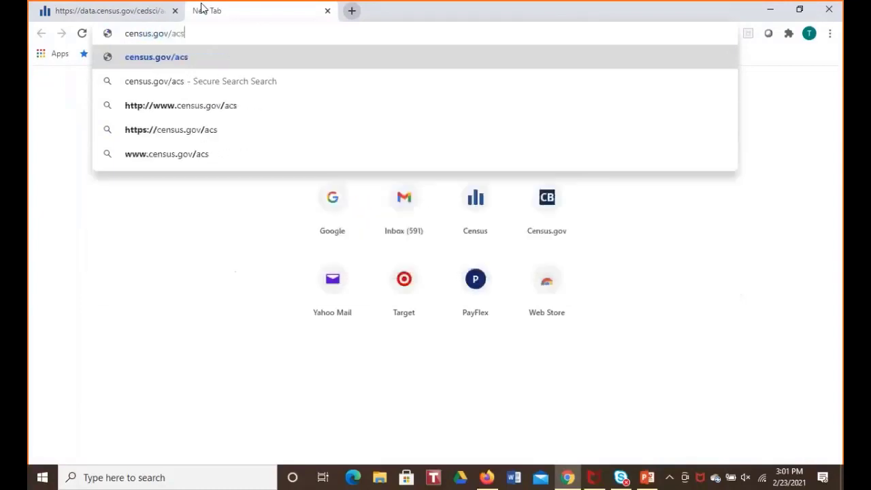
key("Return")
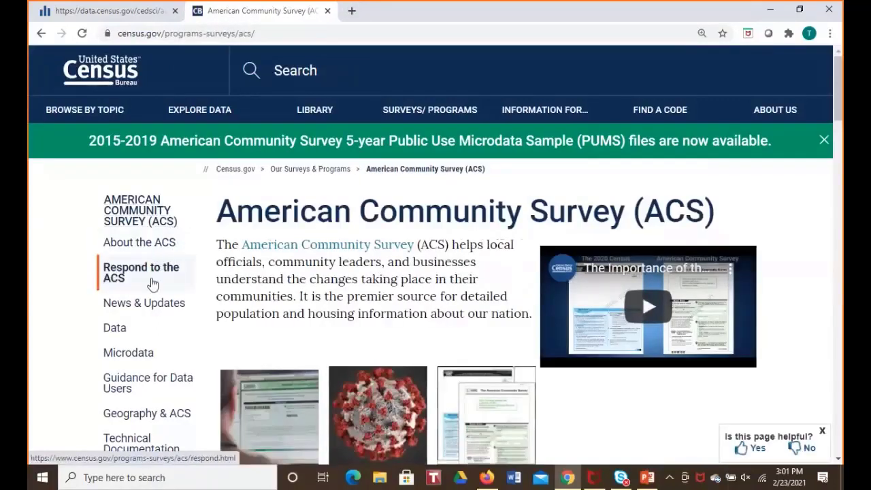
- Go through About the ACS to the Why We Ask Each Question page and select its full web address
left_click(158, 247)
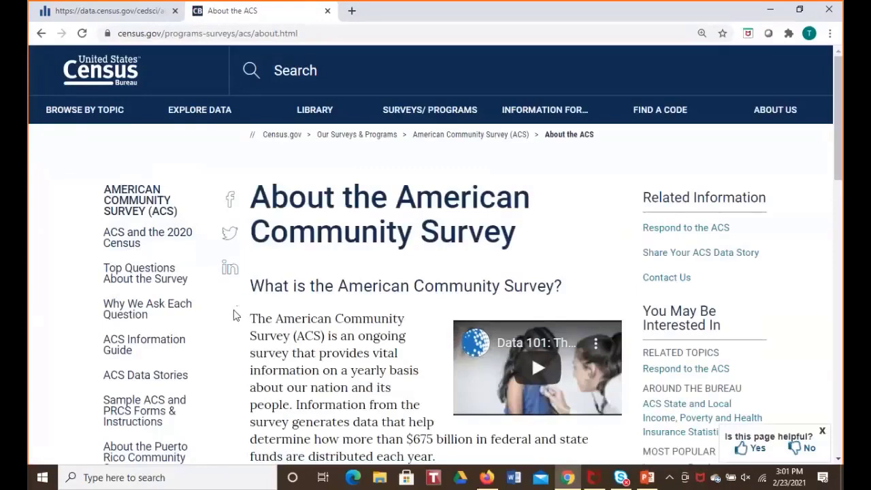
scroll(234, 315, "down", 1)
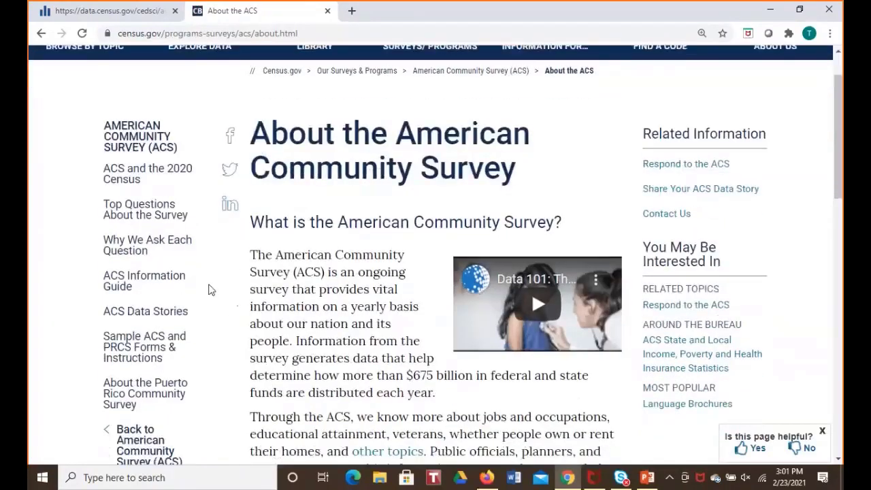
left_click(163, 245)
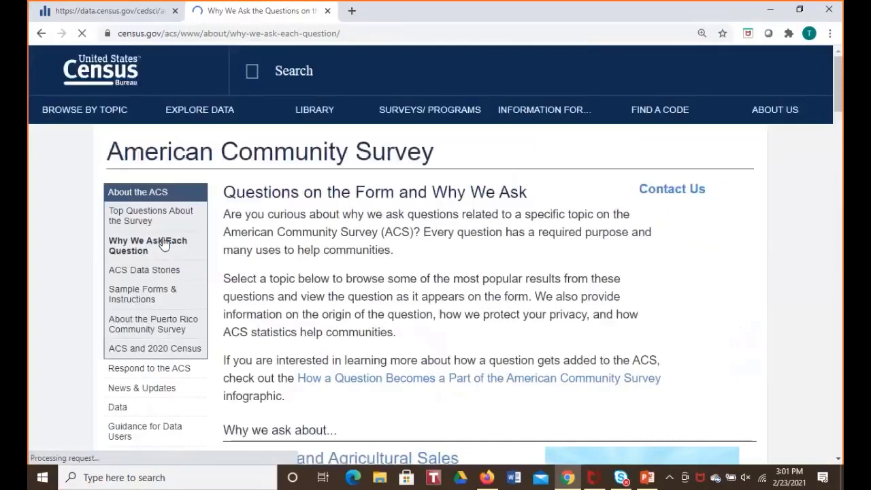
left_click(272, 33)
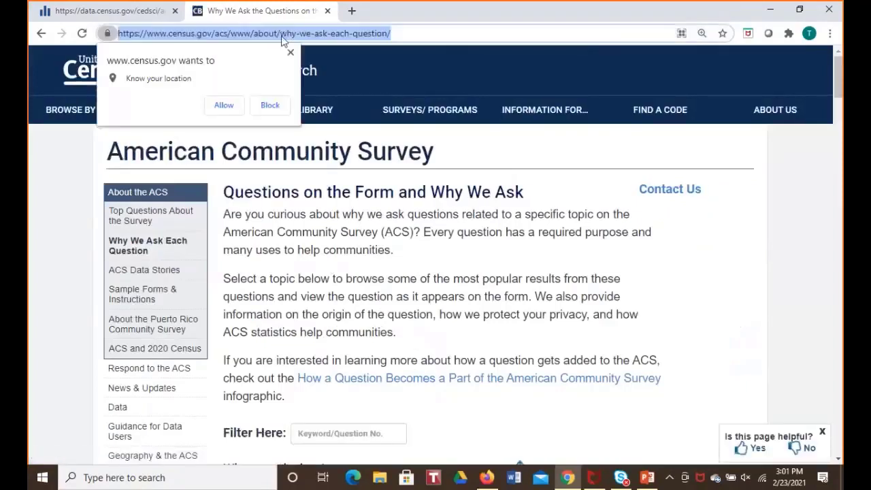
right_click(284, 34)
key("Escape")
- Open the Ancestry topic and expand the ancestry question as it appears on the form
scroll(414, 359, "down", 8)
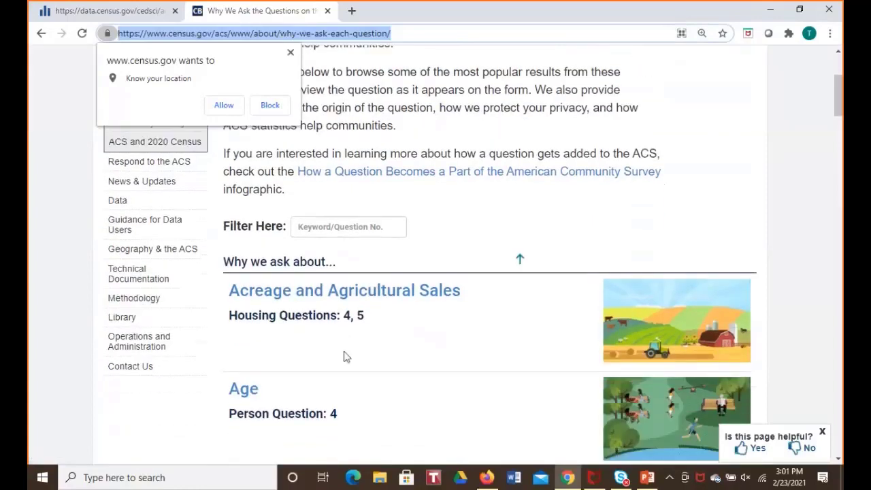
left_click(270, 188)
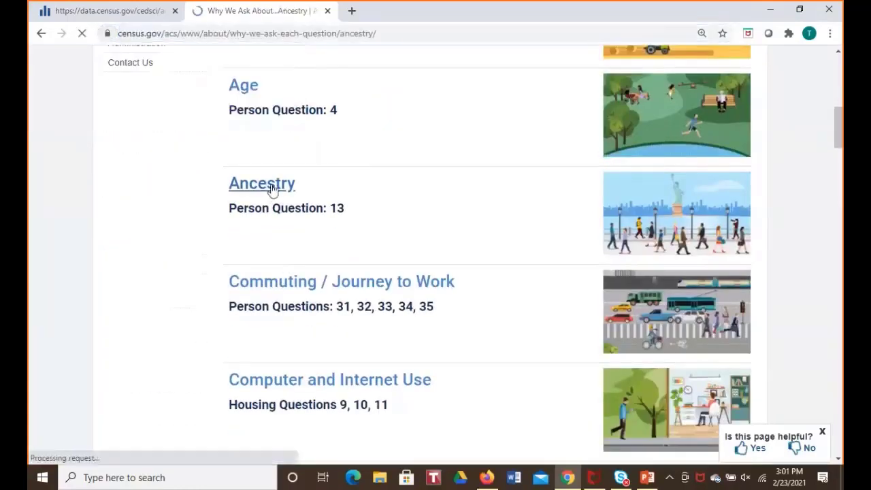
scroll(371, 273, "down", 1)
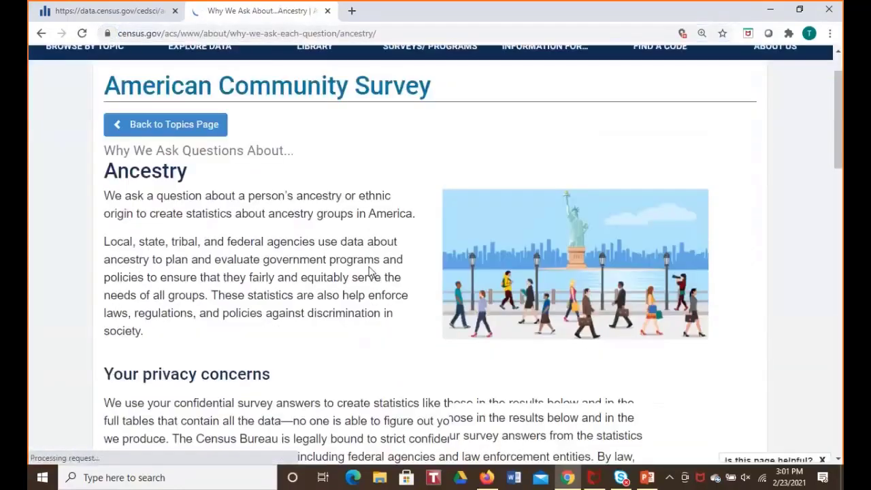
scroll(371, 273, "down", 6)
left_click(630, 180)
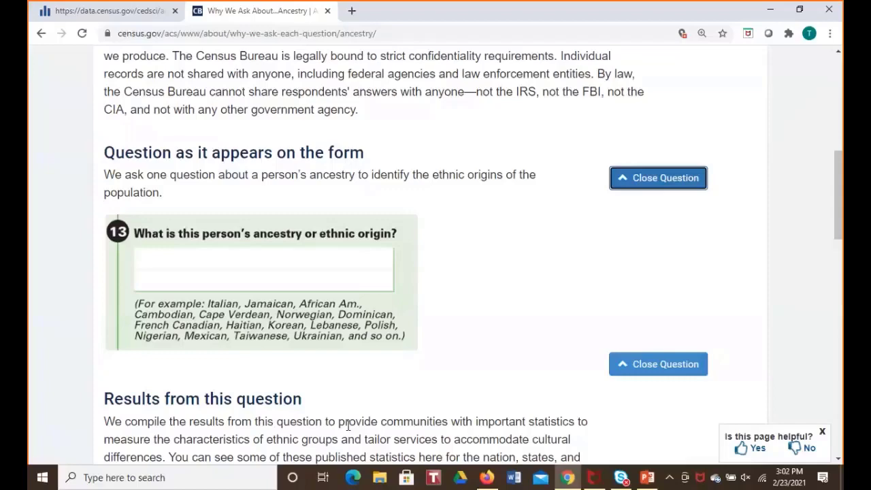
- Return to the data.census.gov advanced search in the browser and look through the Ancestry topic's list of ancestry groups
left_click(644, 481)
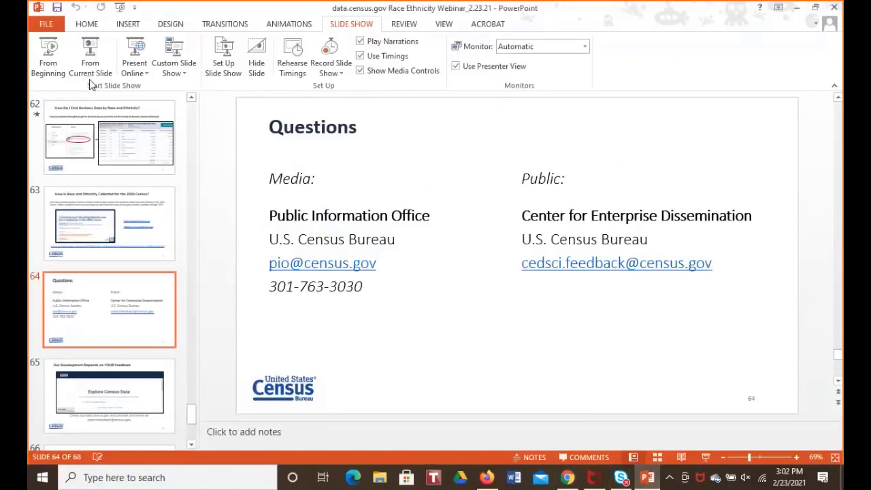
left_click(560, 480)
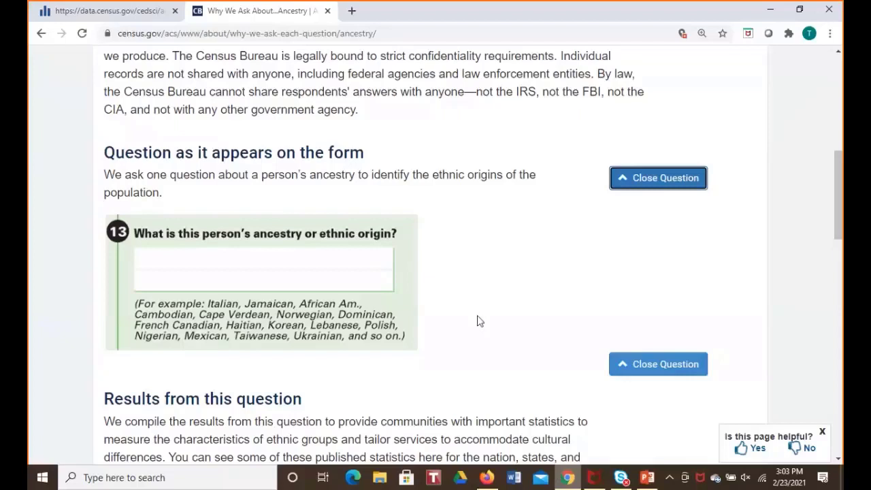
left_click(100, 12)
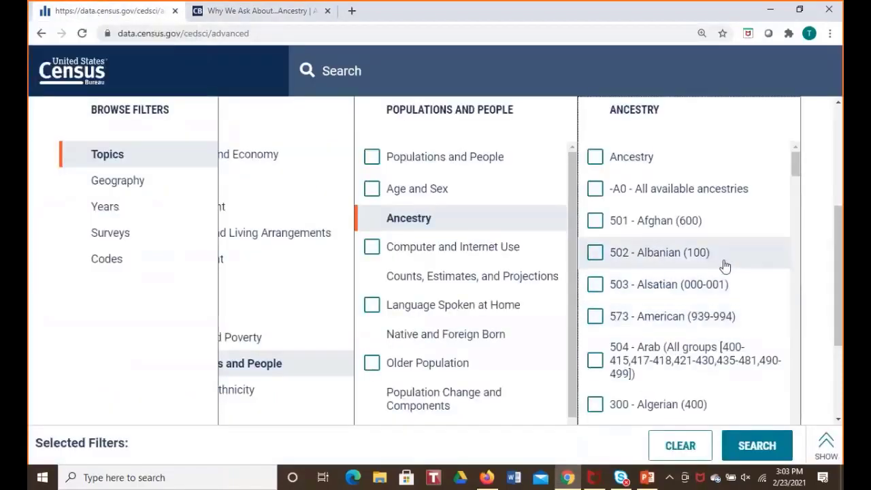
scroll(725, 266, "down", 6)
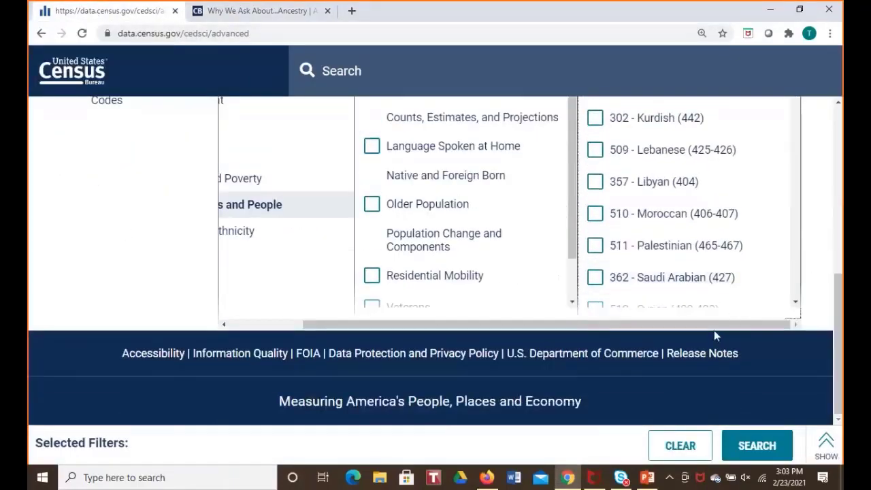
- Browse the Race and Ethnicity topic to Detailed Hispanic or Latino under Hispanic or Latino and review its listed origin groups
left_click_drag(714, 330, 370, 354)
scroll(285, 391, "up", 2)
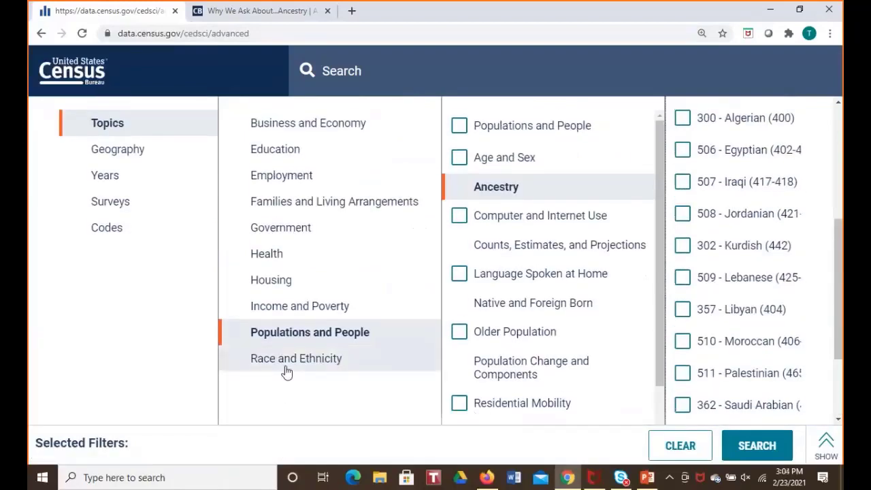
left_click(287, 371)
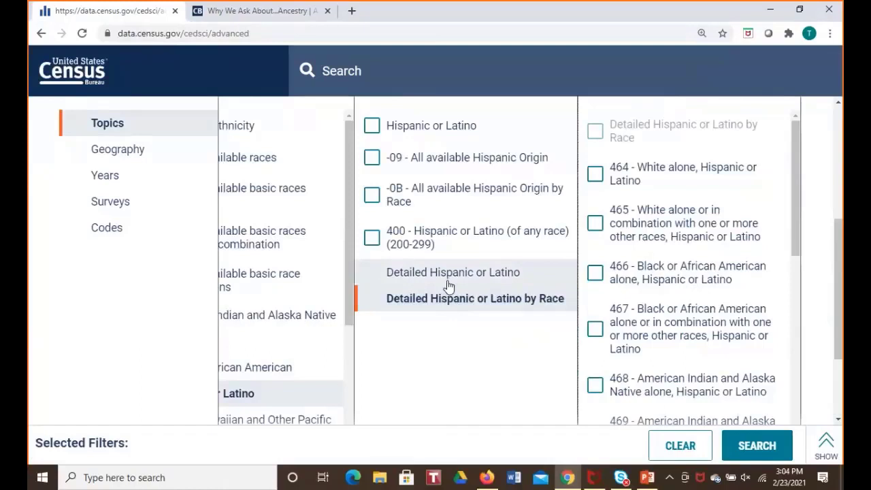
scroll(446, 293, "up", 1)
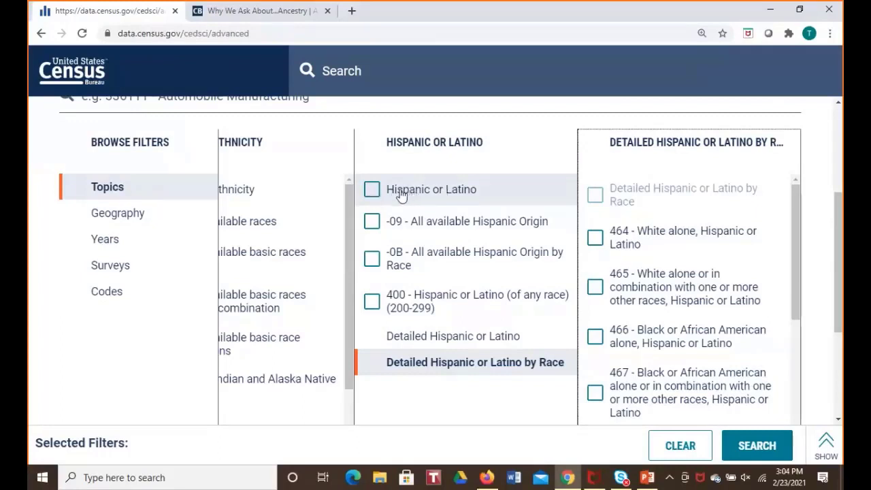
left_click(411, 343)
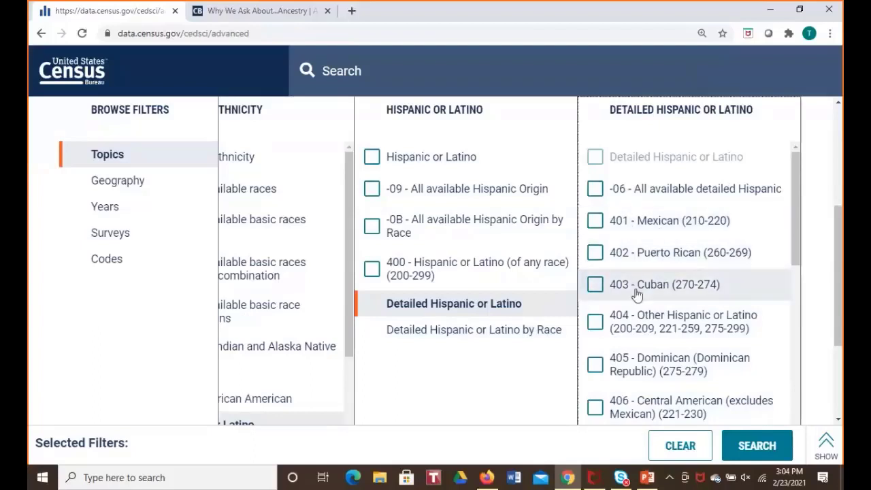
scroll(650, 350, "down", 6)
scroll(651, 350, "down", 3)
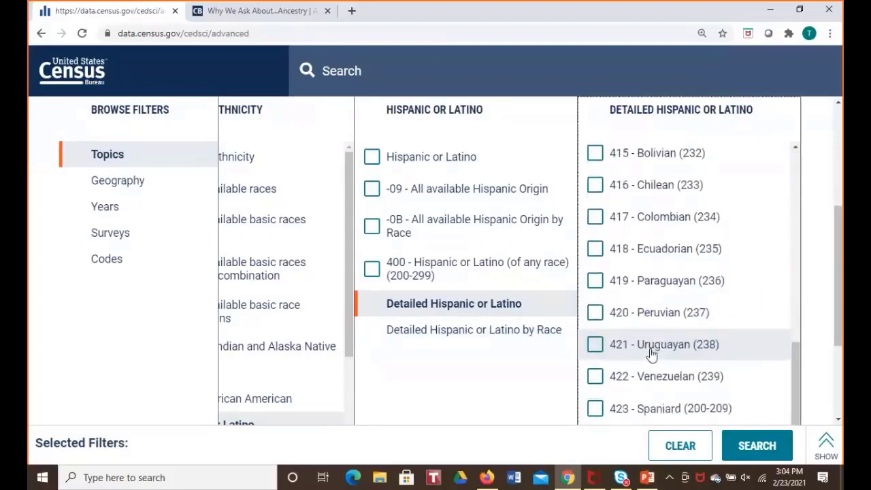
scroll(416, 386, "down", 2)
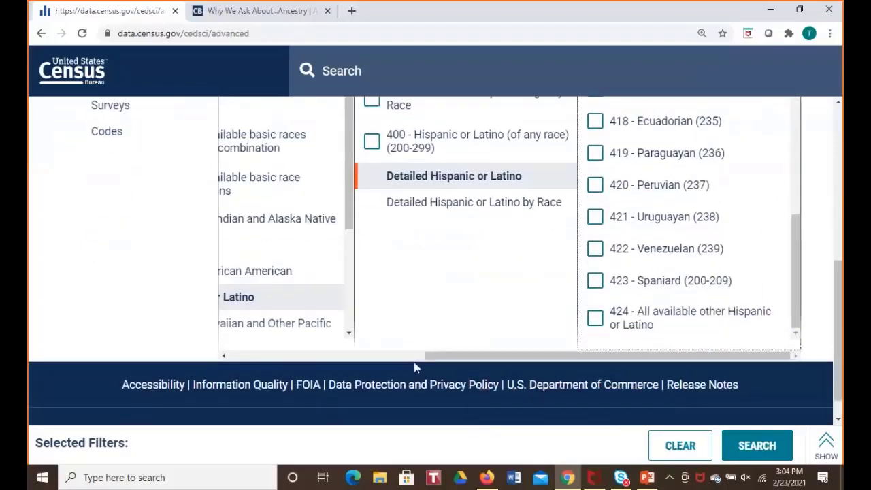
- Go back to the Populations and People topic and expand its Native and Foreign Born subtopics
left_click_drag(424, 359, 229, 368)
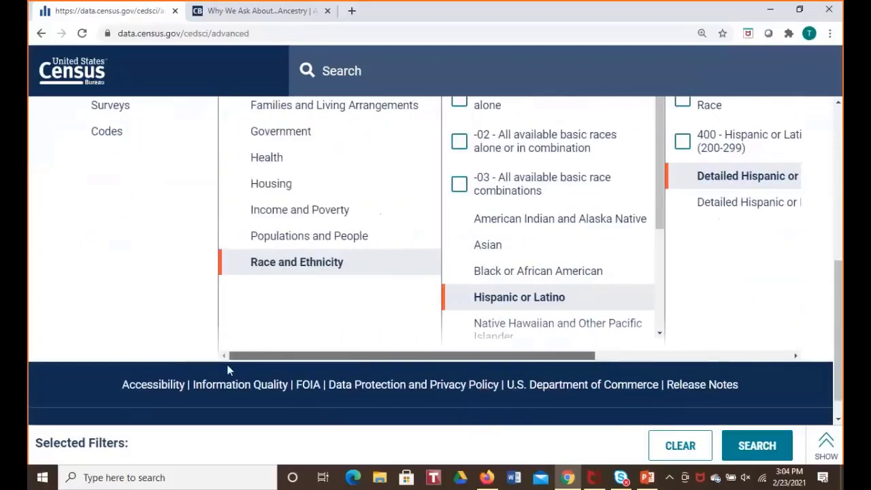
scroll(352, 354, "up", 2)
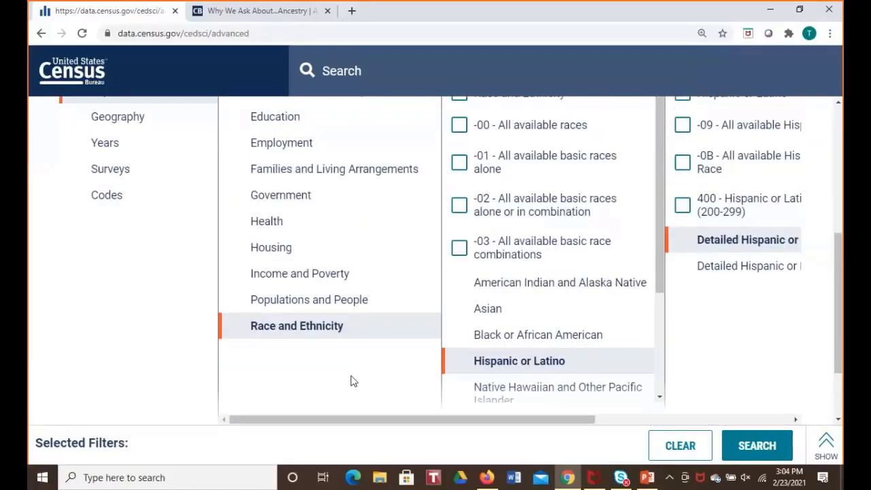
left_click(367, 307)
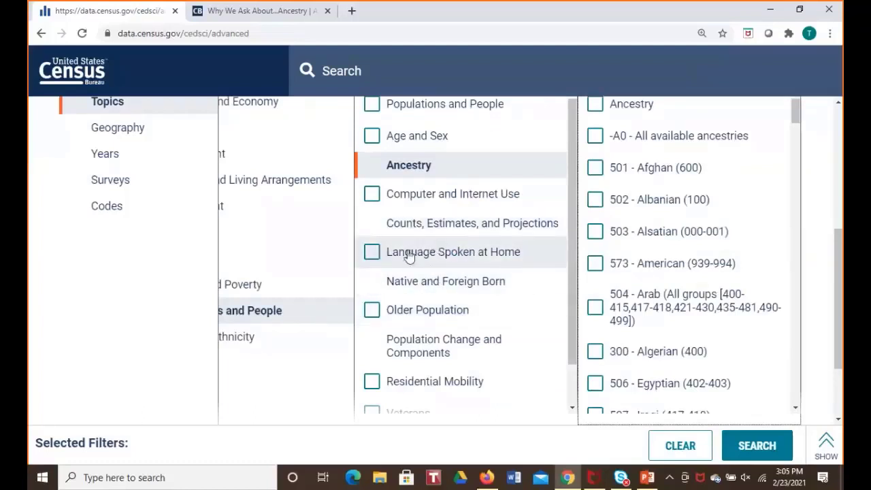
scroll(410, 255, "down", 1)
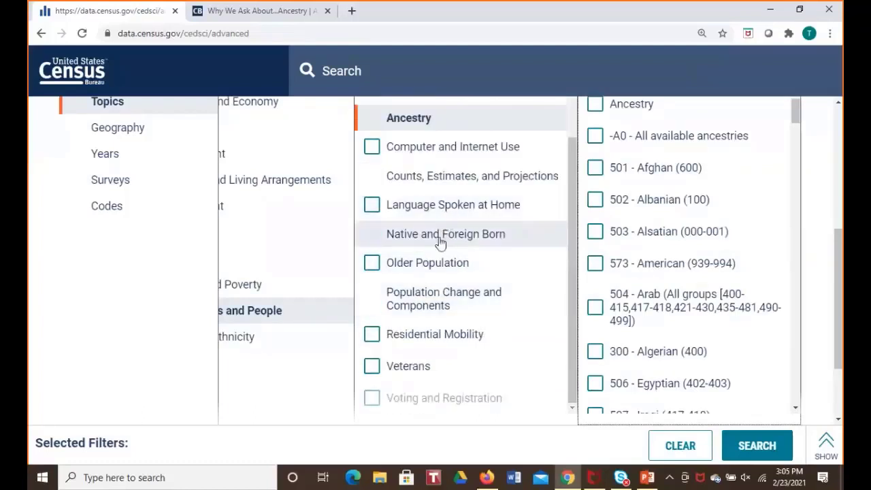
left_click(442, 237)
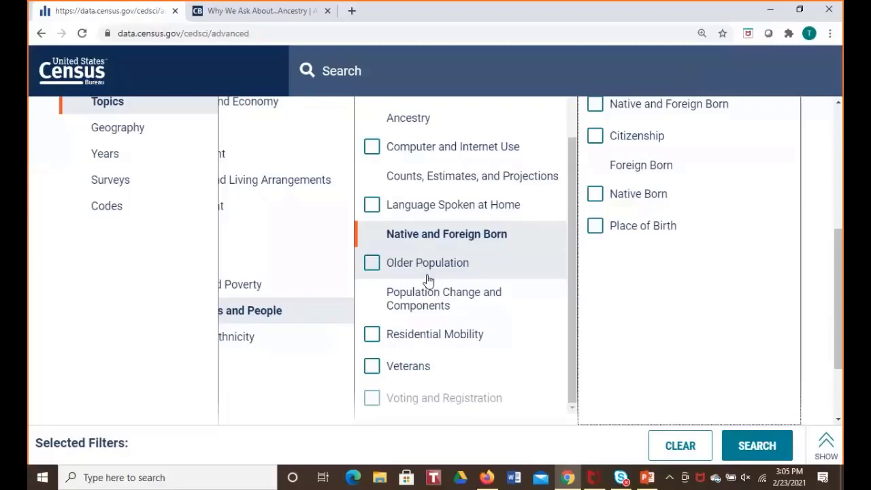
- Switch to PowerPoint, start the slide show from the Questions slide and advance to slide 67 on Data Dissemination and Training
left_click(647, 477)
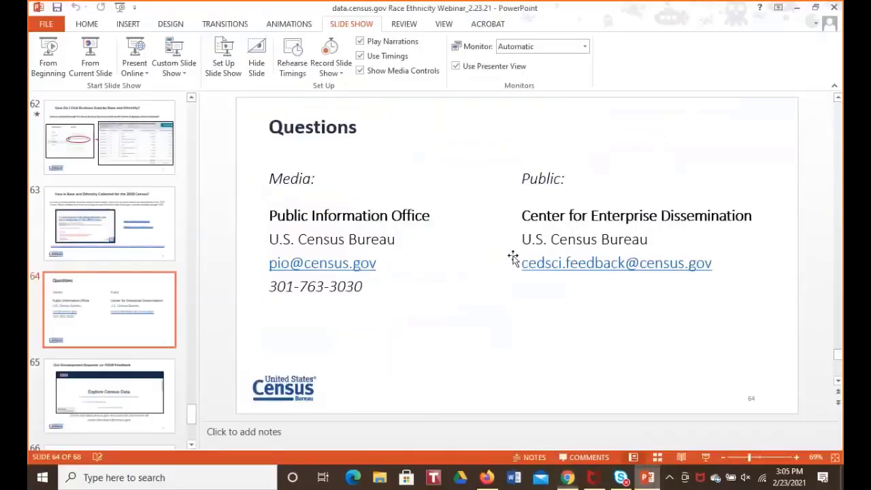
left_click(90, 58)
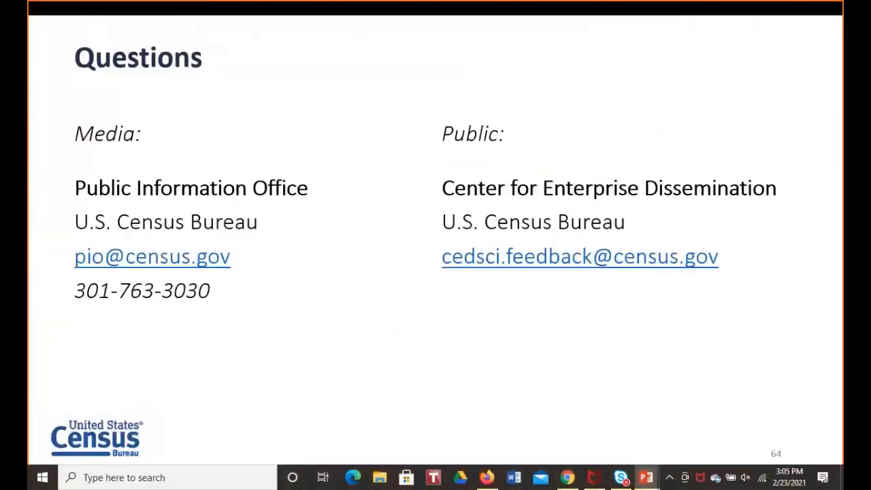
key("Right")
key("Right")
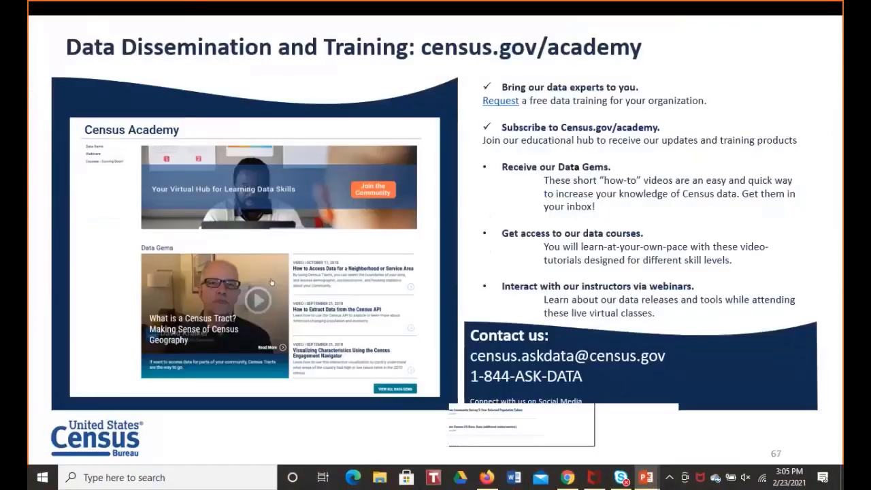